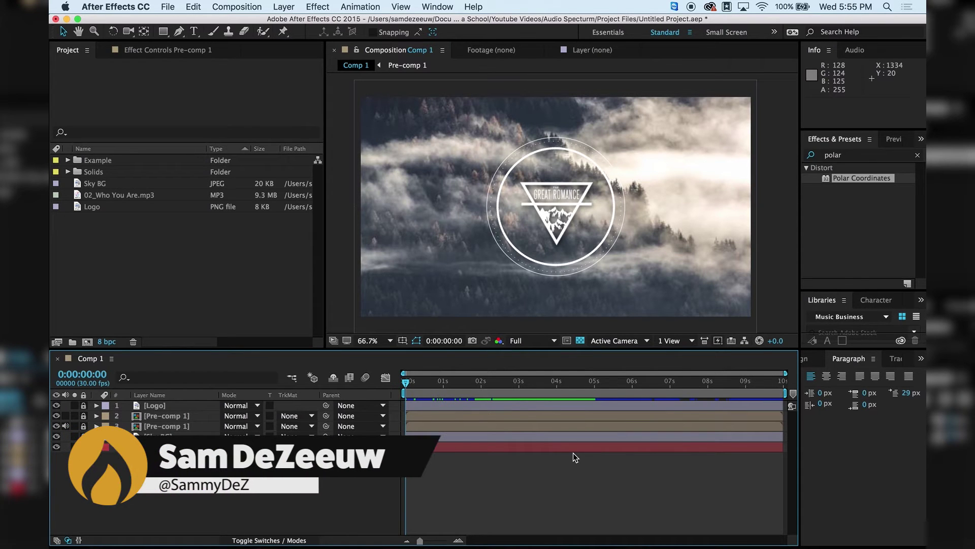
# - Scrub and play through the example ring animation around the two-second mark
pyautogui.moveTo(476, 384)
pyautogui.mouseDown()
pyautogui.moveTo(459, 384)
pyautogui.moveTo(548, 379)
pyautogui.moveTo(517, 377)
pyautogui.moveTo(477, 380)
pyautogui.moveTo(575, 388)
pyautogui.moveTo(401, 387)
pyautogui.mouseUp()
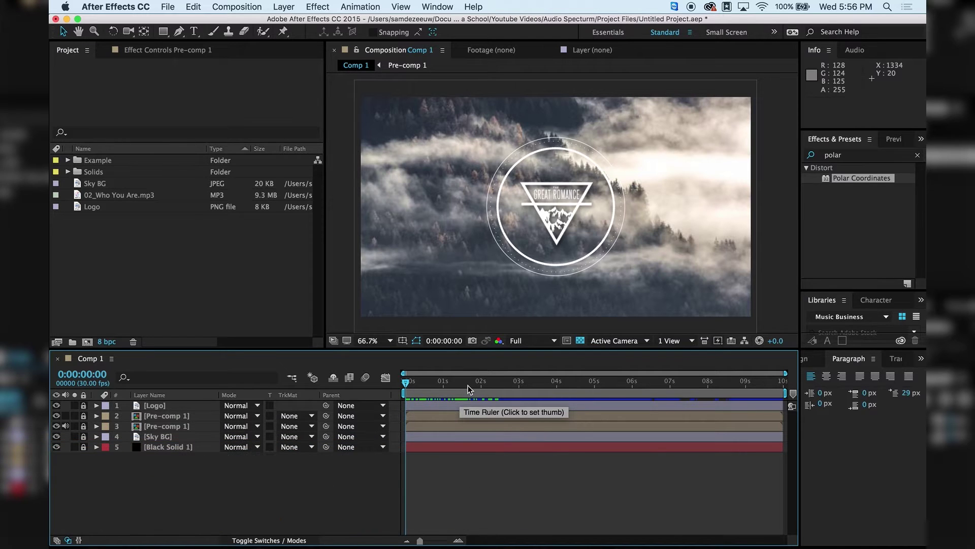
pyautogui.moveTo(468, 385); pyautogui.dragTo(389, 390)
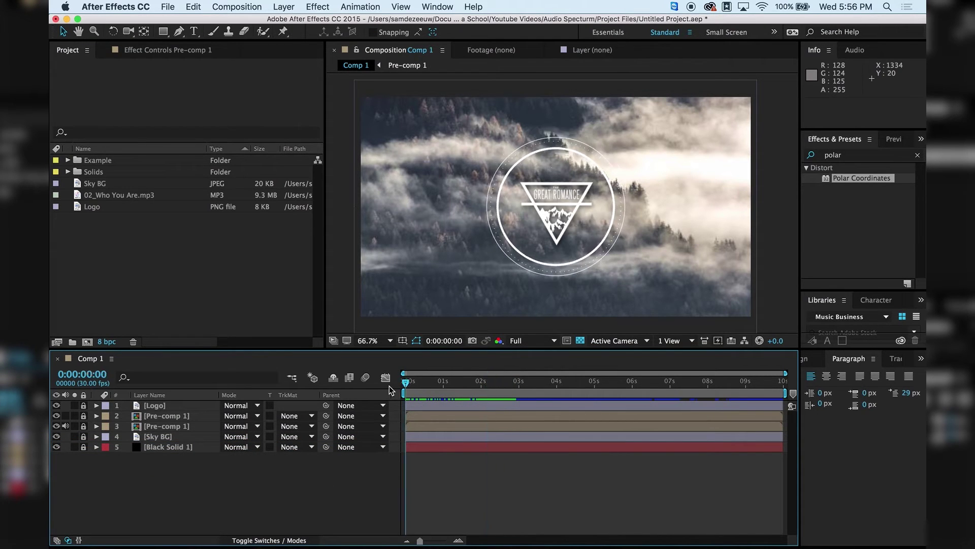
pyautogui.press('space')
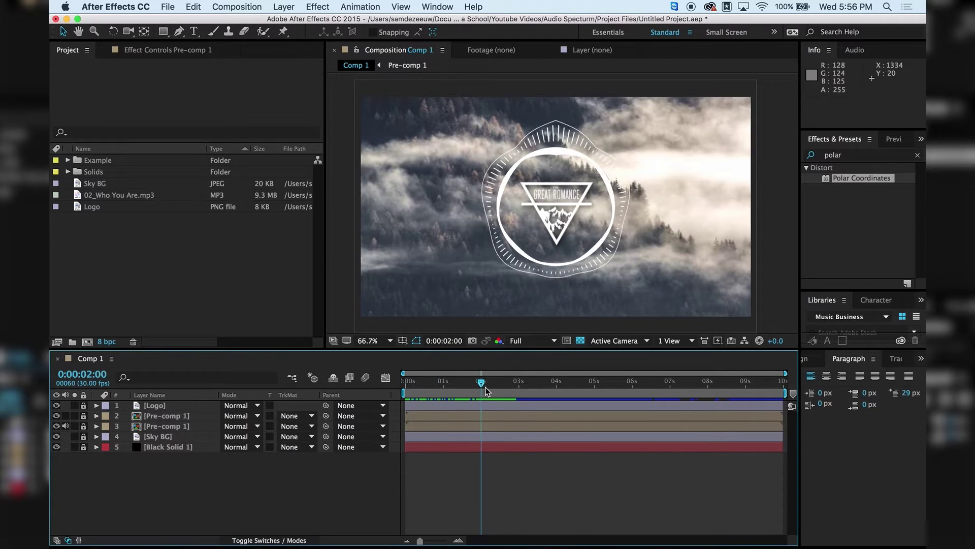
pyautogui.press('space')
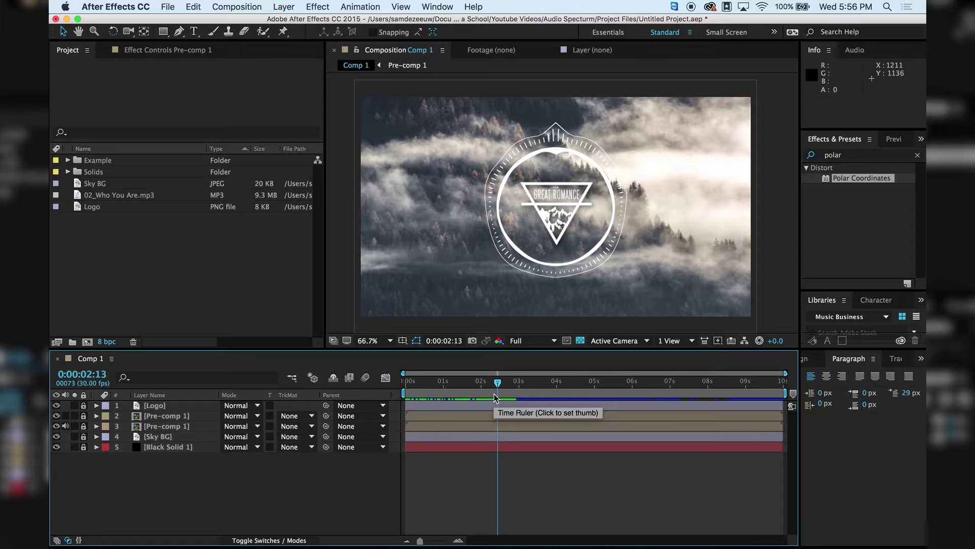
pyautogui.click(471, 385)
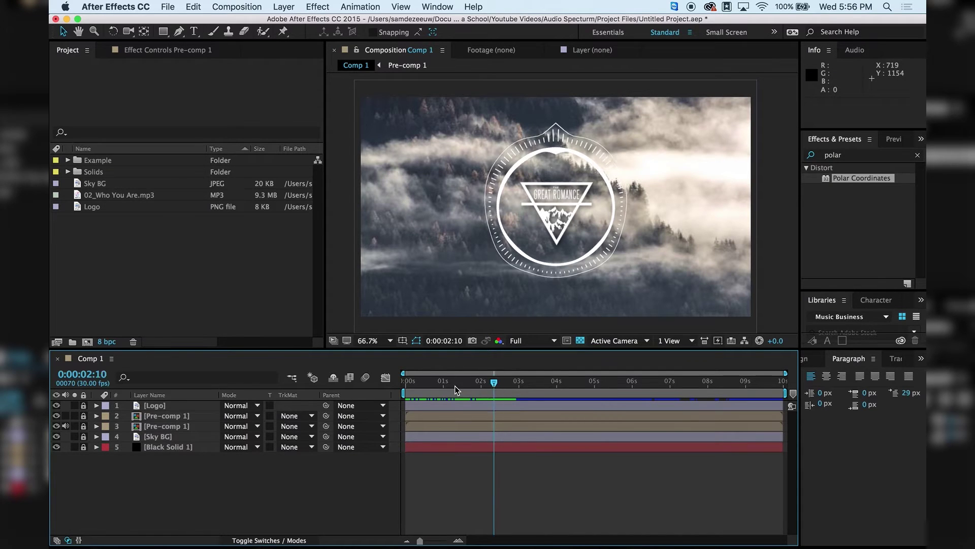
pyautogui.click(478, 384)
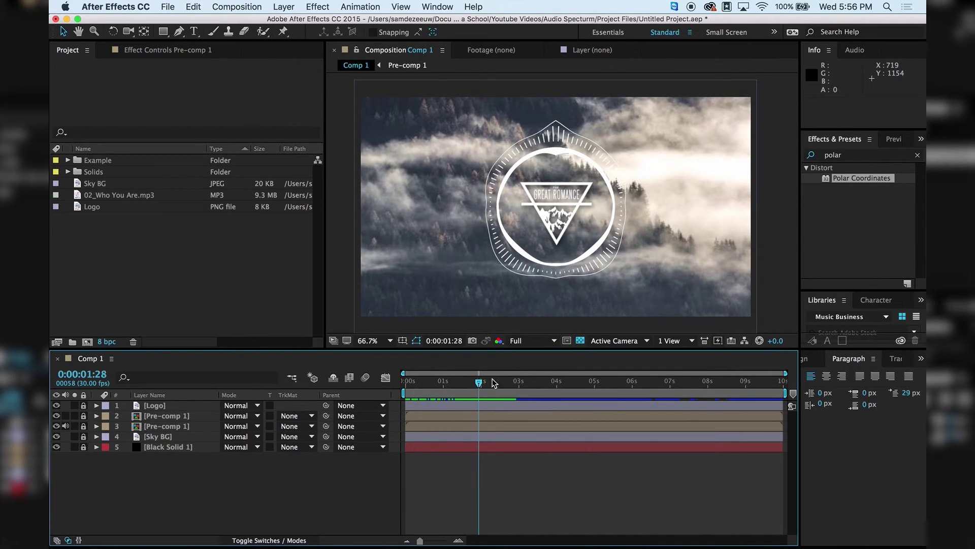
pyautogui.moveTo(485, 389)
pyautogui.mouseDown()
pyautogui.moveTo(525, 381)
pyautogui.moveTo(459, 381)
pyautogui.moveTo(480, 381)
pyautogui.mouseUp()
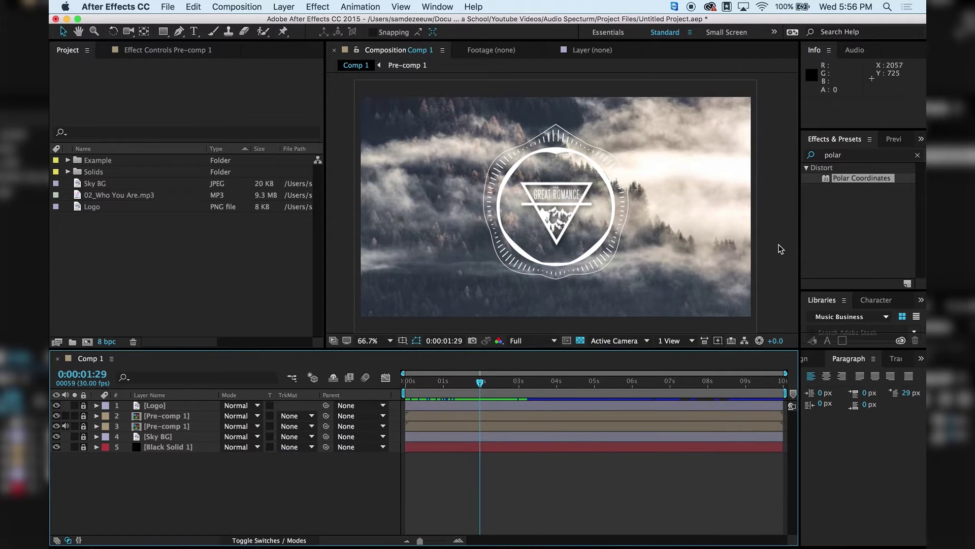
# - Create the 1920×1080, 10-second Audio Spectrum composition and view it over black
pyautogui.click(87, 342)
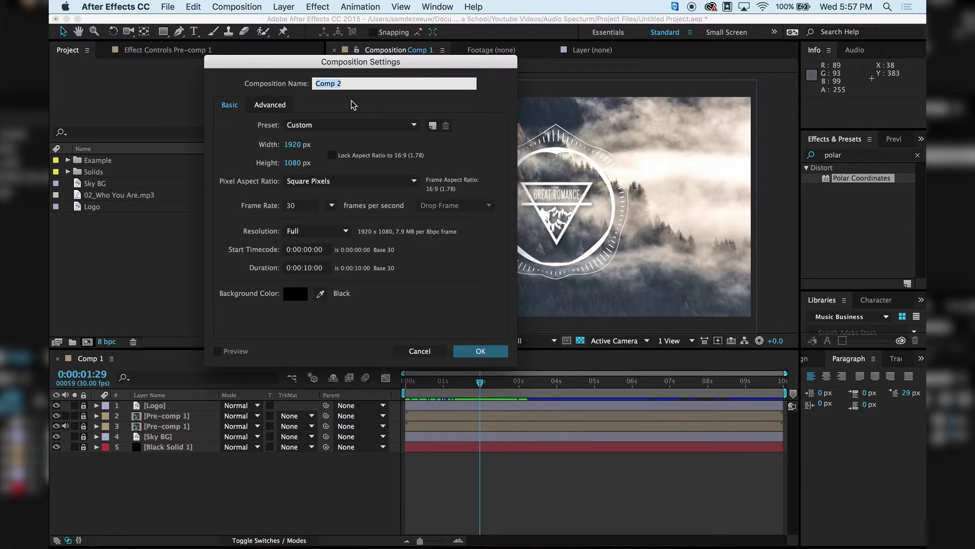
pyautogui.write('Audio Spectrum')
pyautogui.click(481, 351)
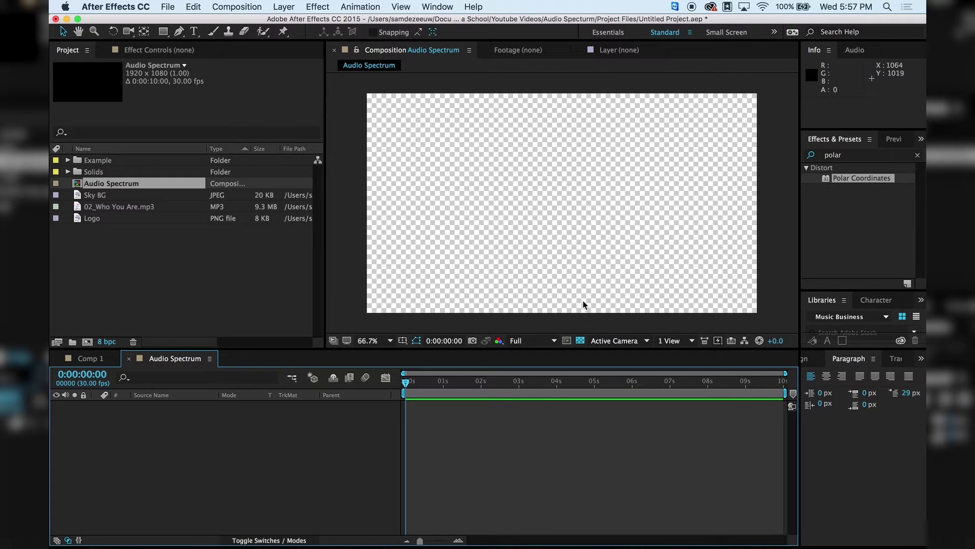
pyautogui.click(580, 341)
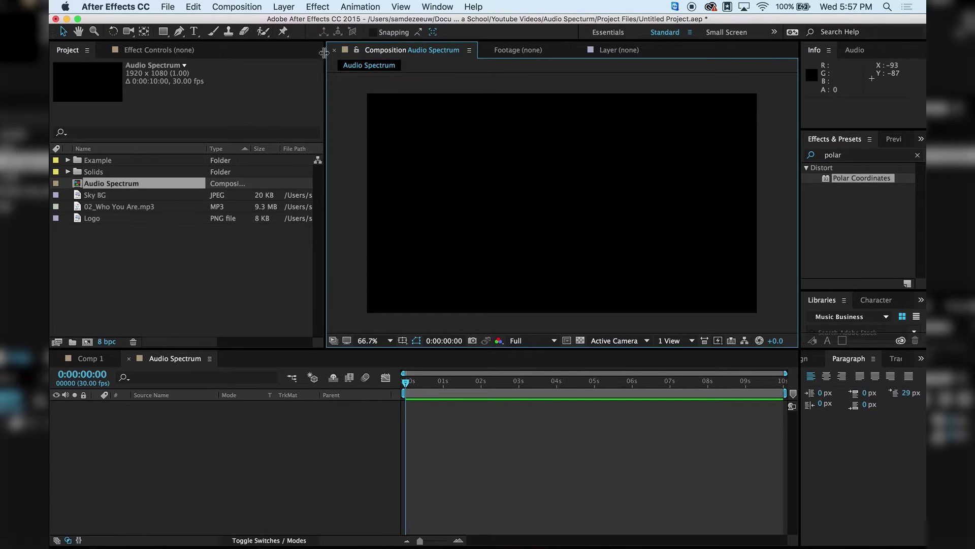
# - Start a new solid layer and give it a red colour
pyautogui.click(287, 7)
pyautogui.moveTo(291, 23)
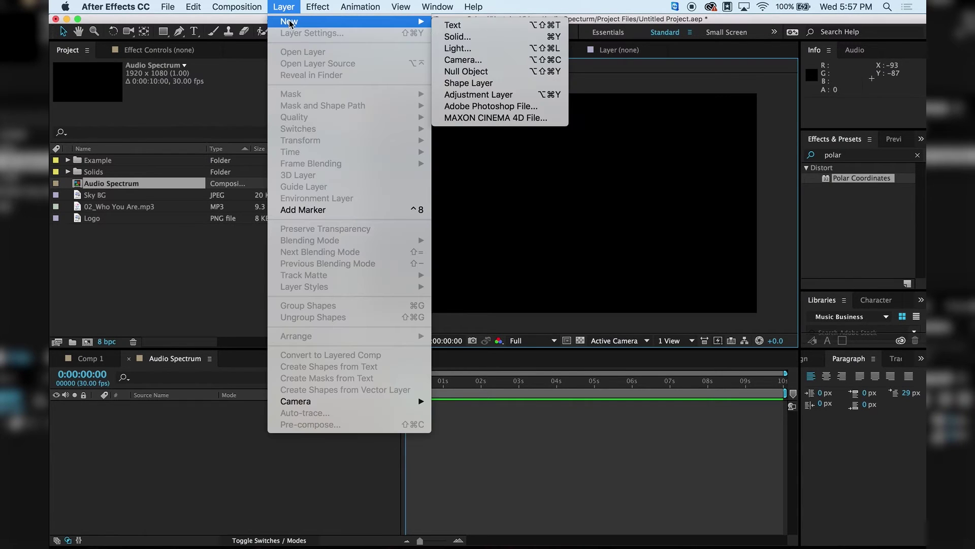
pyautogui.click(452, 37)
pyautogui.click(182, 276)
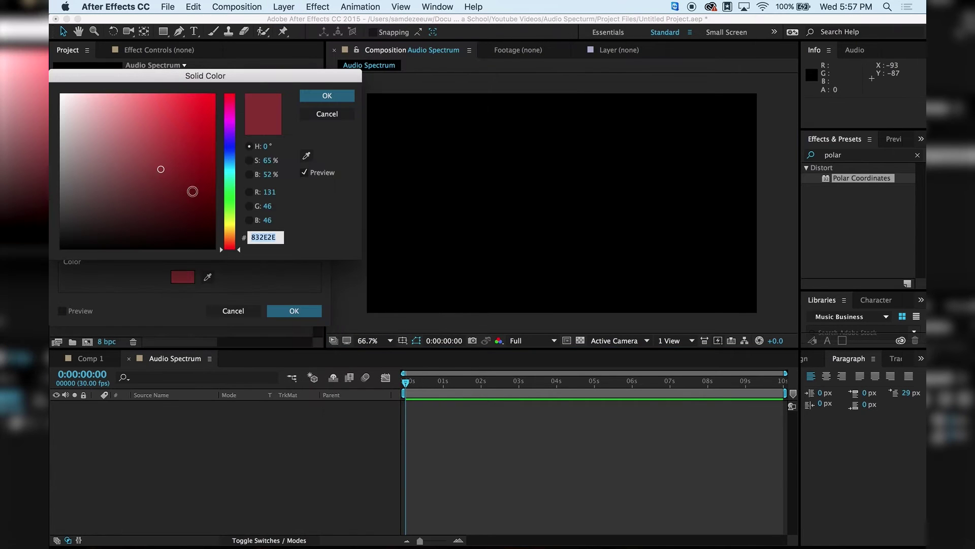
pyautogui.click(122, 124)
pyautogui.moveTo(115, 126); pyautogui.dragTo(174, 116)
pyautogui.click(325, 96)
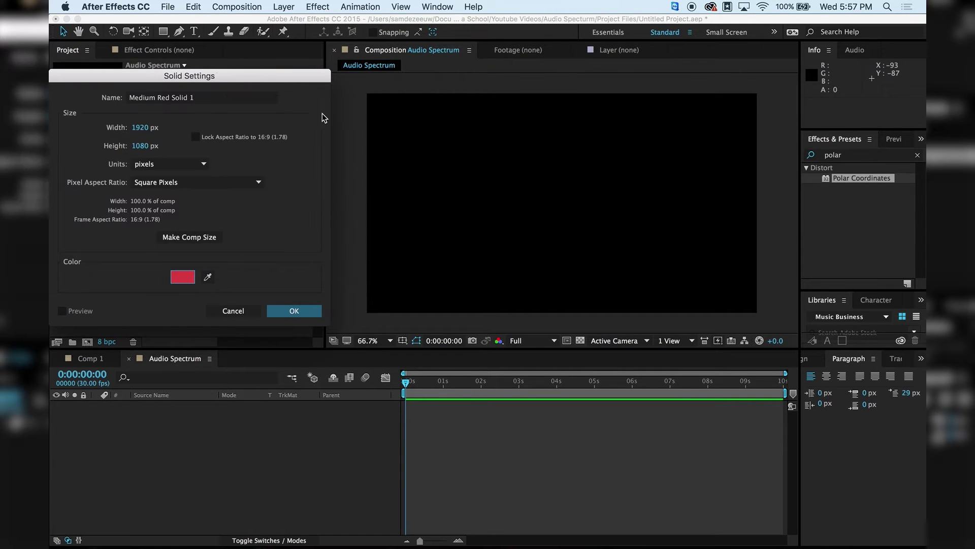
# - Name the solid 'Spectrum 1', make it comp size and create it
pyautogui.click(205, 98)
pyautogui.write('Spe')
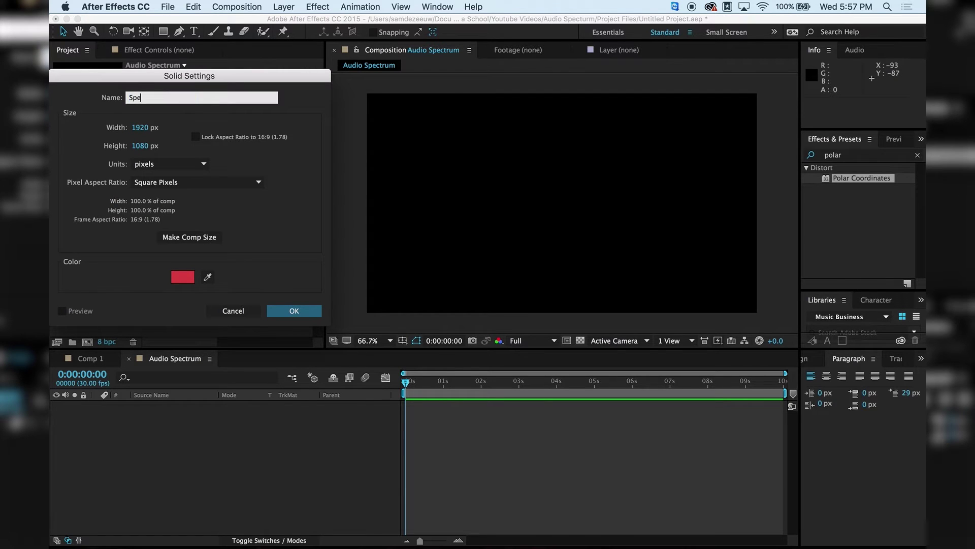
pyautogui.write('ctrum 1')
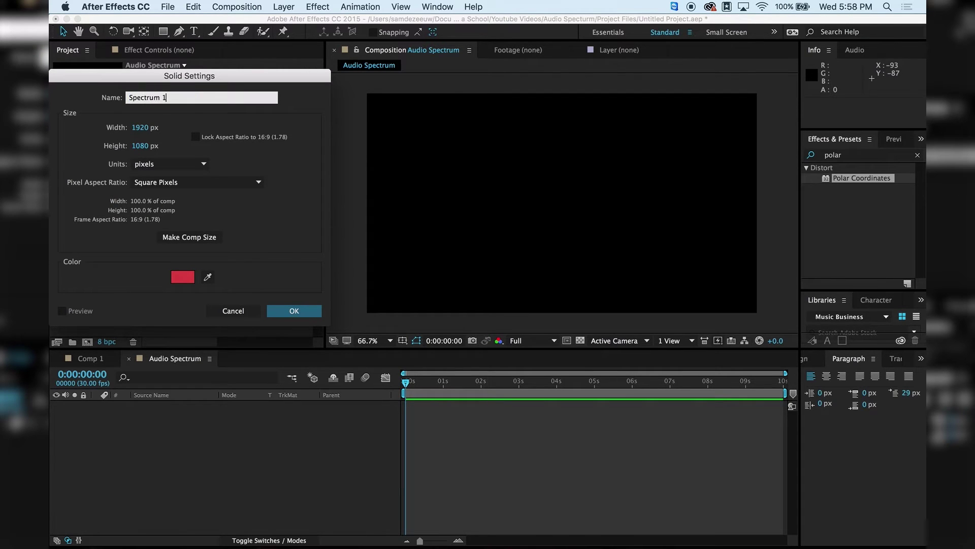
pyautogui.click(191, 238)
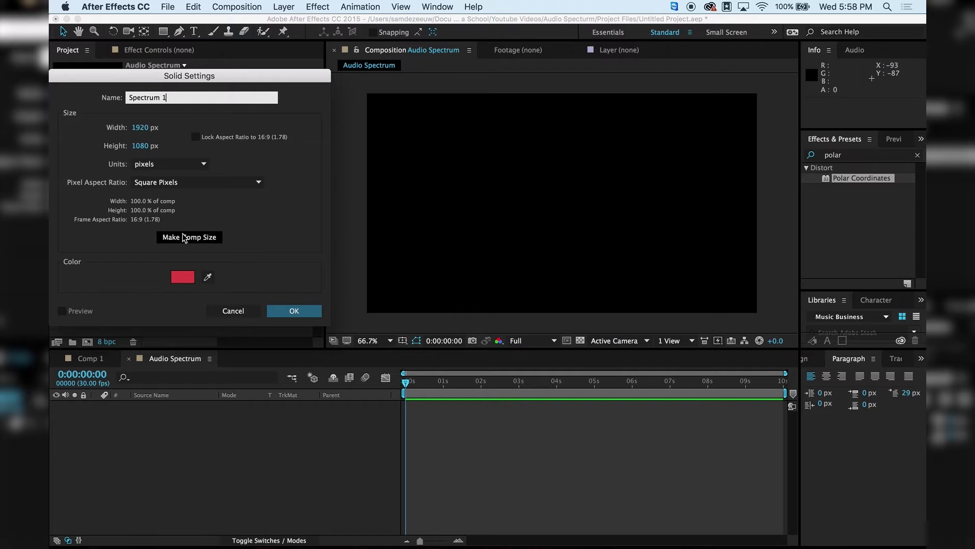
pyautogui.click(289, 311)
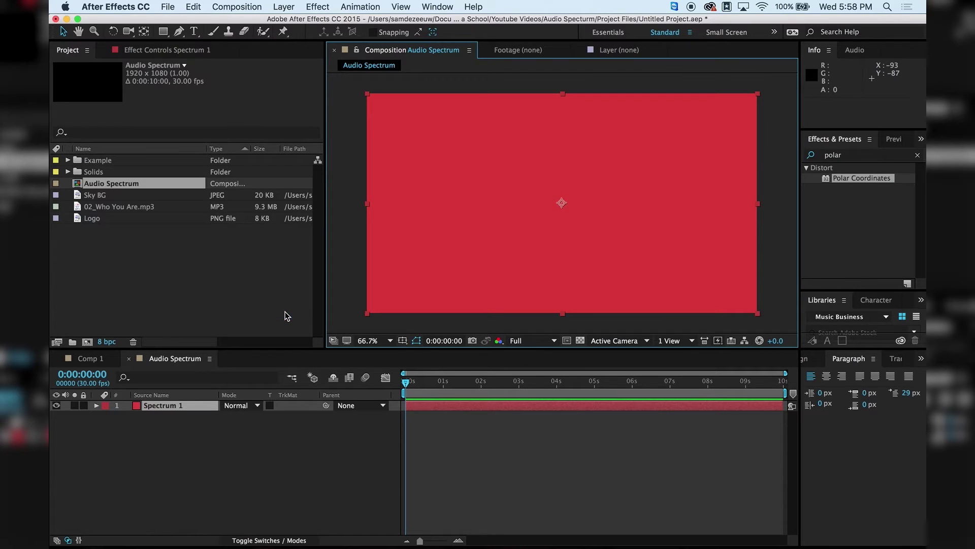
# - Search 'audio' in Effects & Presets and apply Audio Spectrum to the solid
pyautogui.click(918, 154)
pyautogui.click(864, 155)
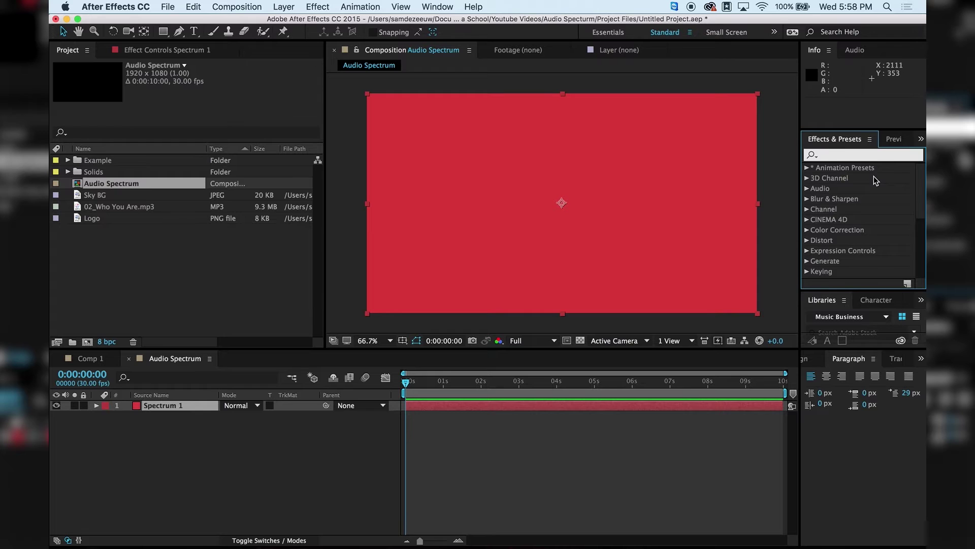
pyautogui.write('audio')
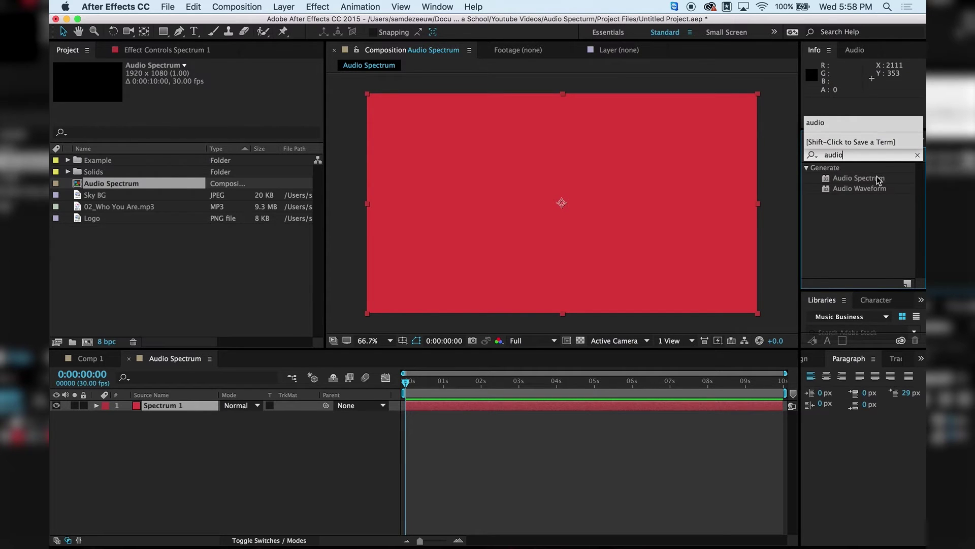
pyautogui.moveTo(878, 178); pyautogui.dragTo(614, 203)
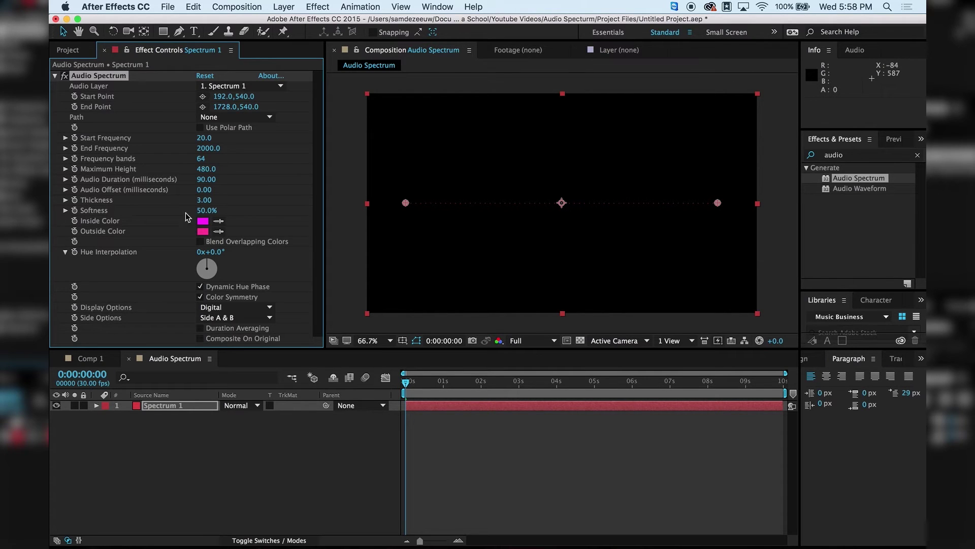
# - Set Outside Color to FFFFFF and Inside Color to white, then check the spectrum at 50%
pyautogui.click(205, 234)
pyautogui.moveTo(152, 213); pyautogui.dragTo(51, 72)
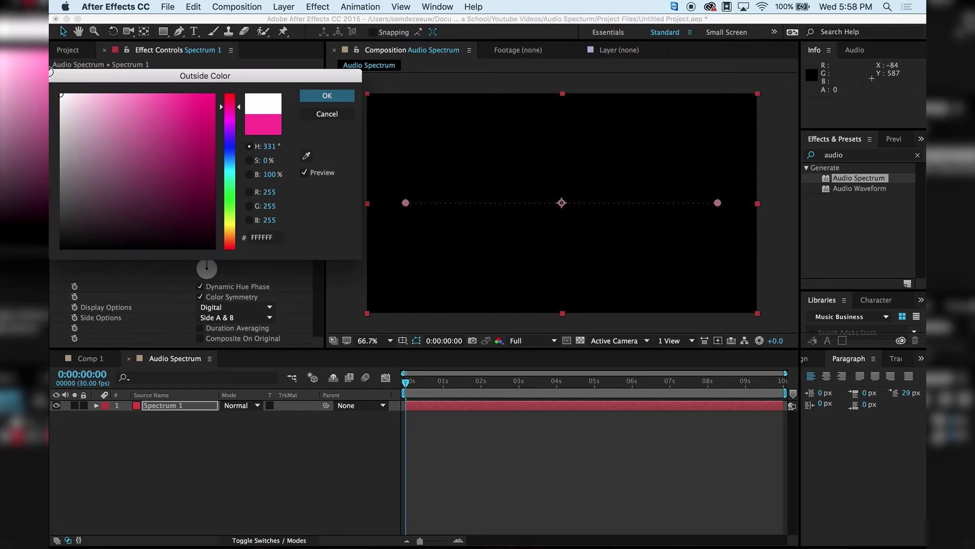
pyautogui.click(326, 96)
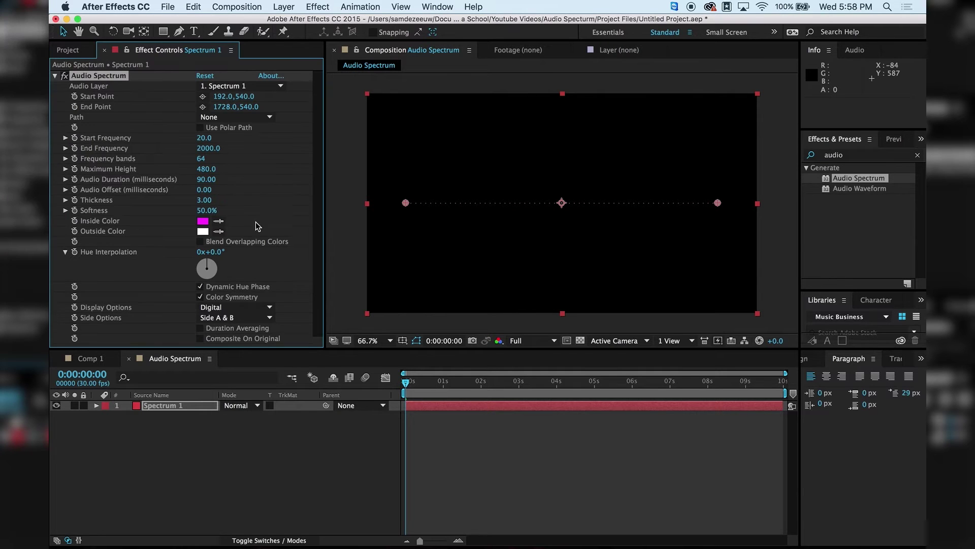
pyautogui.click(218, 221)
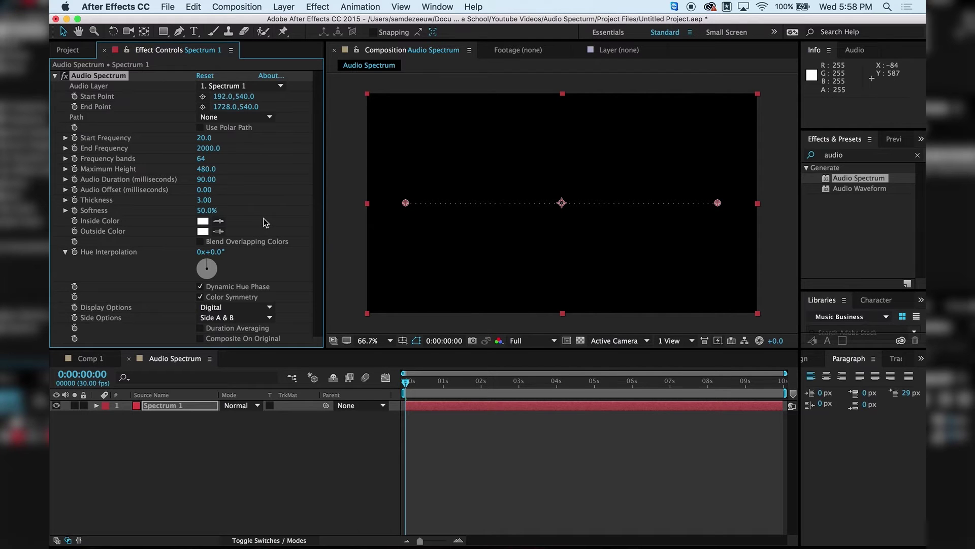
pyautogui.moveTo(419, 381)
pyautogui.mouseDown()
pyautogui.moveTo(591, 381)
pyautogui.moveTo(401, 381)
pyautogui.mouseUp()
pyautogui.press('.')
pyautogui.press('.')
pyautogui.press('.')
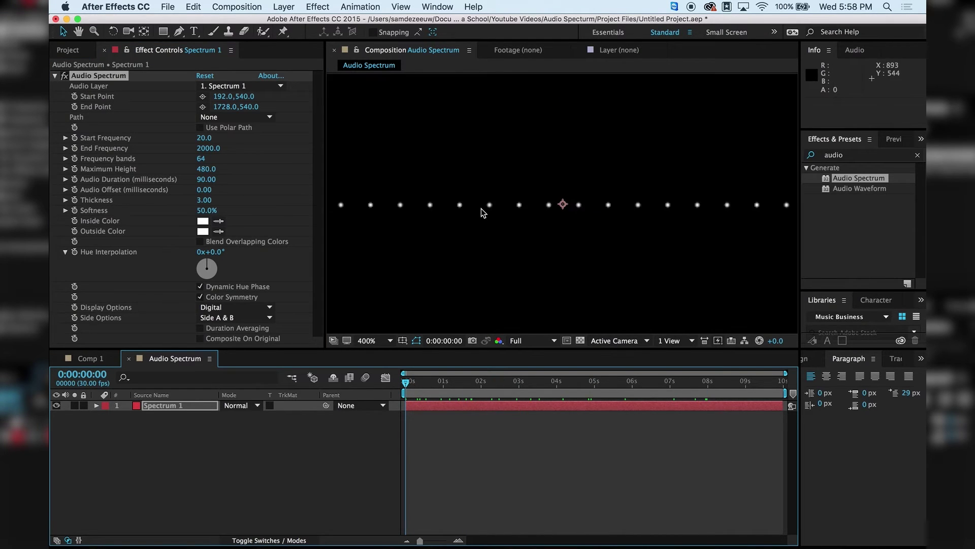
pyautogui.press(',')
pyautogui.press(',')
pyautogui.press(',')
pyautogui.press(',')
pyautogui.press('.')
pyautogui.press('.')
pyautogui.press('.')
pyautogui.press('.')
pyautogui.press(',')
pyautogui.press(',')
pyautogui.press(',')
pyautogui.press(',')
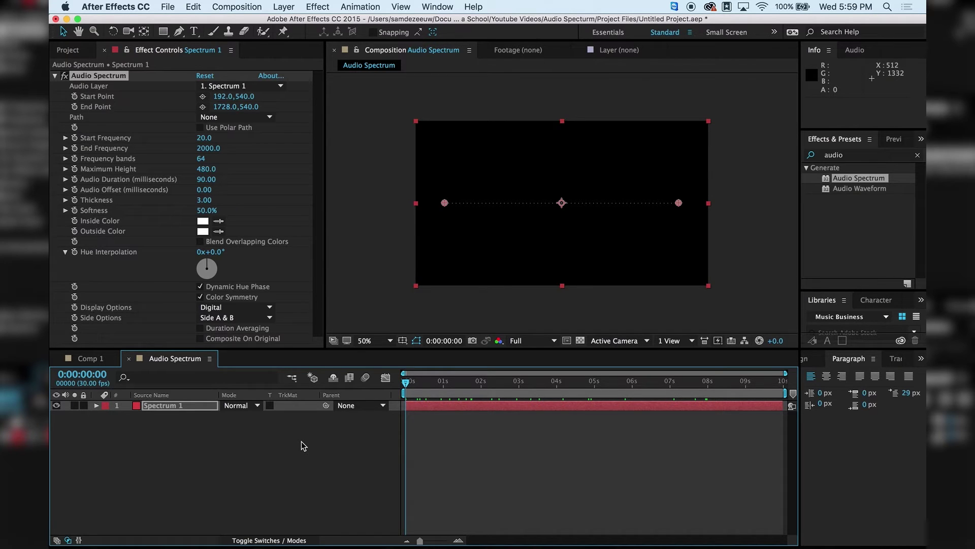
# - Add 02_Who You Are.mp3 to the composition and reveal its waveform
pyautogui.click(80, 49)
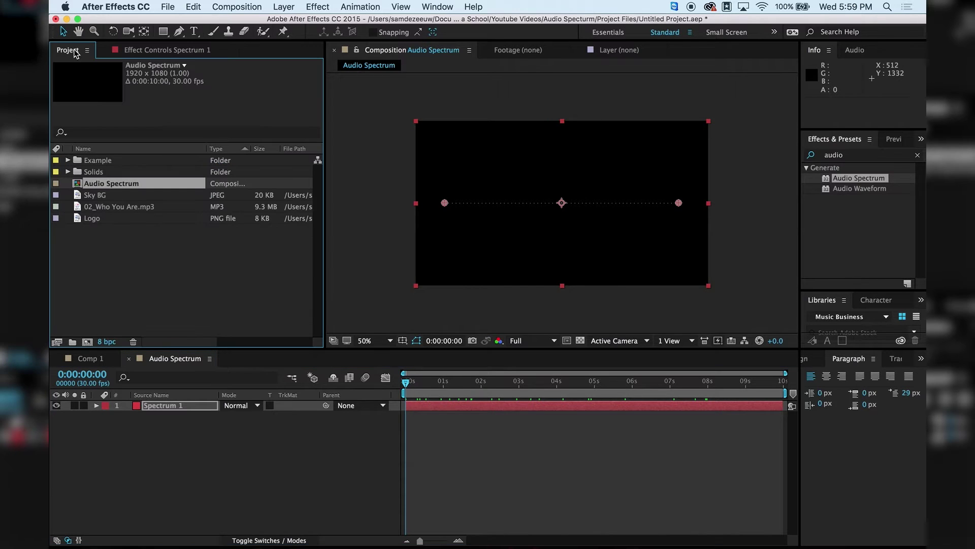
pyautogui.moveTo(96, 207); pyautogui.dragTo(142, 436)
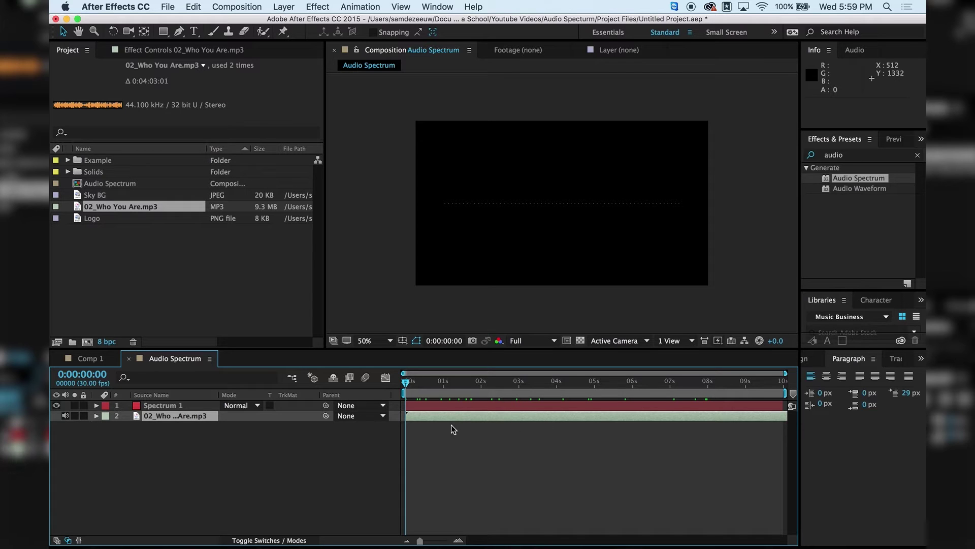
pyautogui.click(96, 415)
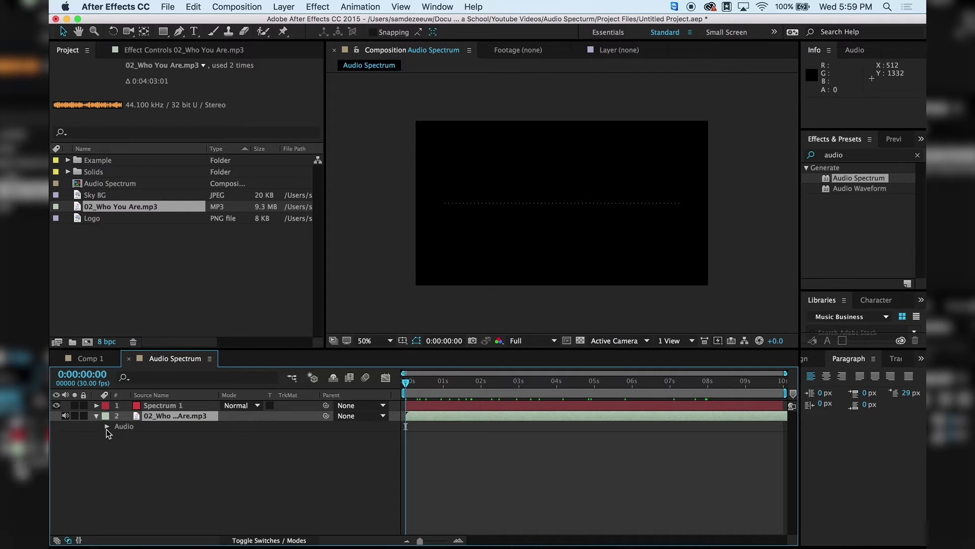
pyautogui.click(106, 426)
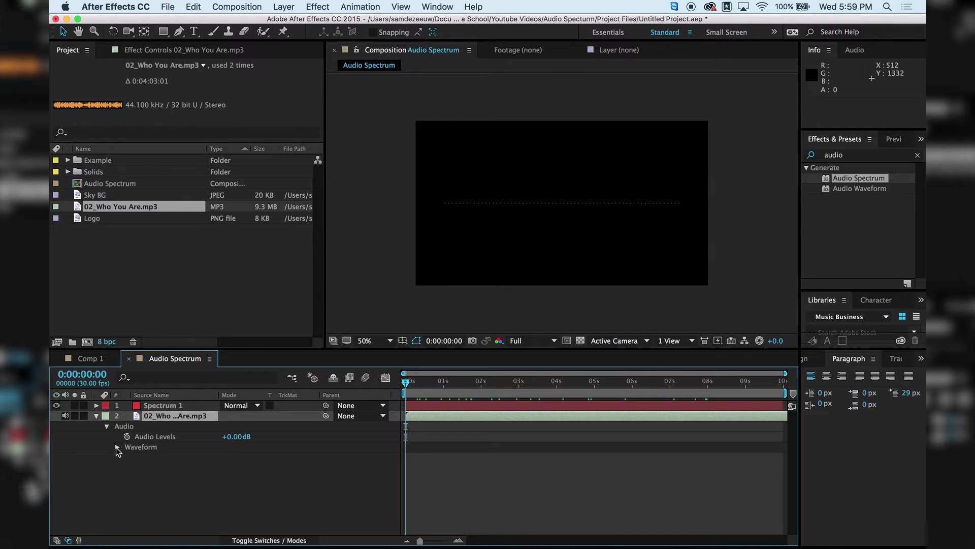
pyautogui.click(117, 446)
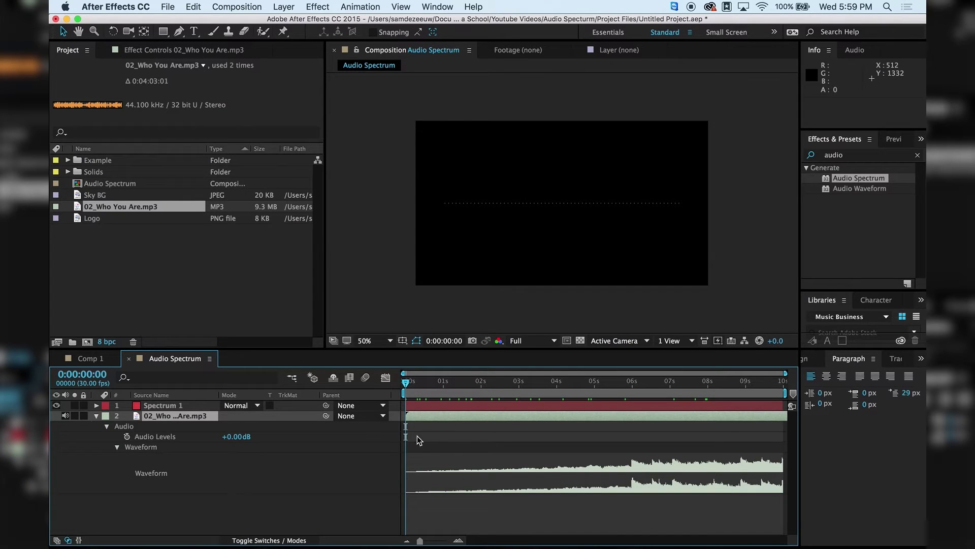
# - Slide the music layer left until its In point is about −0:00:51
pyautogui.moveTo(417, 382); pyautogui.dragTo(308, 435)
pyautogui.moveTo(632, 422); pyautogui.dragTo(283, 419)
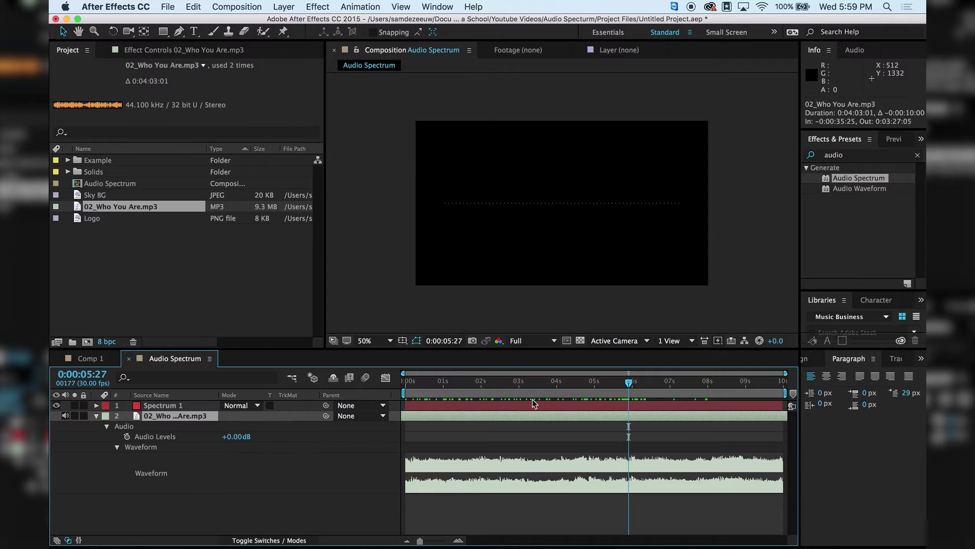
pyautogui.moveTo(564, 416); pyautogui.dragTo(243, 422)
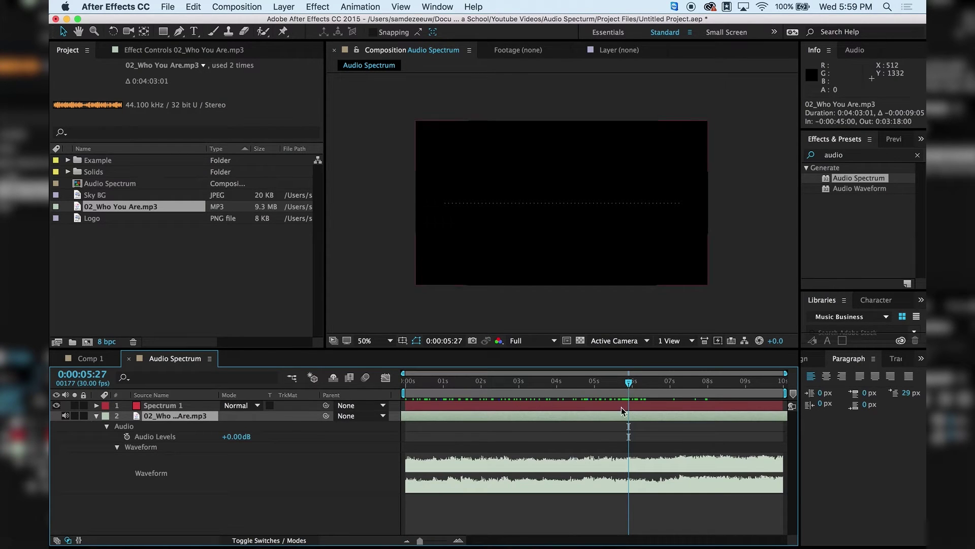
pyautogui.moveTo(621, 412); pyautogui.dragTo(468, 413)
pyautogui.moveTo(436, 381); pyautogui.dragTo(401, 418)
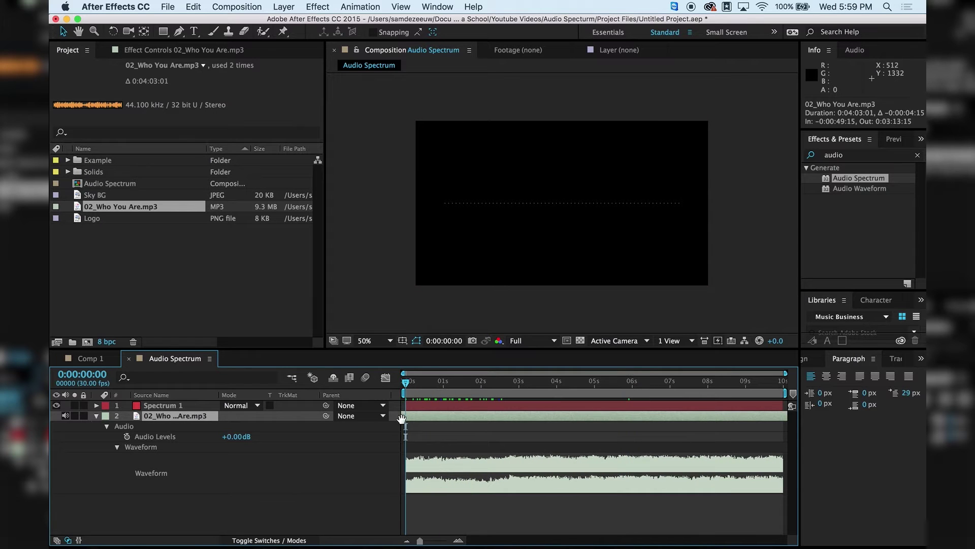
pyautogui.press('space')
pyautogui.press('space')
pyautogui.moveTo(511, 413); pyautogui.dragTo(454, 406)
# - Preview the composition with audio and collapse the music layer's properties
pyautogui.press('space')
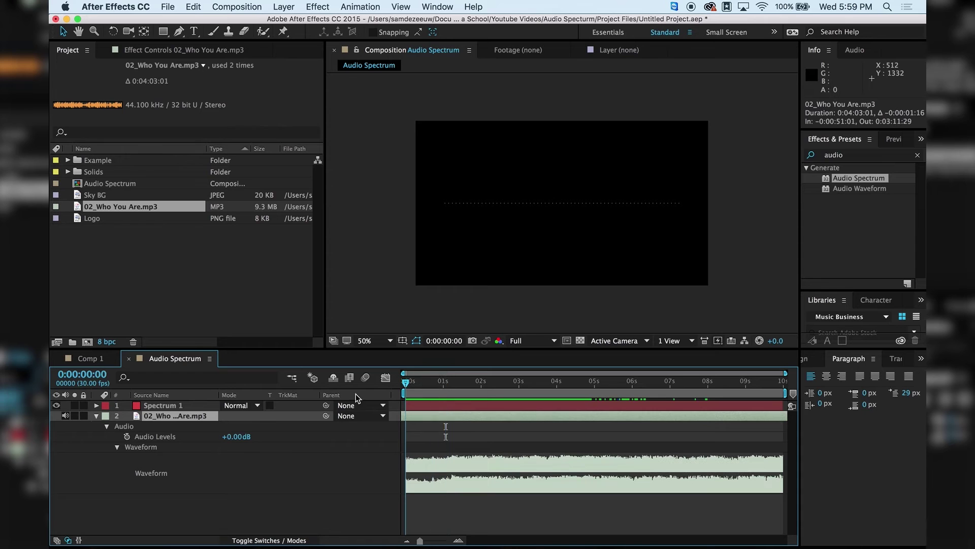
pyautogui.press('space')
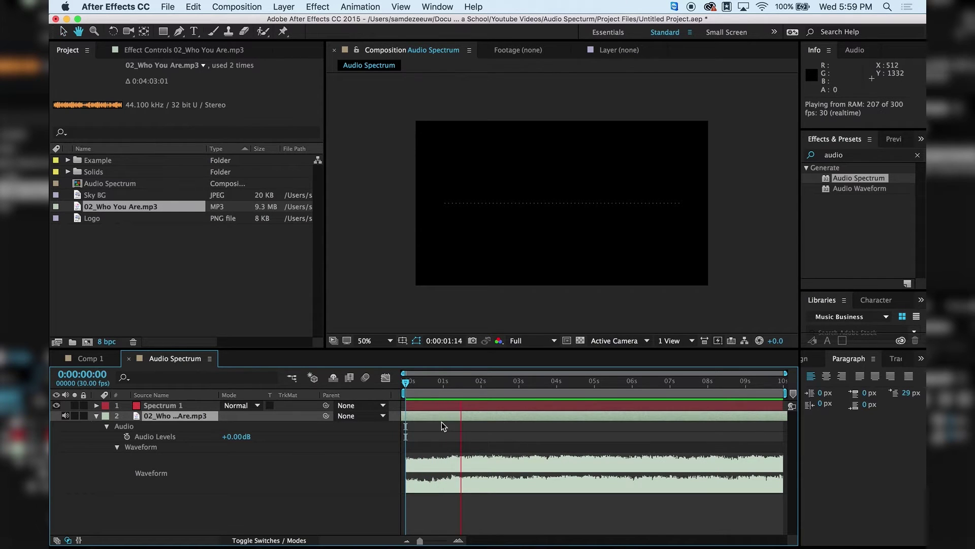
pyautogui.press('space')
pyautogui.press('space')
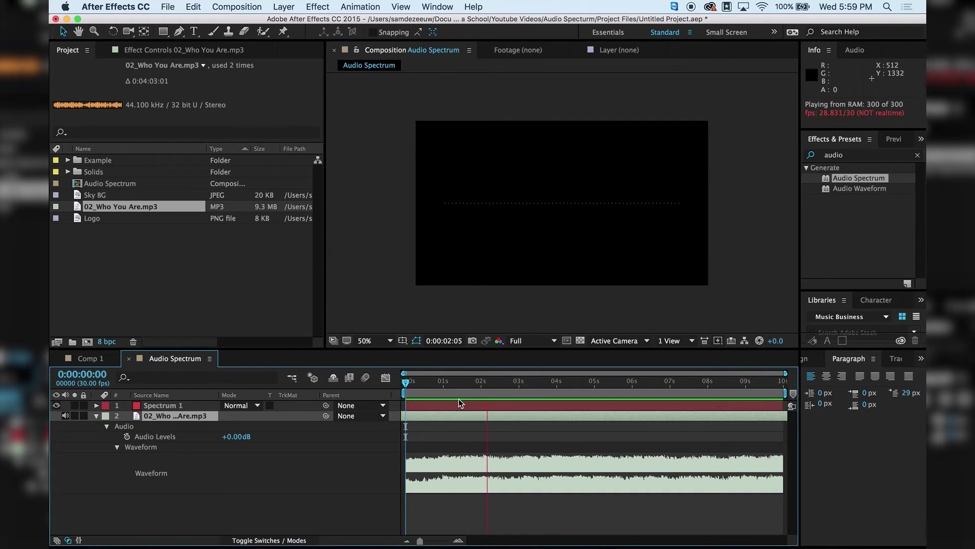
pyautogui.press('space')
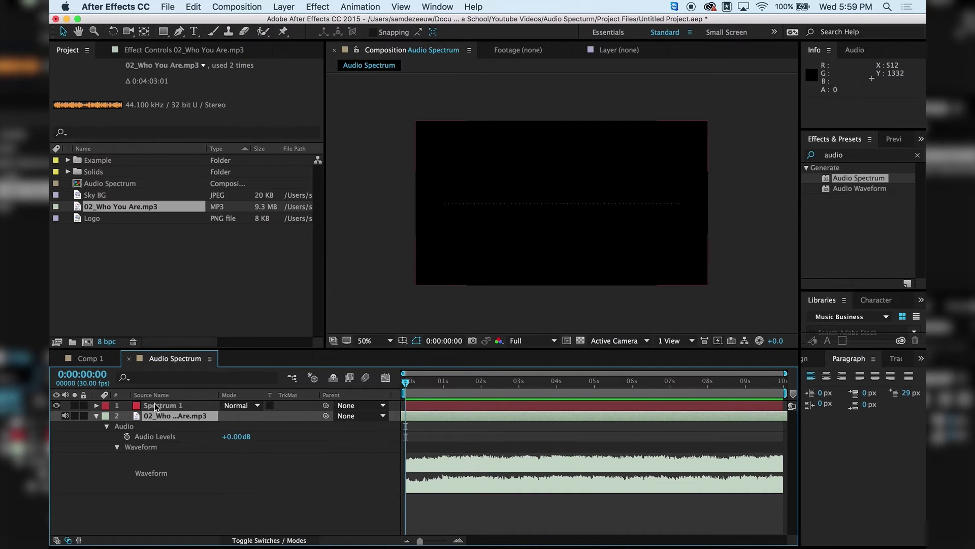
pyautogui.click(96, 416)
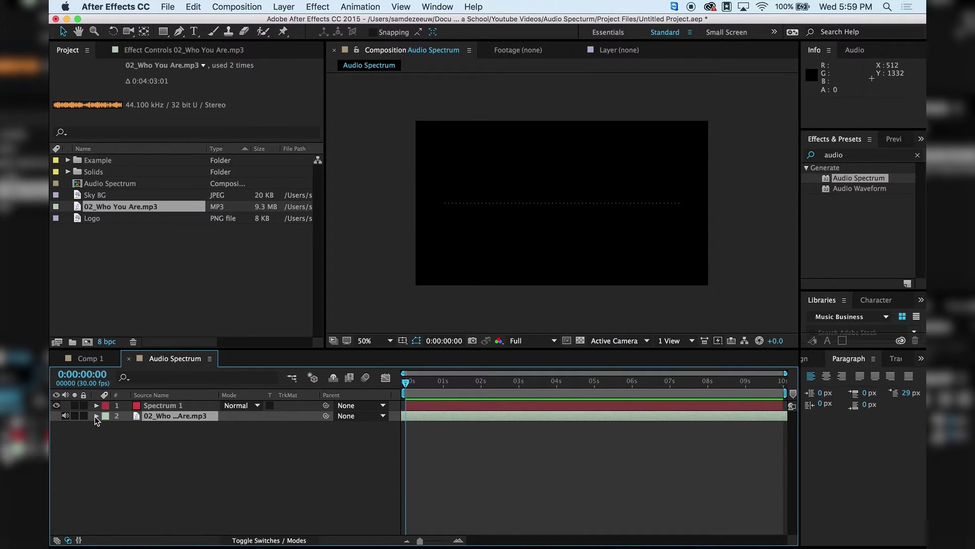
# - Set the Audio Spectrum's Audio Layer on Spectrum 1 to 2. 02_Who You Are.mp3
pyautogui.click(173, 408)
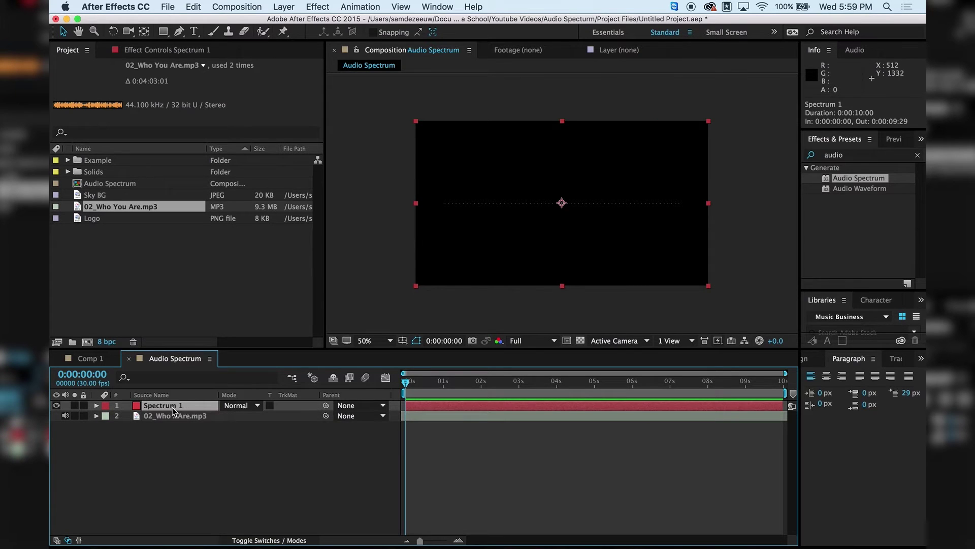
pyautogui.click(177, 51)
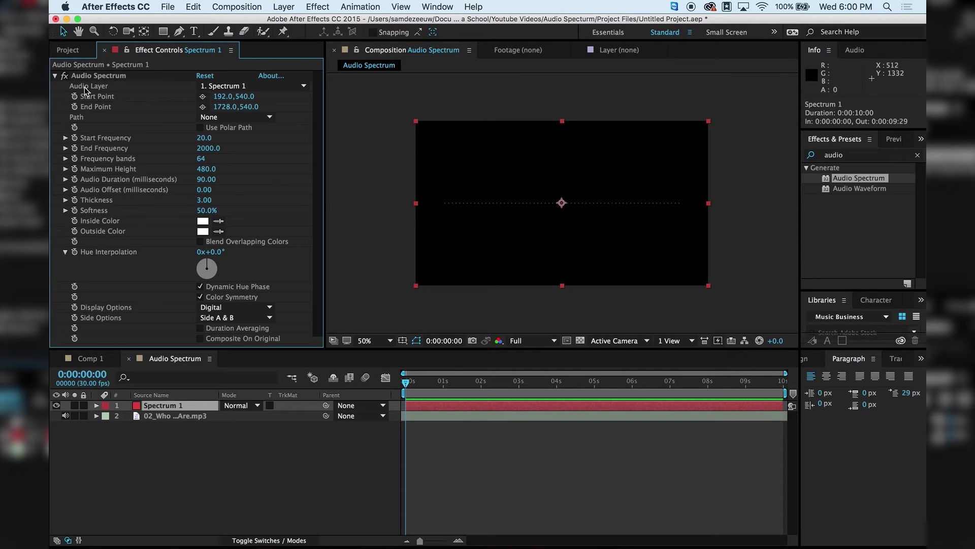
pyautogui.click(226, 86)
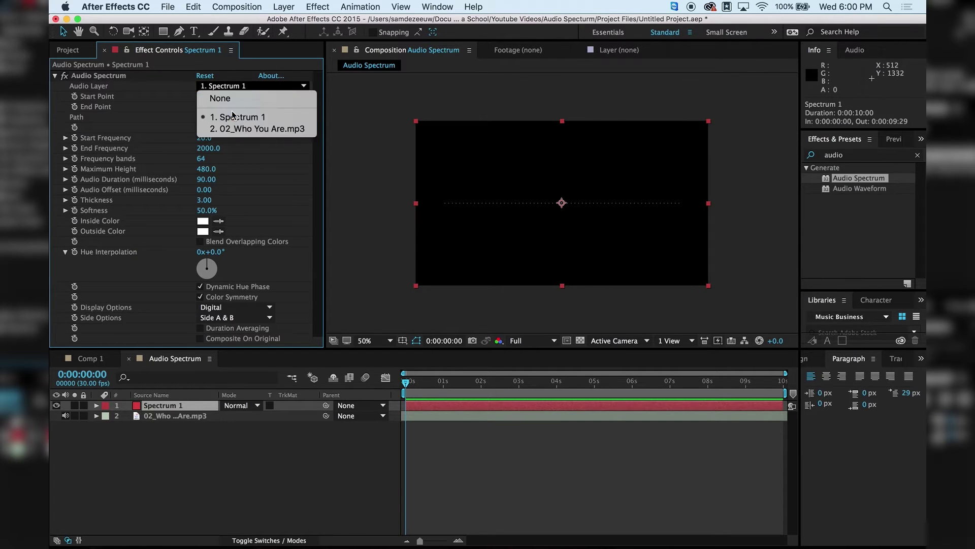
pyautogui.click(238, 130)
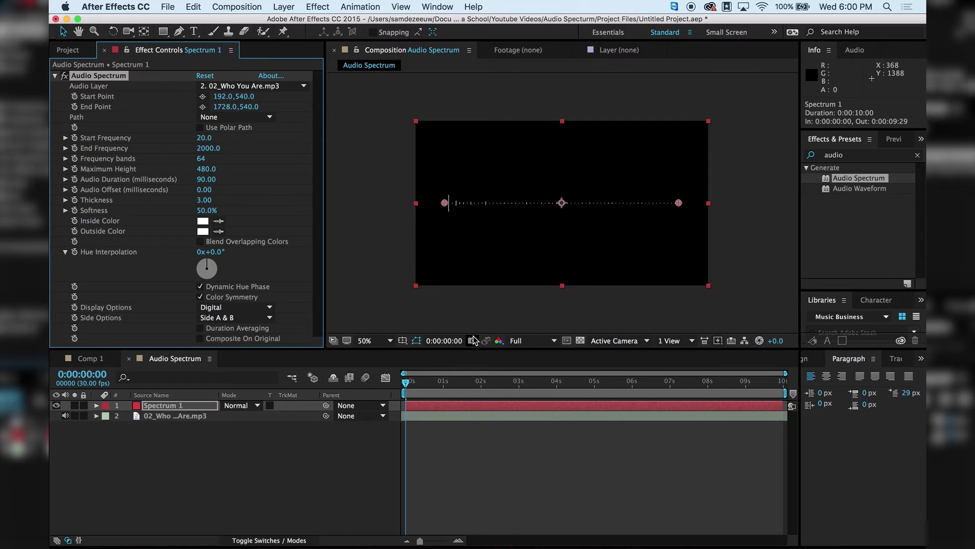
# - Scrub and preview the composition to watch the spectrum react to the song
pyautogui.moveTo(413, 388)
pyautogui.mouseDown()
pyautogui.moveTo(681, 396)
pyautogui.moveTo(395, 388)
pyautogui.mouseUp()
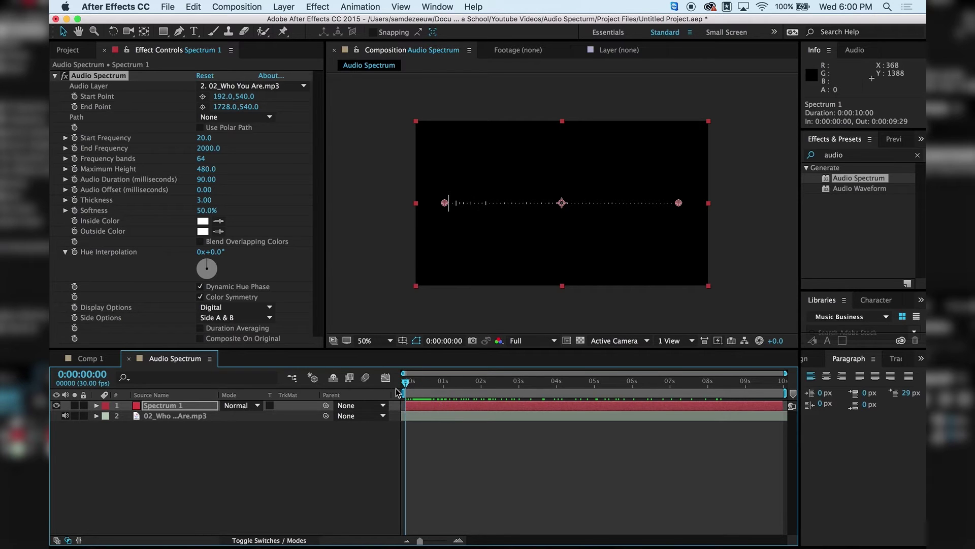
pyautogui.press('space')
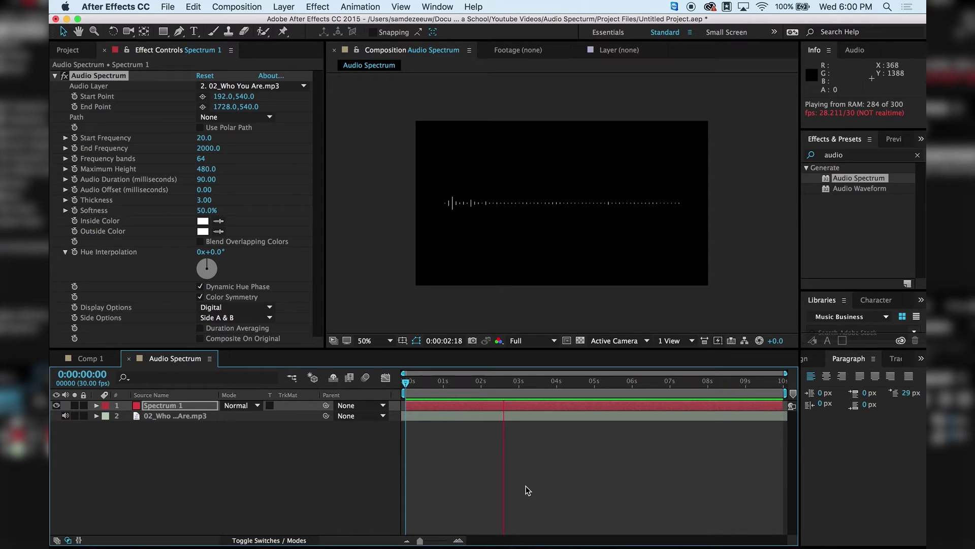
pyautogui.press('space')
pyautogui.moveTo(530, 389)
pyautogui.mouseDown()
pyautogui.moveTo(501, 388)
pyautogui.moveTo(532, 391)
pyautogui.mouseUp()
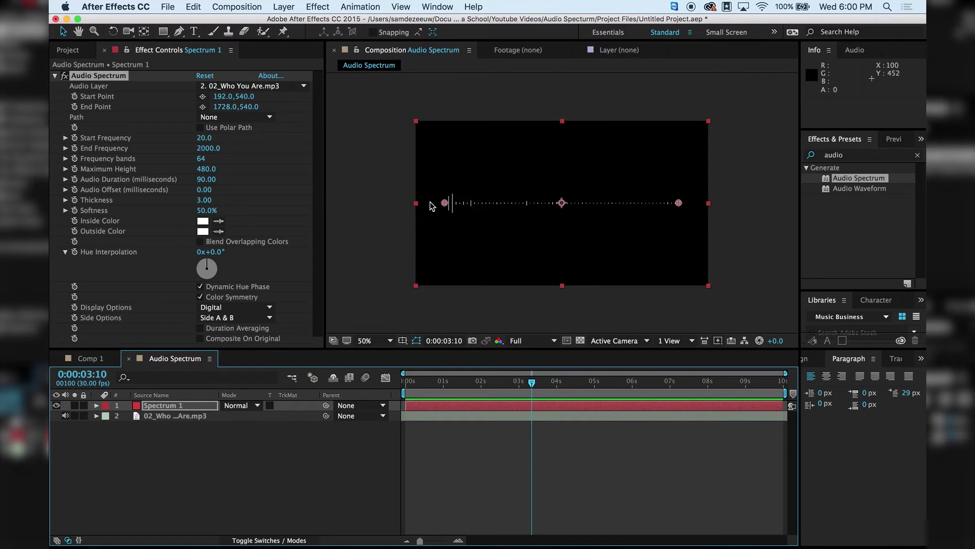
pyautogui.moveTo(532, 383); pyautogui.dragTo(453, 365)
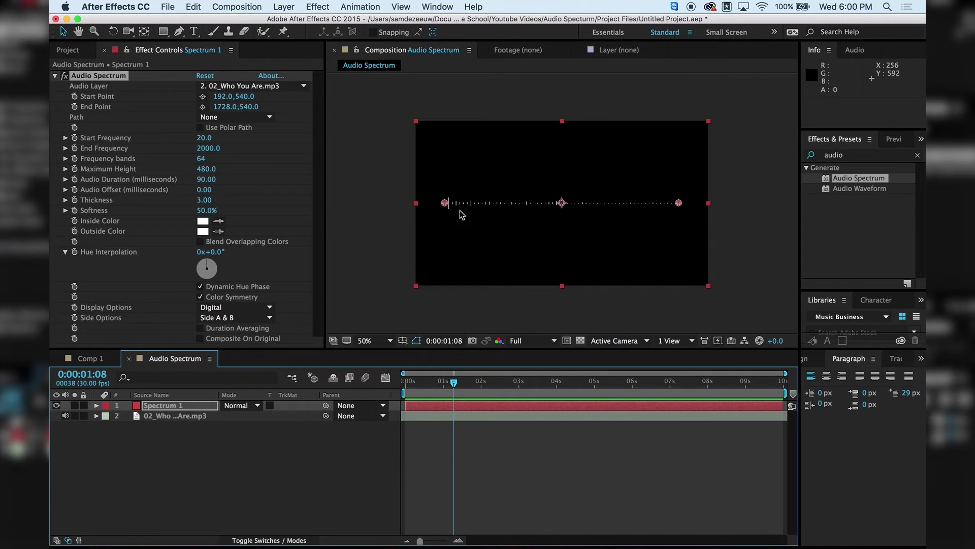
pyautogui.press('space')
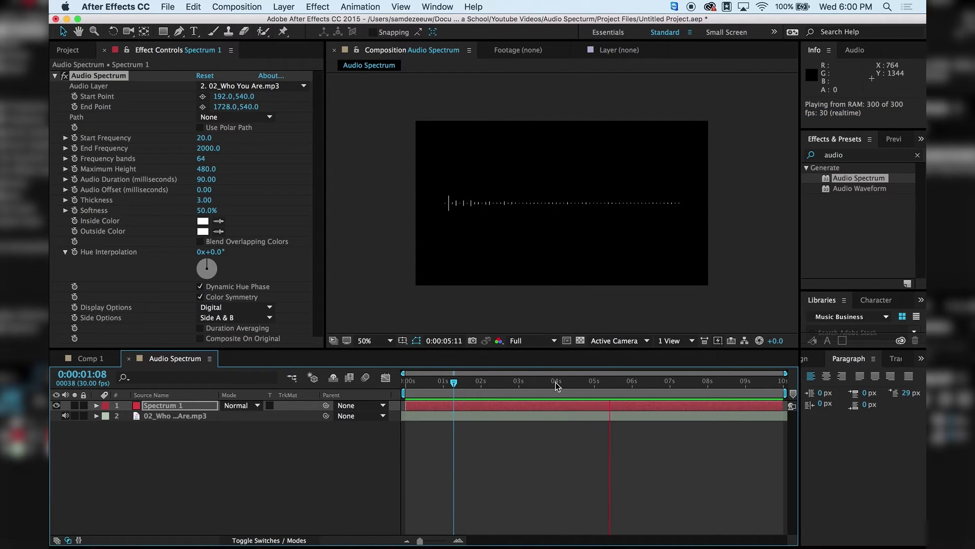
# - Set Maximum Height to 2260 at 0:00:01:22, briefly checking the Comp 1 tab
pyautogui.click(502, 381)
pyautogui.click(471, 381)
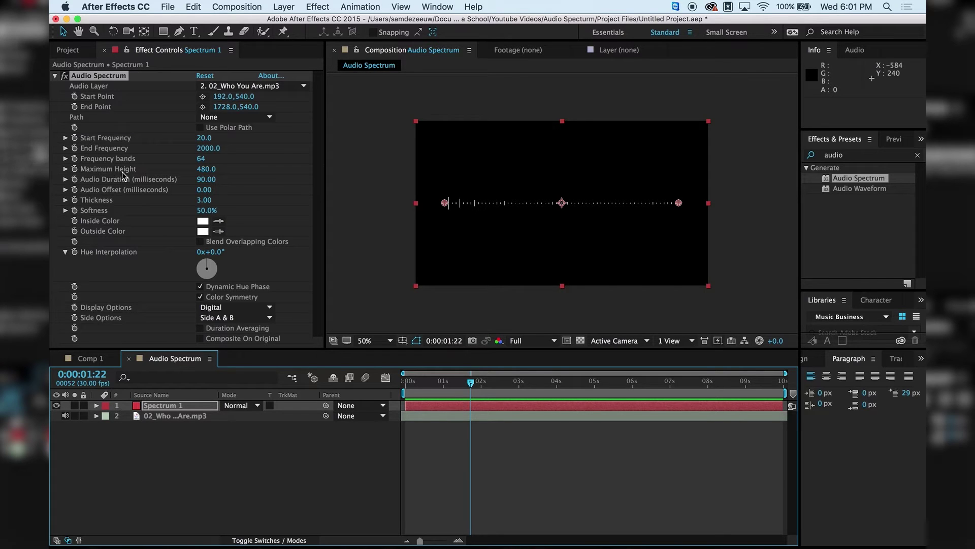
pyautogui.click(203, 170)
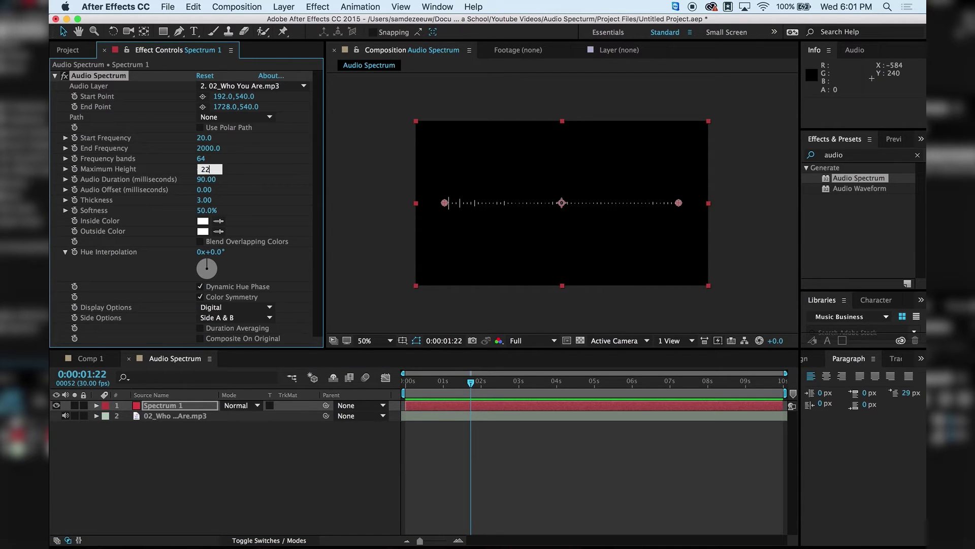
pyautogui.write('2260')
pyautogui.press('Return')
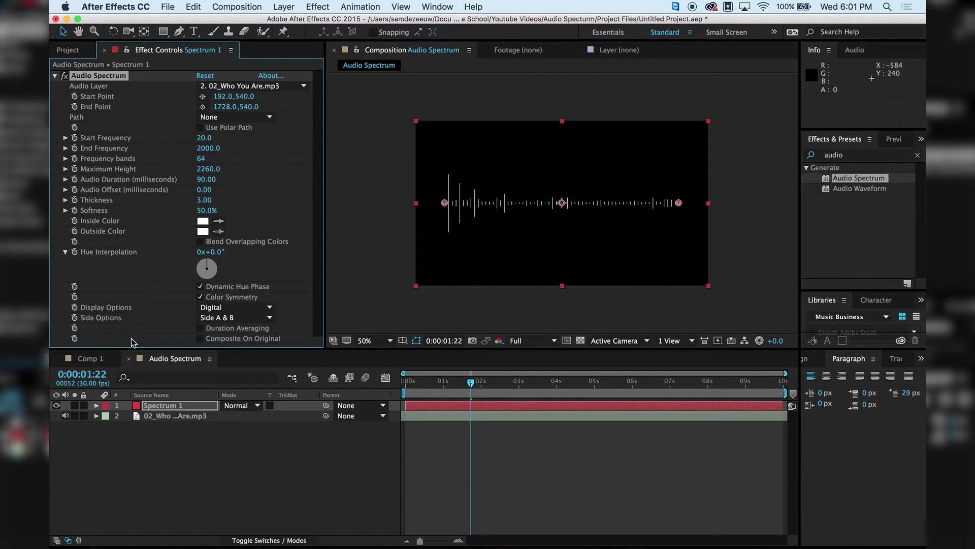
pyautogui.click(89, 358)
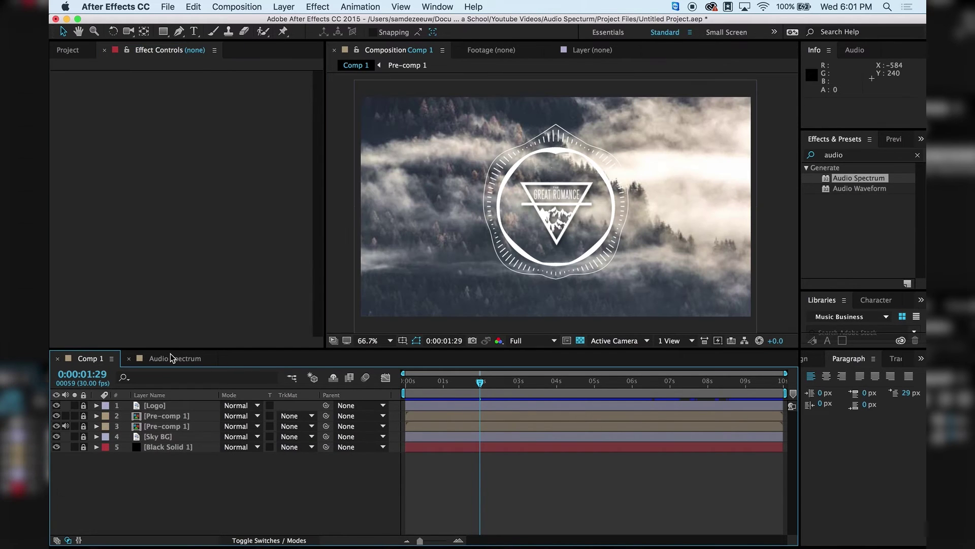
pyautogui.click(170, 358)
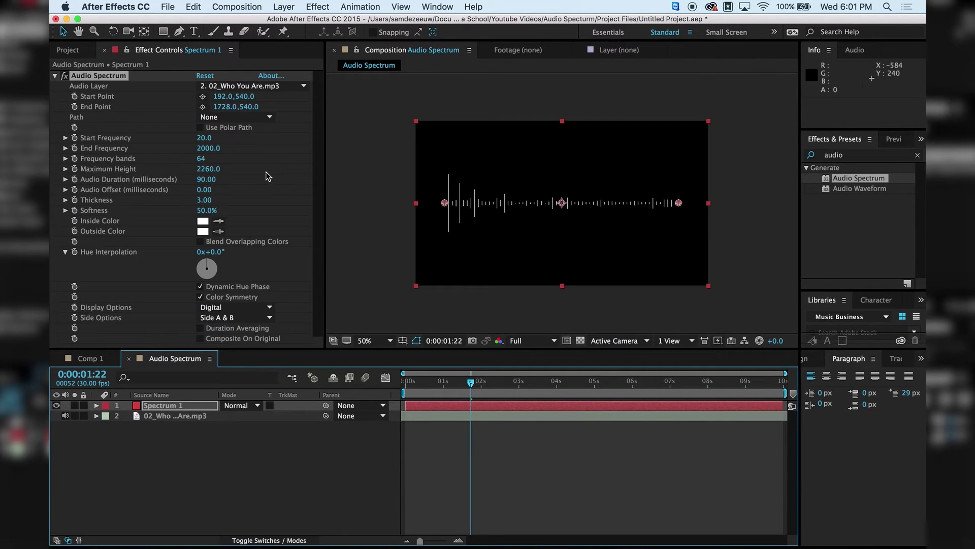
# - Set the Audio Spectrum's Start Frequency to 100
pyautogui.moveTo(479, 382); pyautogui.dragTo(483, 382)
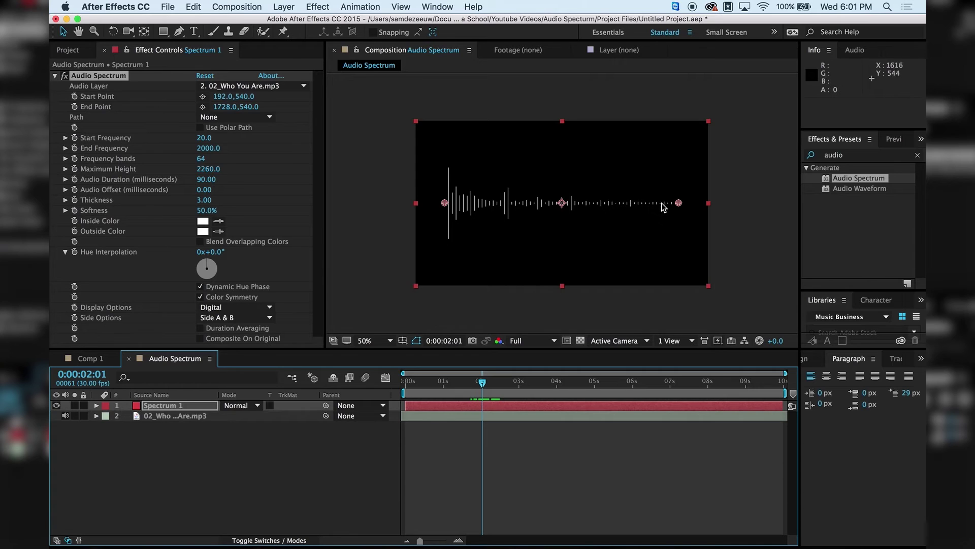
pyautogui.moveTo(203, 142); pyautogui.dragTo(204, 137)
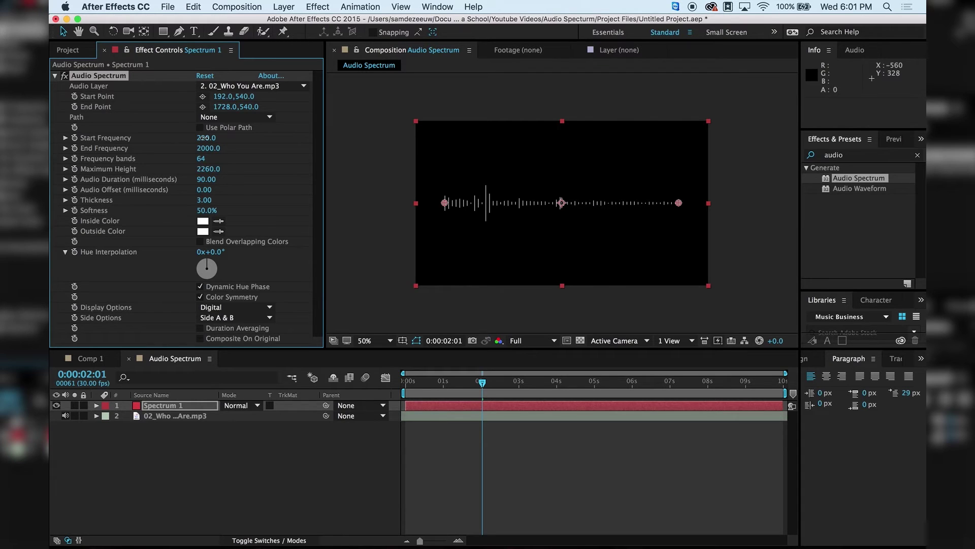
pyautogui.moveTo(205, 137); pyautogui.dragTo(206, 137)
pyautogui.click(207, 138)
pyautogui.write('100')
pyautogui.press('Return')
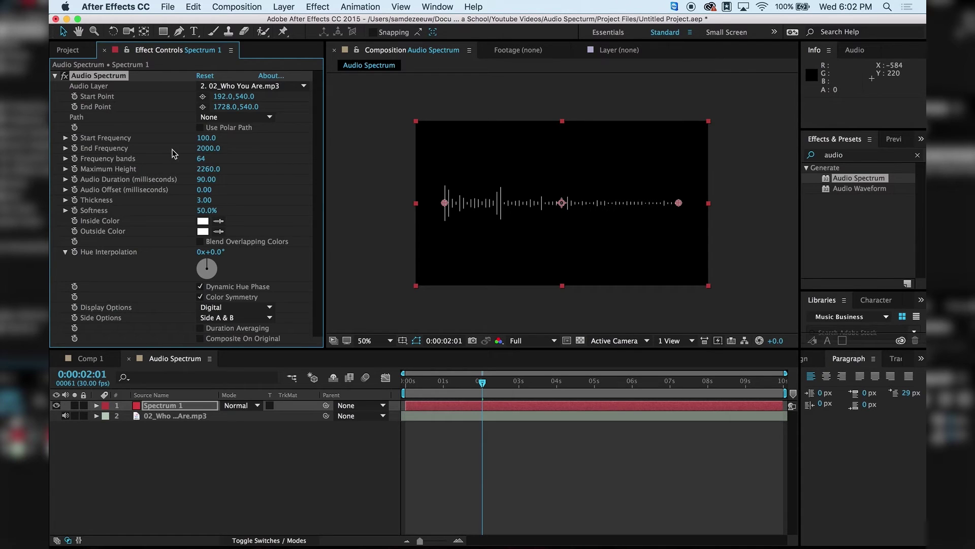
# - Set End Frequency to 300 and preview the composition from the start
pyautogui.moveTo(202, 148); pyautogui.dragTo(195, 149)
pyautogui.click(208, 148)
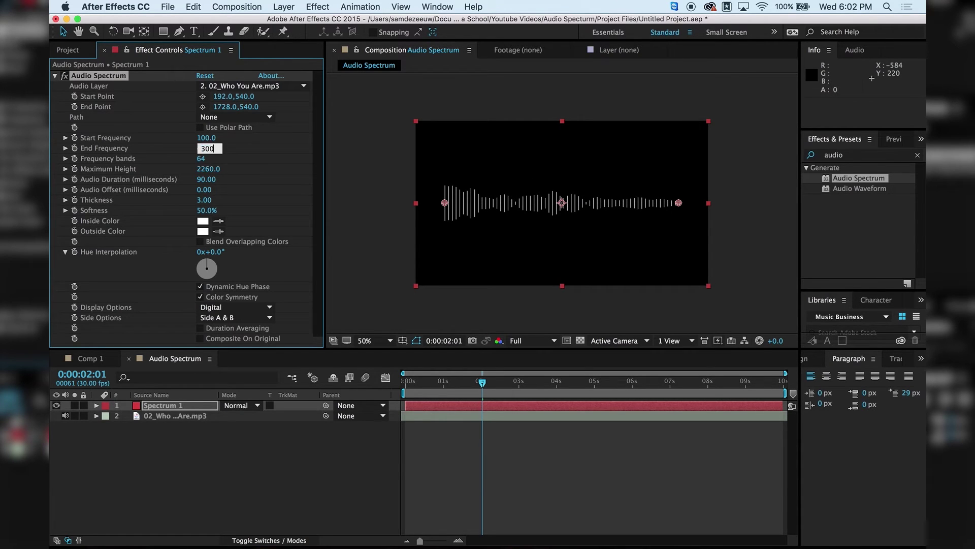
pyautogui.press('Return')
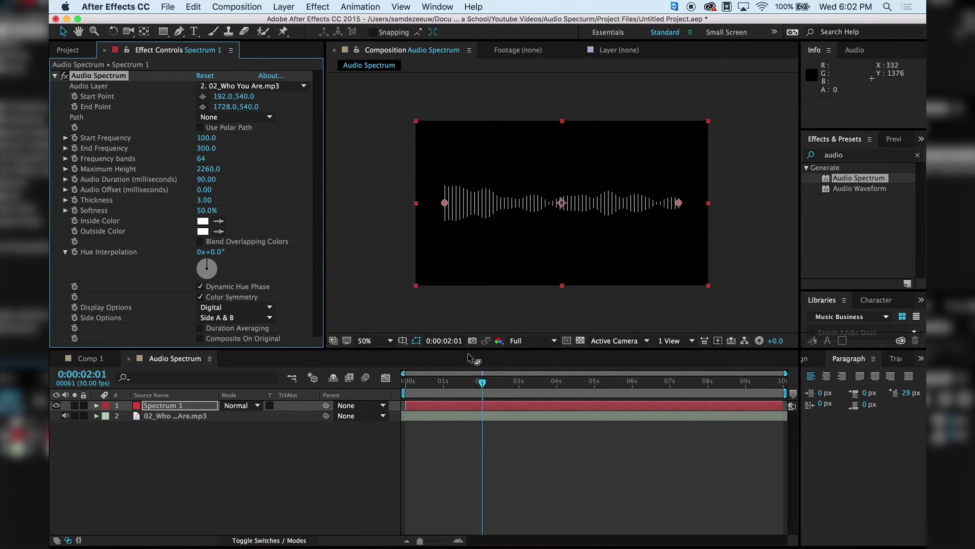
pyautogui.click(479, 386)
pyautogui.press('Home')
pyautogui.press('space')
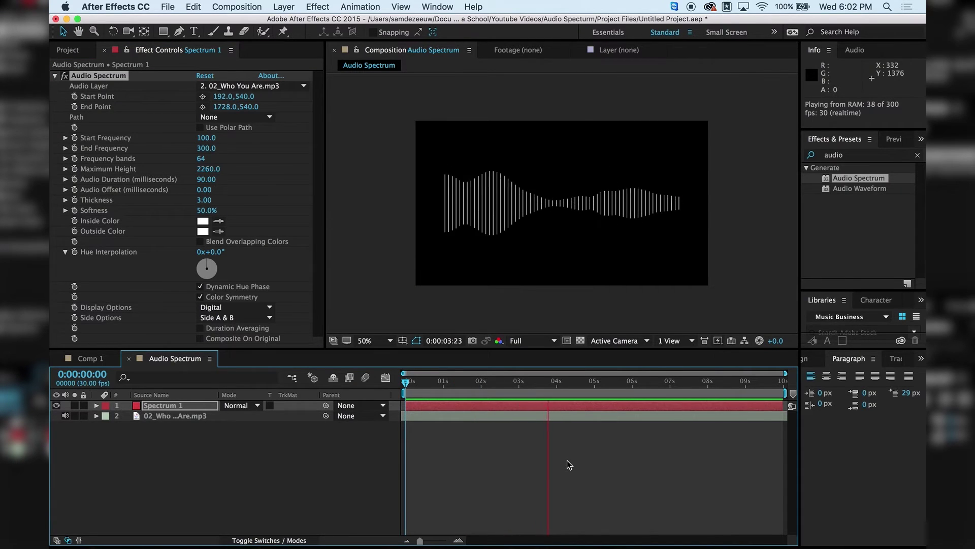
# - Set the spectrum's Frequency bands to 93
pyautogui.press('space')
pyautogui.moveTo(554, 382); pyautogui.dragTo(389, 373)
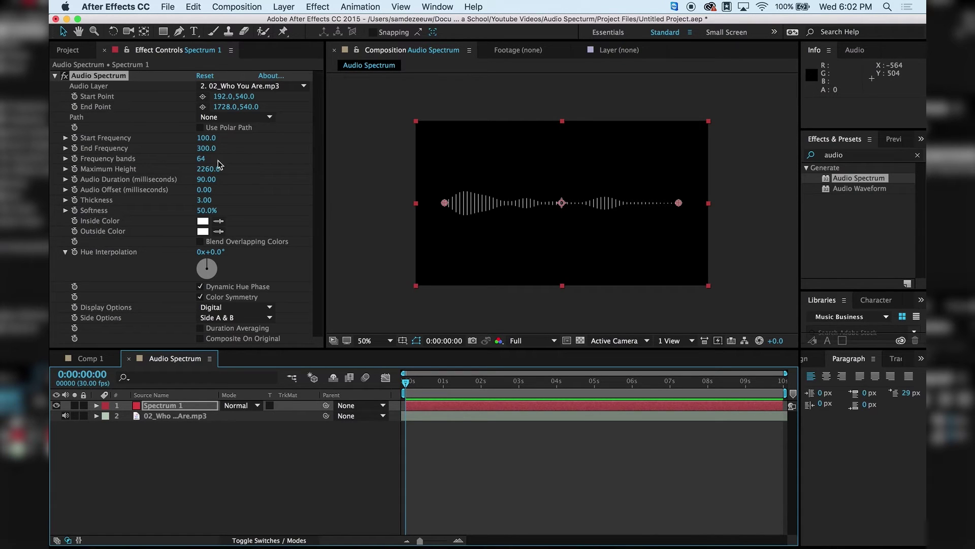
pyautogui.click(202, 159)
pyautogui.write('93')
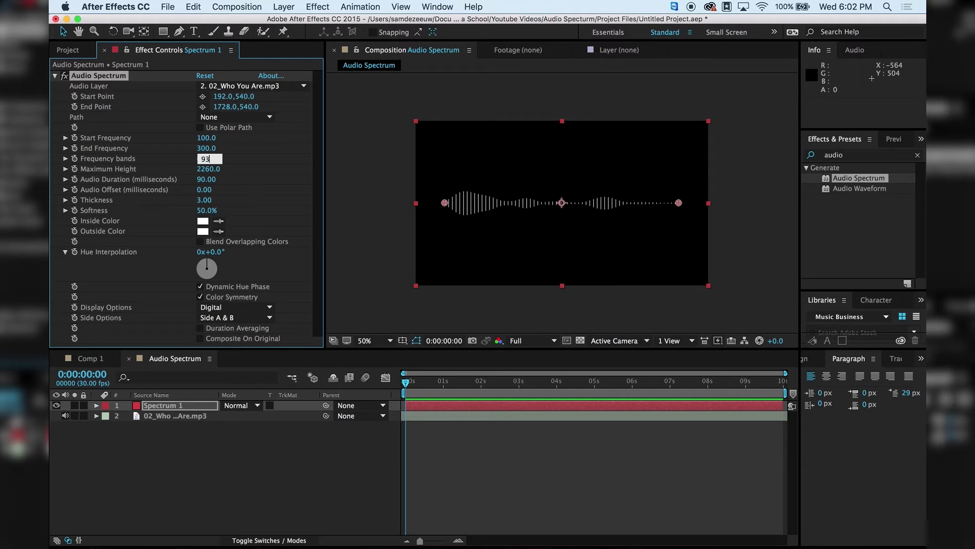
pyautogui.press('Return')
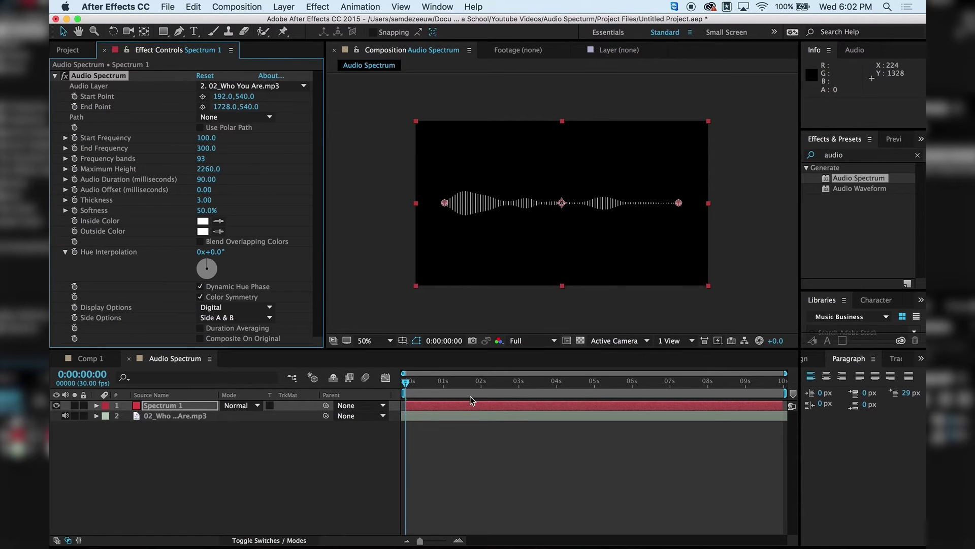
# - Reduce the spectrum's Softness to 0% at about two seconds in
pyautogui.click(427, 382)
pyautogui.moveTo(427, 382); pyautogui.dragTo(447, 385)
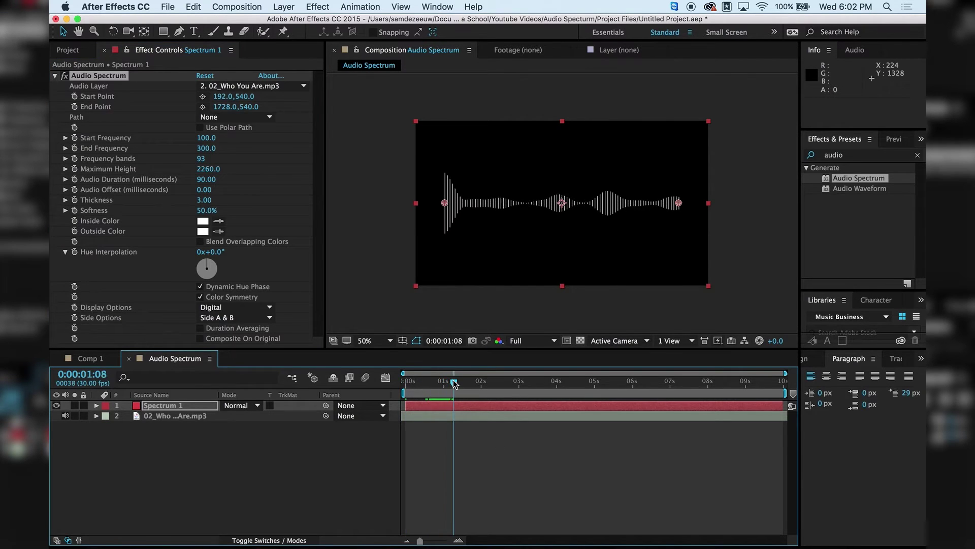
pyautogui.moveTo(455, 384); pyautogui.dragTo(481, 382)
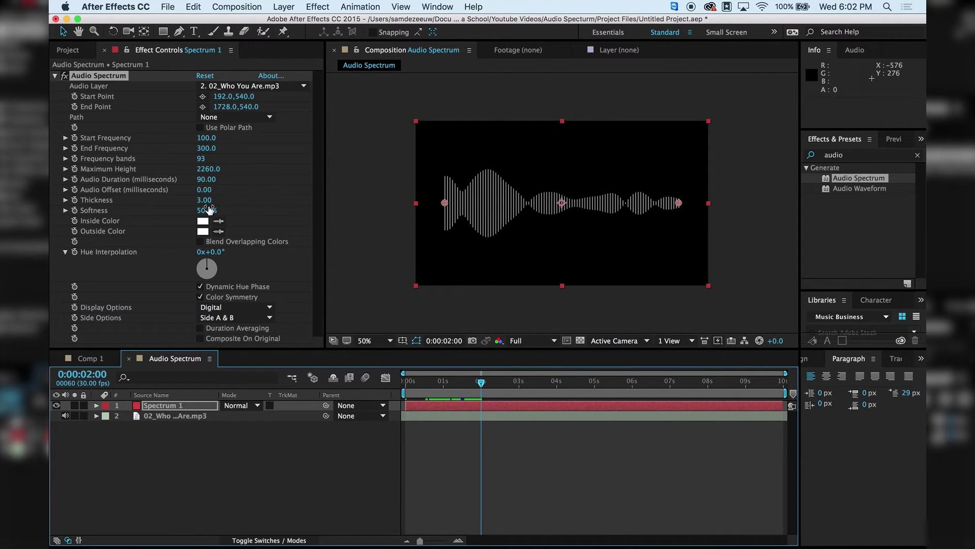
pyautogui.moveTo(208, 213); pyautogui.dragTo(50, 219)
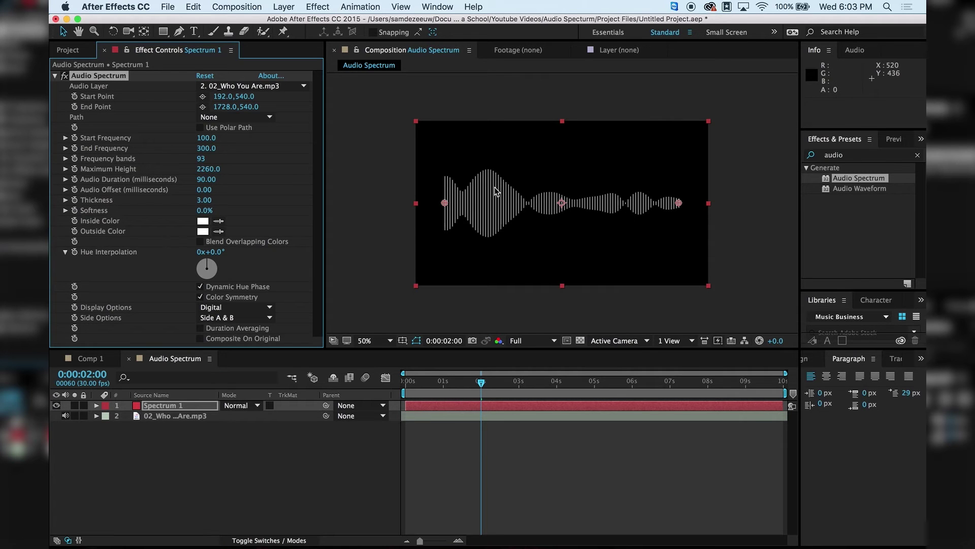
pyautogui.press('/')
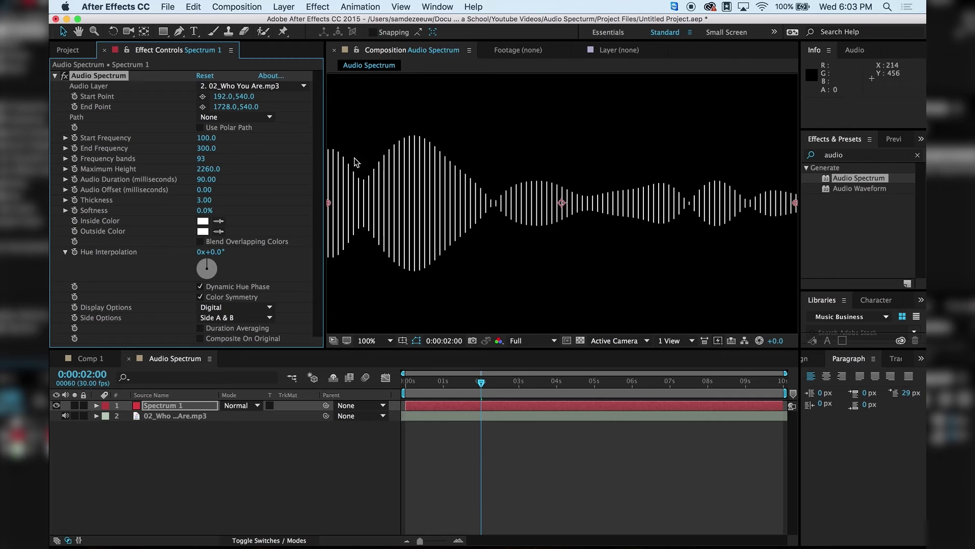
# - Set the bar Thickness to 3.80 and view the whole composition at 0:00:02:02
pyautogui.click(203, 200)
pyautogui.write('.8')
pyautogui.press('Return')
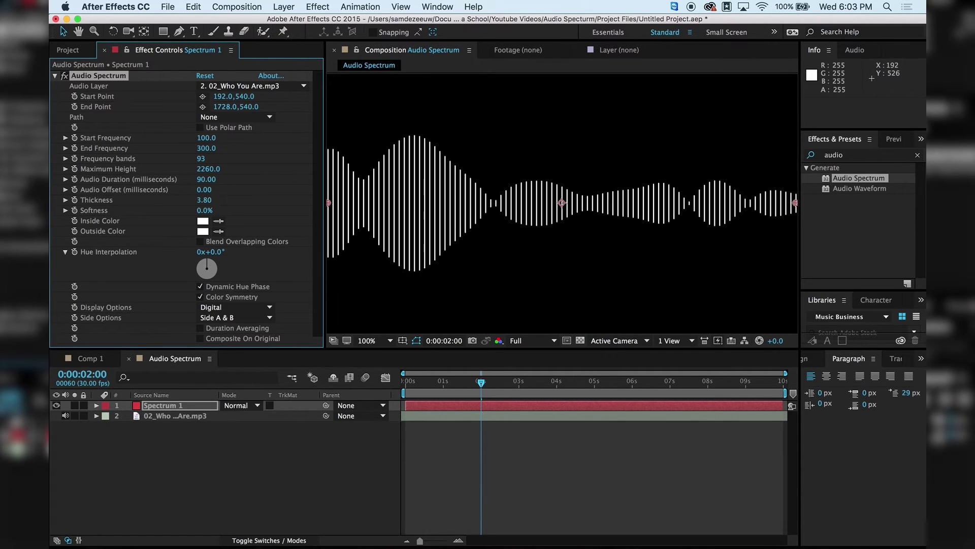
pyautogui.press(',')
pyautogui.press(',')
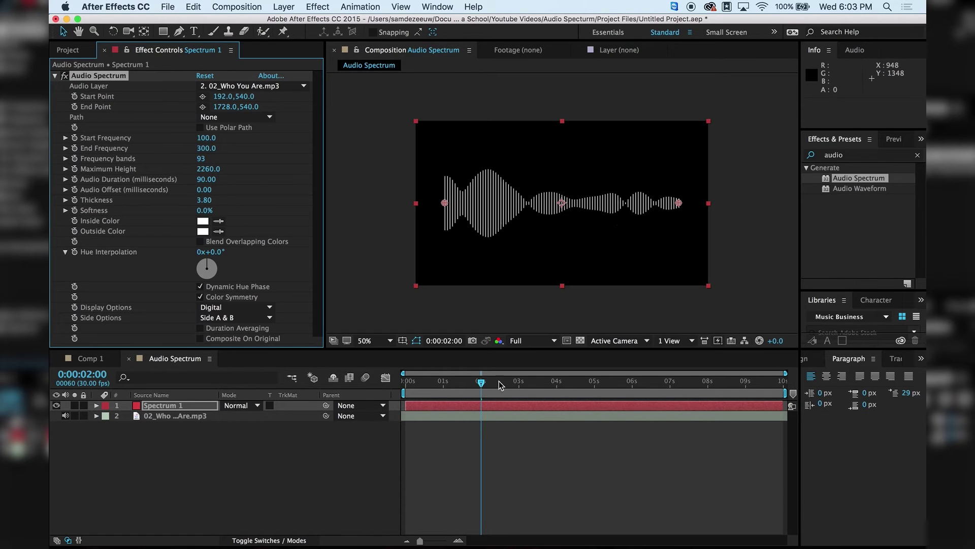
pyautogui.moveTo(468, 382)
pyautogui.mouseDown()
pyautogui.moveTo(424, 382)
pyautogui.moveTo(483, 382)
pyautogui.mouseUp()
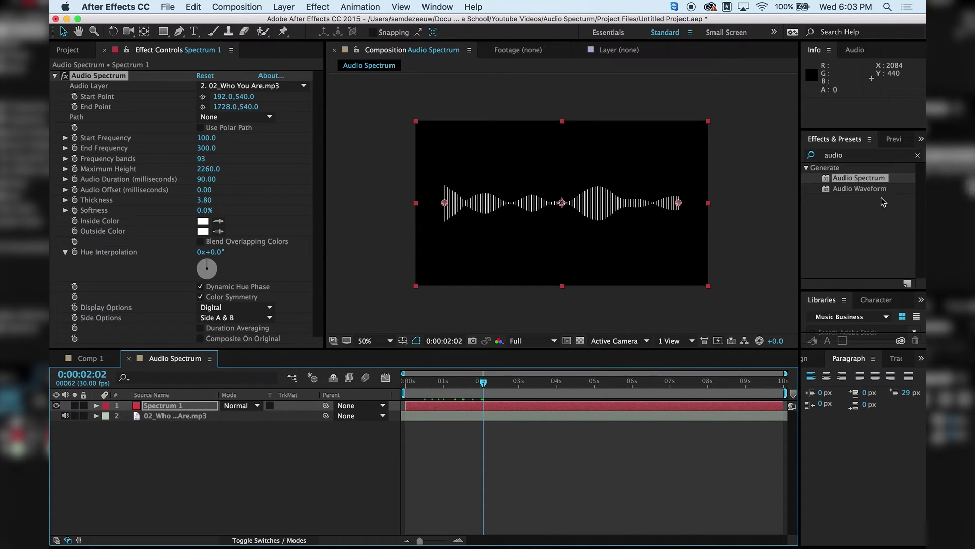
# - Apply Polar Coordinates with Rect to Polar at 100% interpolation, then switch it off
pyautogui.click(859, 155)
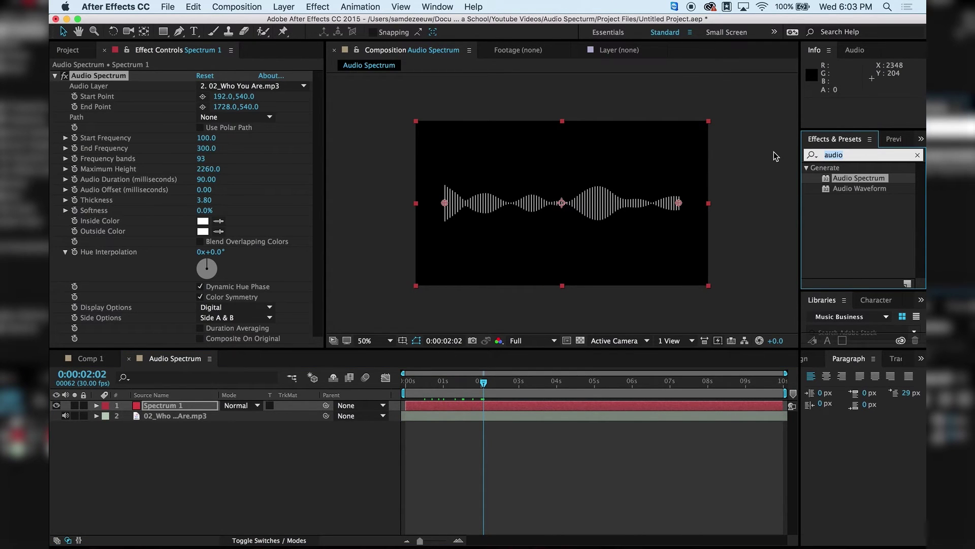
pyautogui.write('polar')
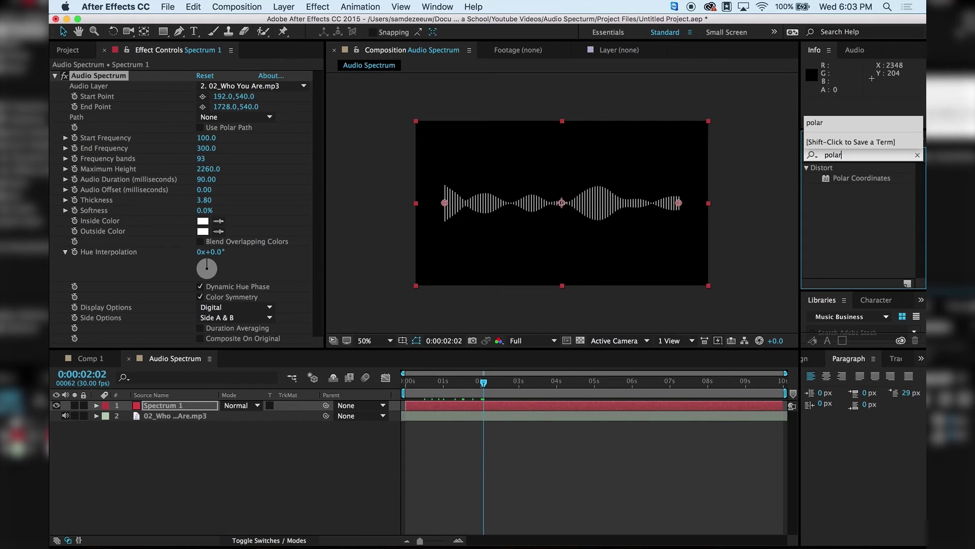
pyautogui.moveTo(862, 177); pyautogui.dragTo(94, 345)
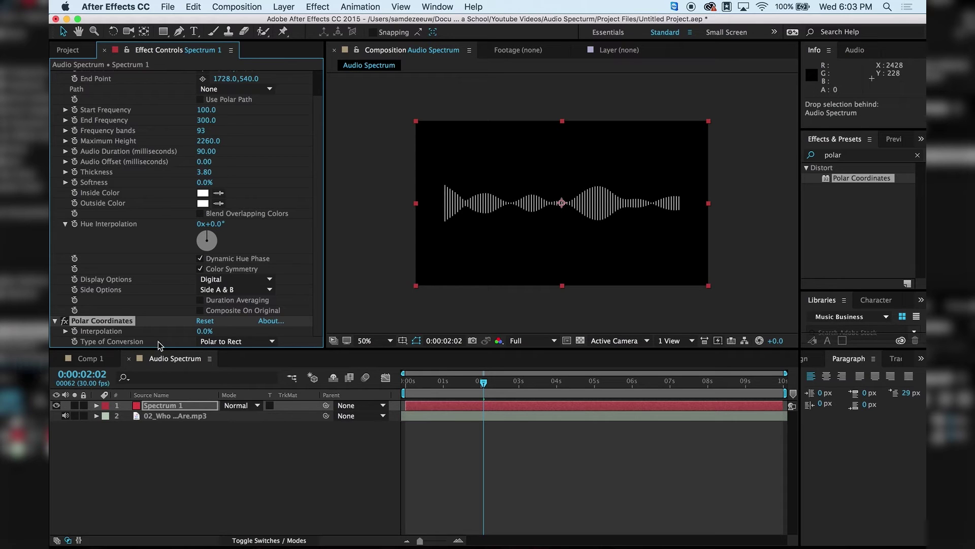
pyautogui.click(224, 343)
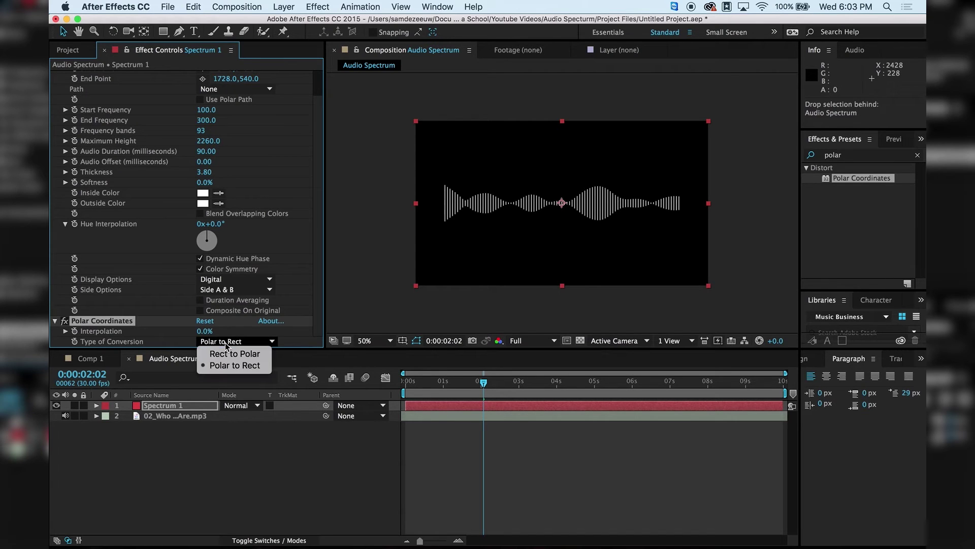
pyautogui.click(237, 358)
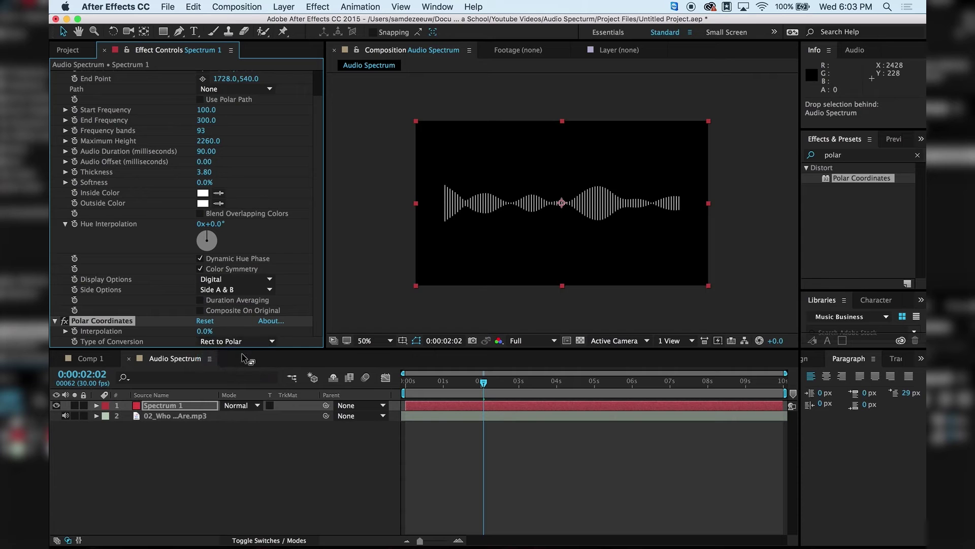
pyautogui.moveTo(205, 331); pyautogui.dragTo(319, 331)
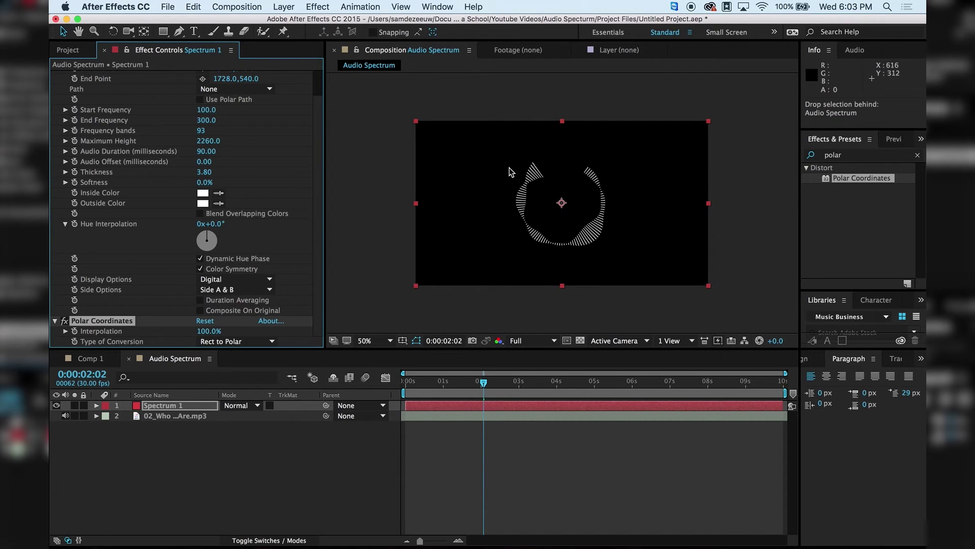
pyautogui.click(65, 321)
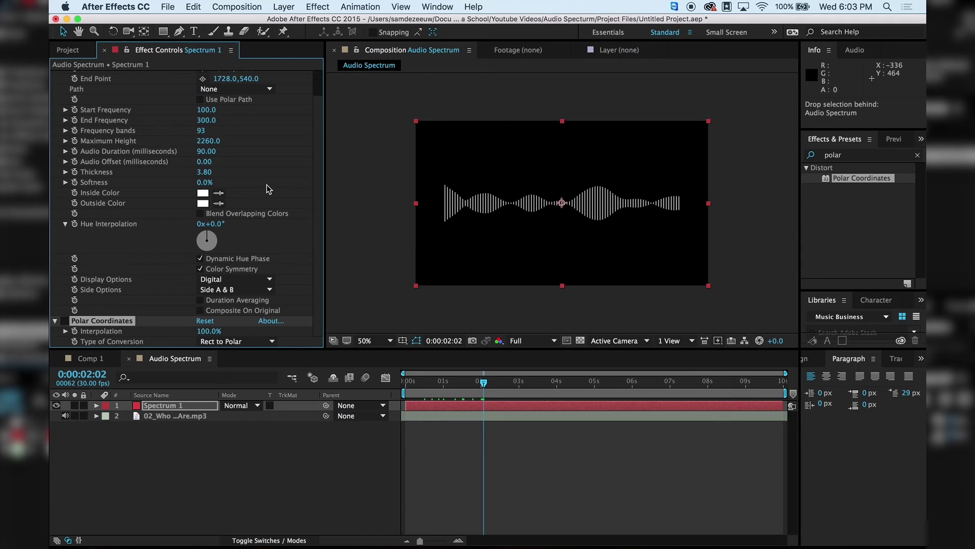
pyautogui.scroll(2, 271, 176)
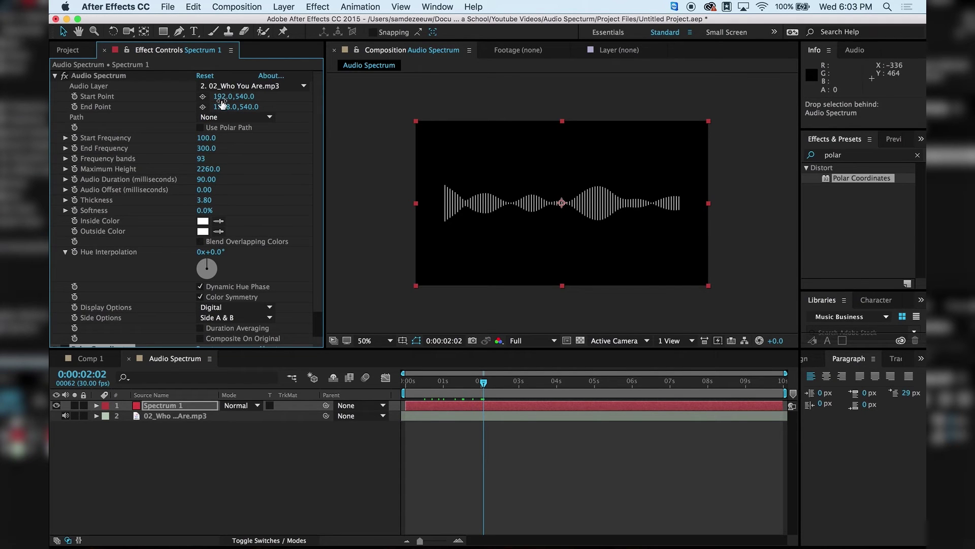
# - Set the spectrum's Start Point X to 0 and End Point X to 1920
pyautogui.moveTo(220, 100); pyautogui.dragTo(197, 106)
pyautogui.click(223, 97)
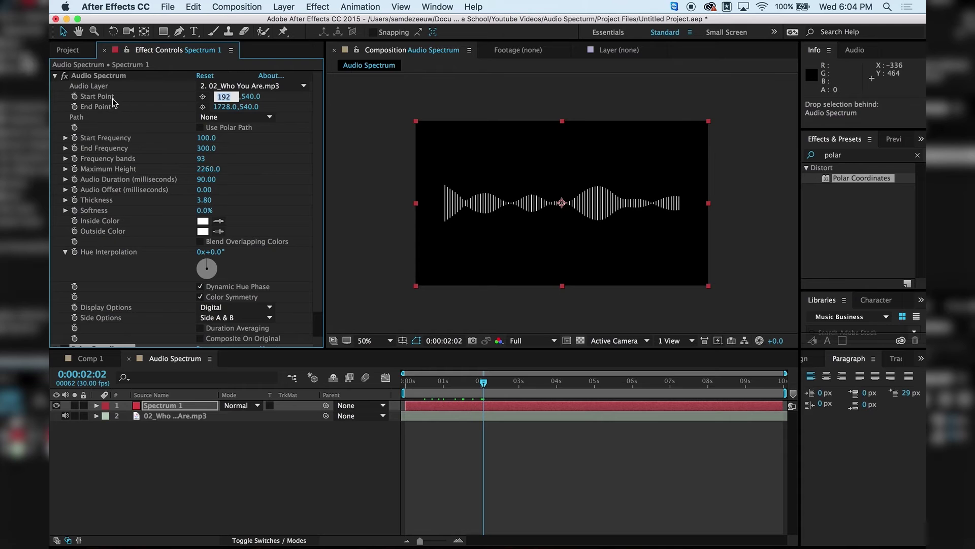
pyautogui.write('0')
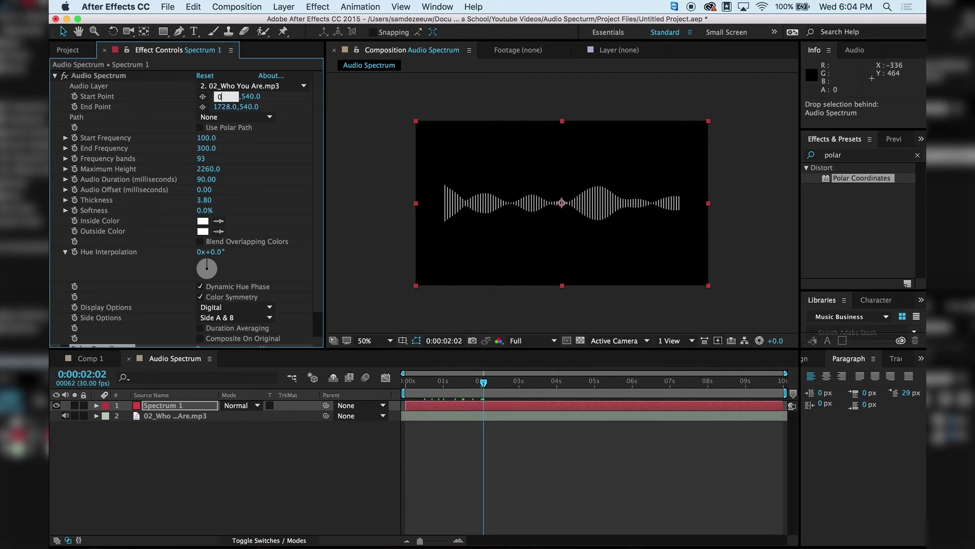
pyautogui.press('Return')
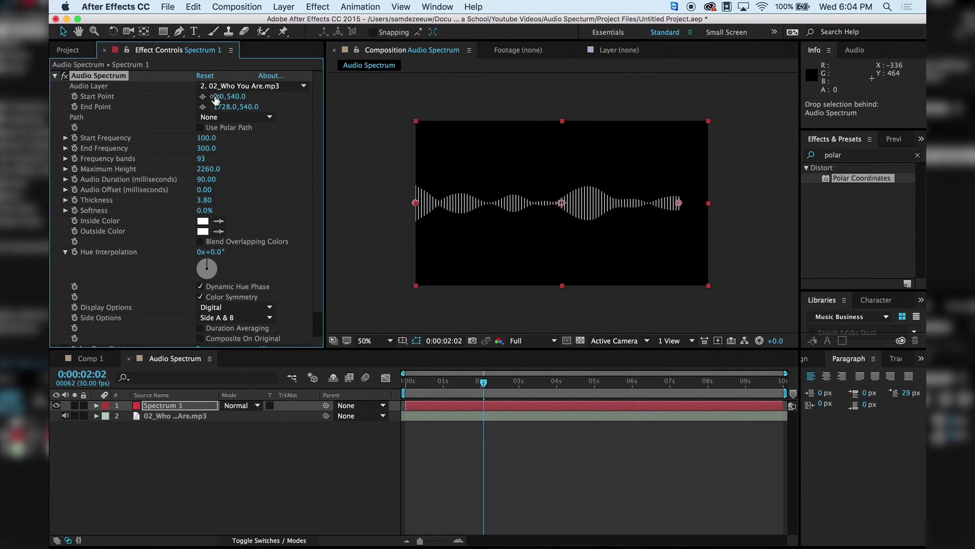
pyautogui.click(220, 108)
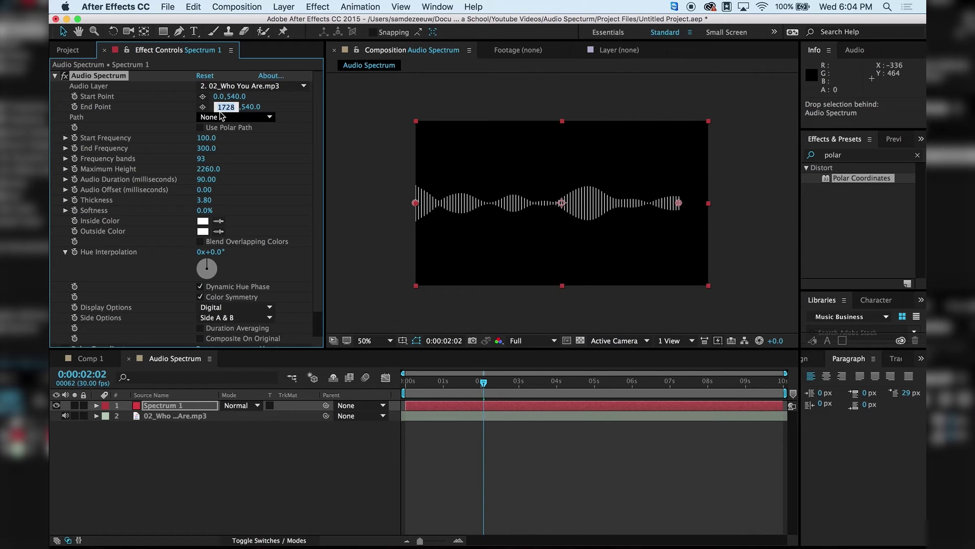
pyautogui.write('1920')
pyautogui.press('Return')
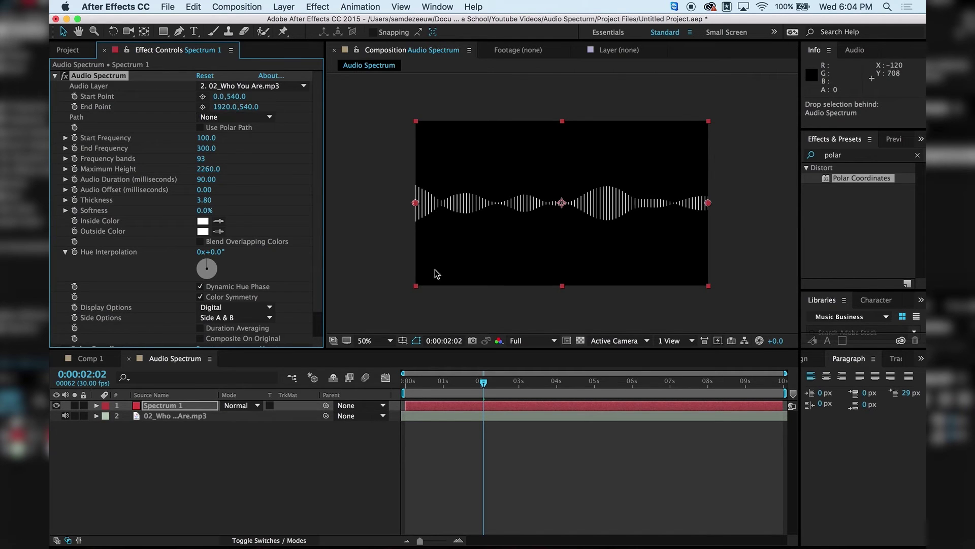
# - Turn Polar Coordinates back on so the spectrum curls into a ring
pyautogui.scroll(-2, 265, 233)
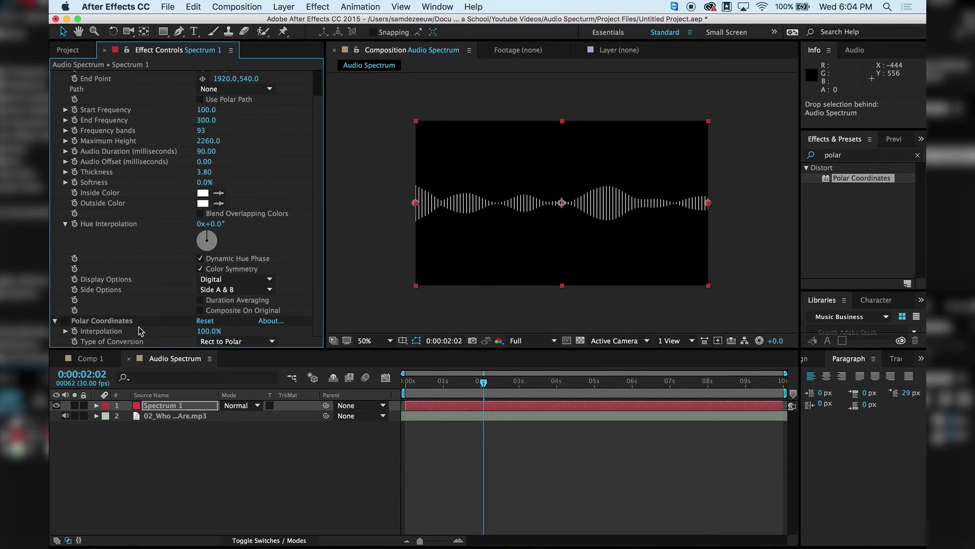
pyautogui.click(64, 321)
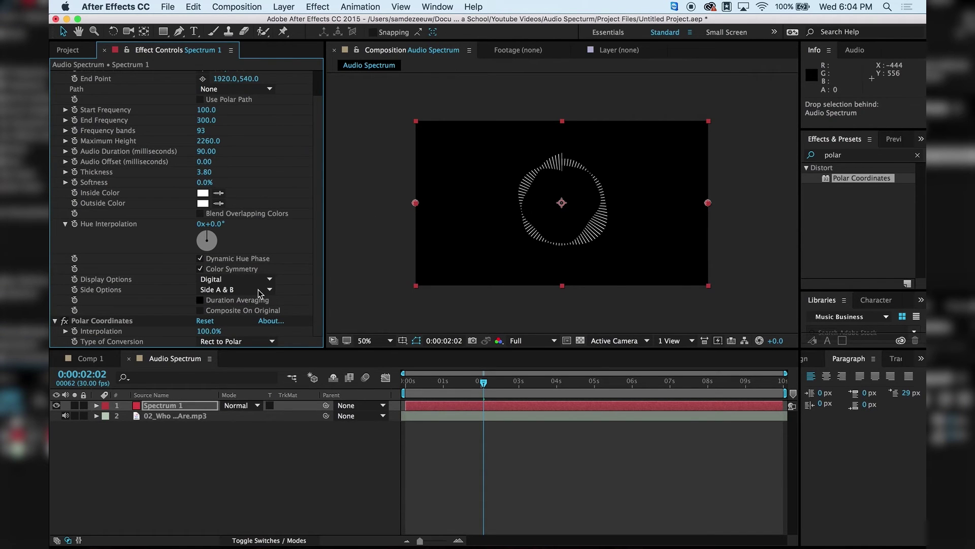
pyautogui.click(583, 178)
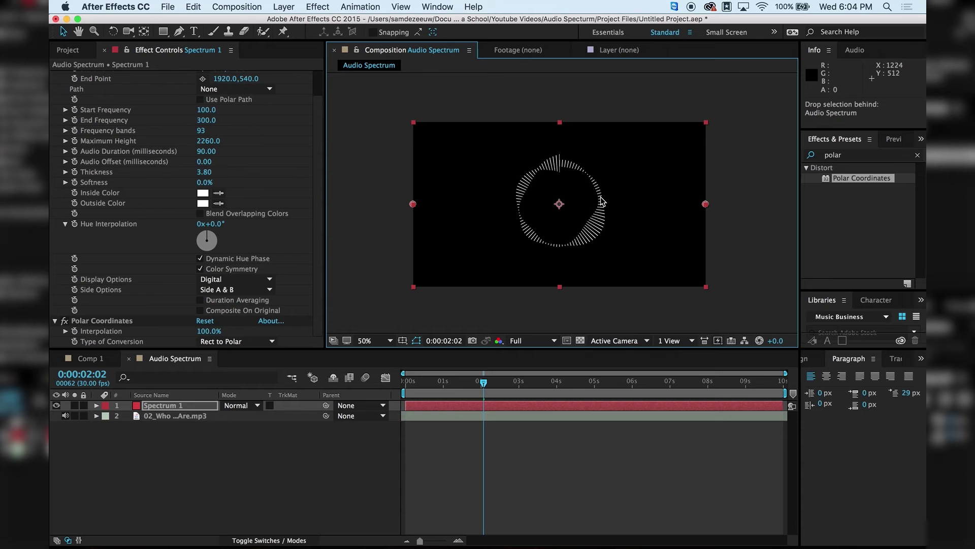
# - Set Side Options to Side B, scrub to preview the ring, then view Comp 1
pyautogui.click(231, 289)
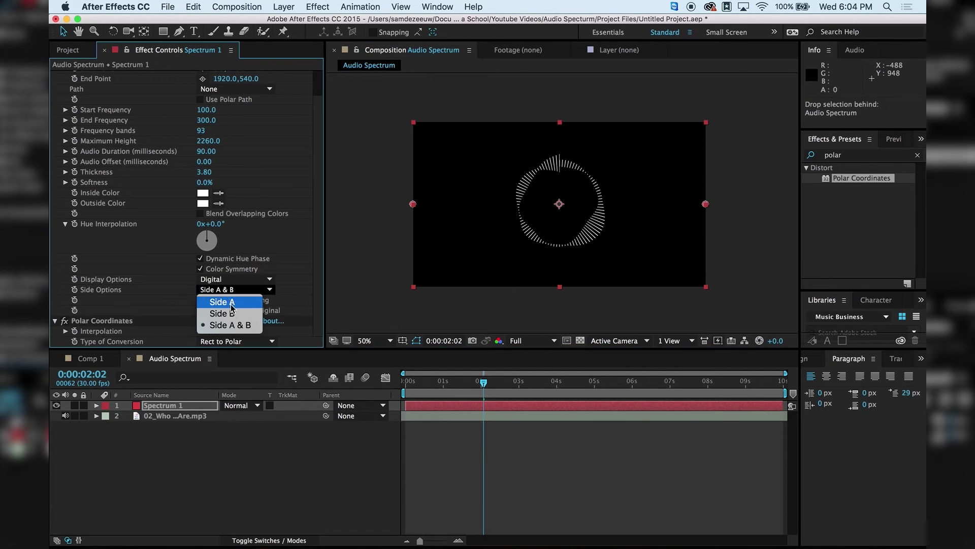
pyautogui.click(236, 314)
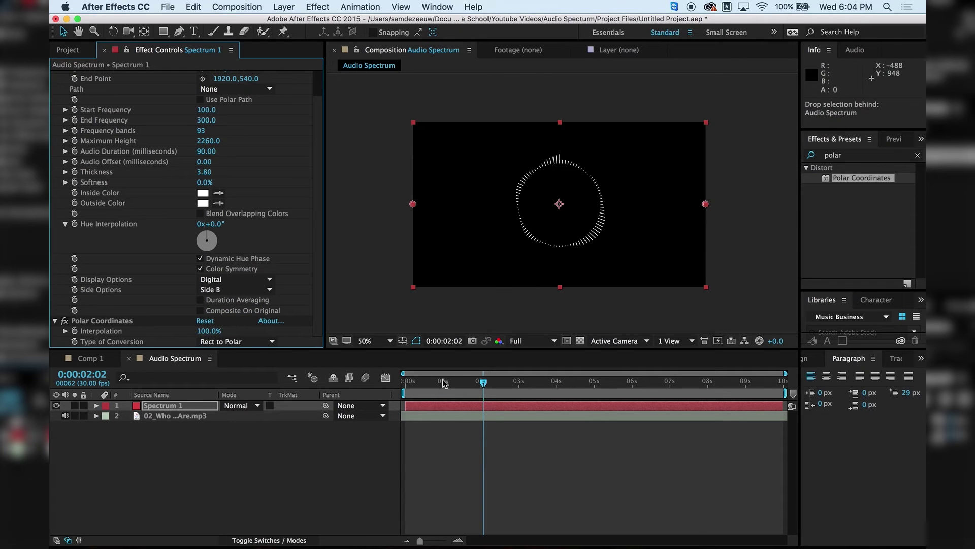
pyautogui.moveTo(443, 382); pyautogui.dragTo(375, 369)
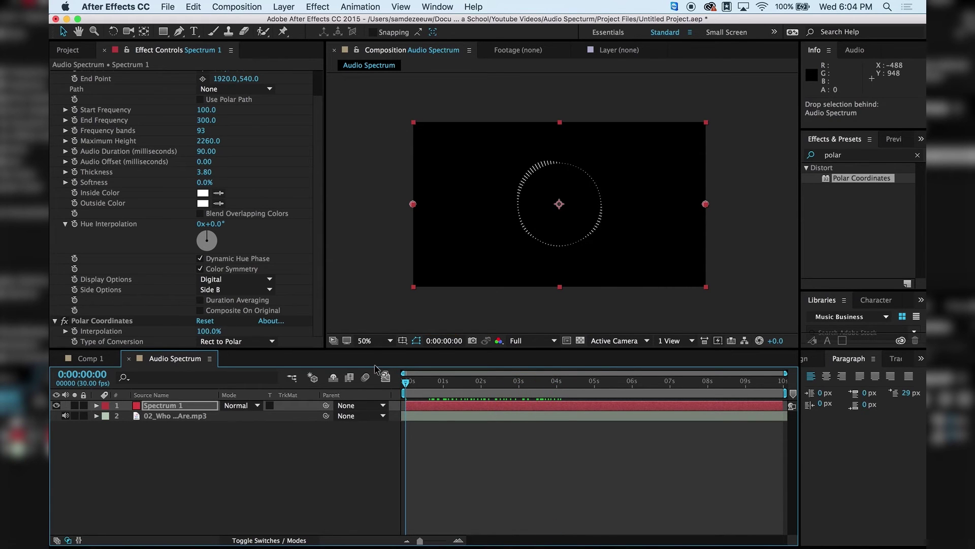
pyautogui.click(87, 358)
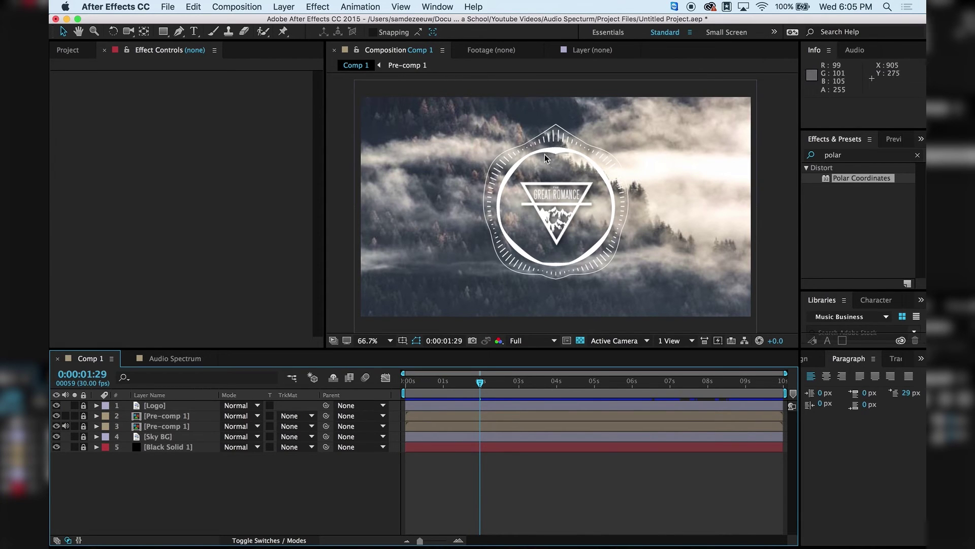
# - In the Audio Spectrum comp, duplicate Spectrum 1 and name the copy Spectrum 2
pyautogui.click(180, 358)
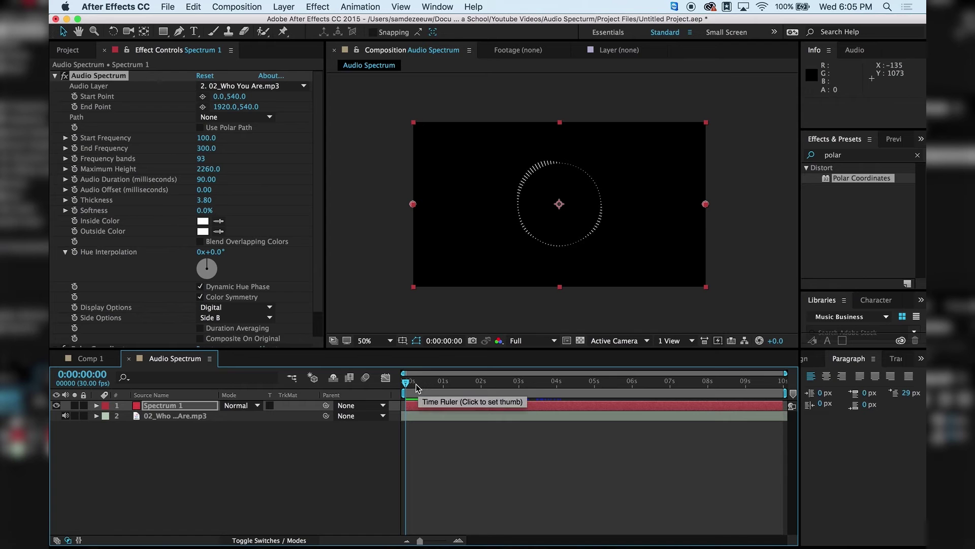
pyautogui.click(161, 405)
pyautogui.press('super+d')
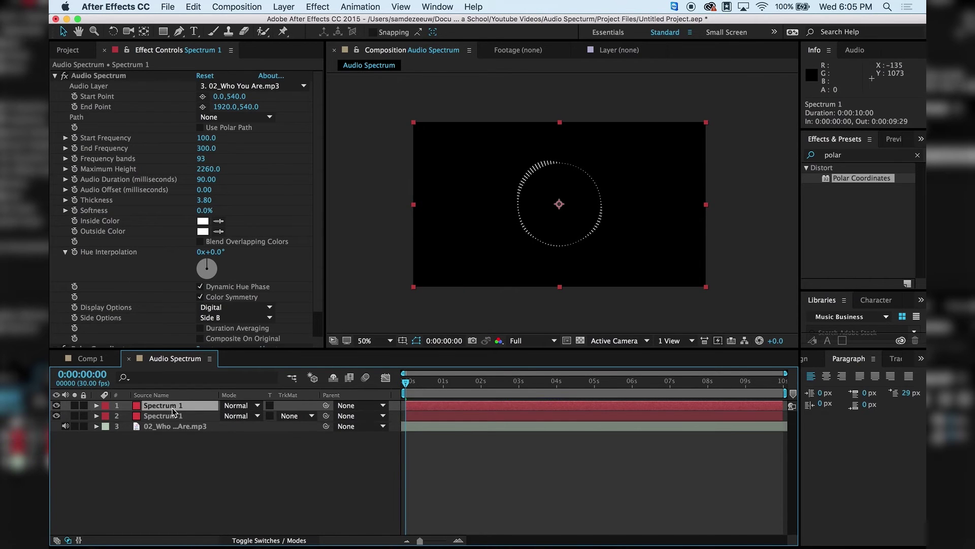
pyautogui.press('Return')
pyautogui.write('Spe')
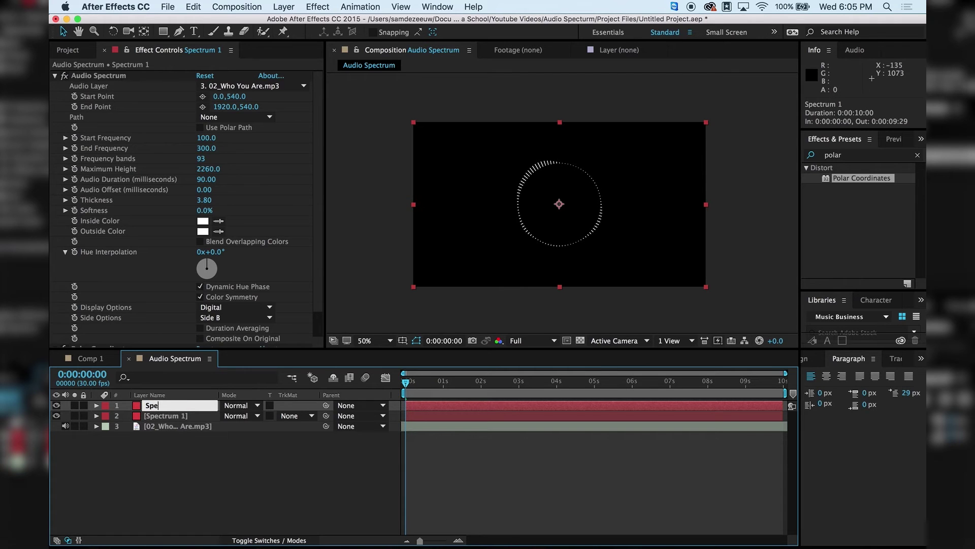
pyautogui.press('Return')
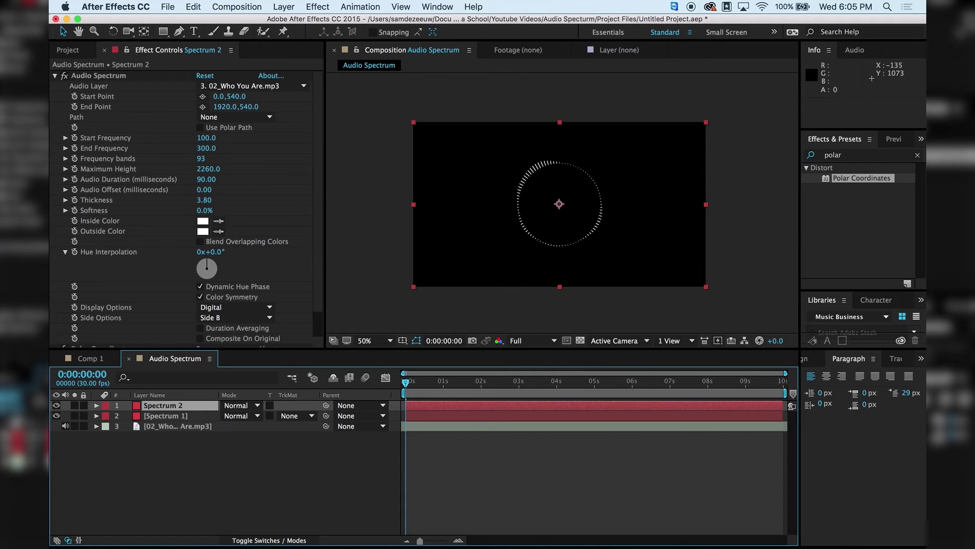
# - With Spectrum 1 hidden, set Spectrum 2's Display Options to Analog lines, then show Spectrum 1 again
pyautogui.click(57, 416)
pyautogui.scroll(-2, 296, 230)
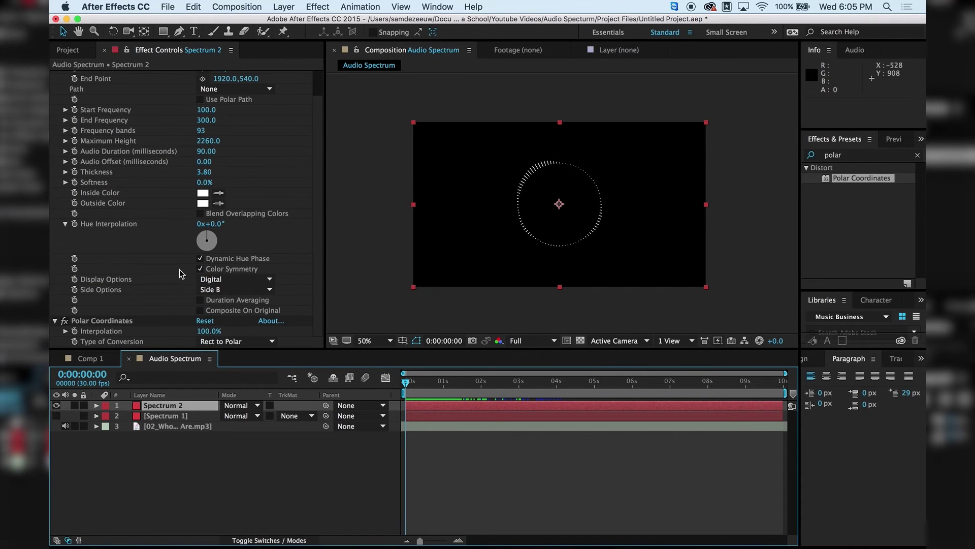
pyautogui.click(226, 280)
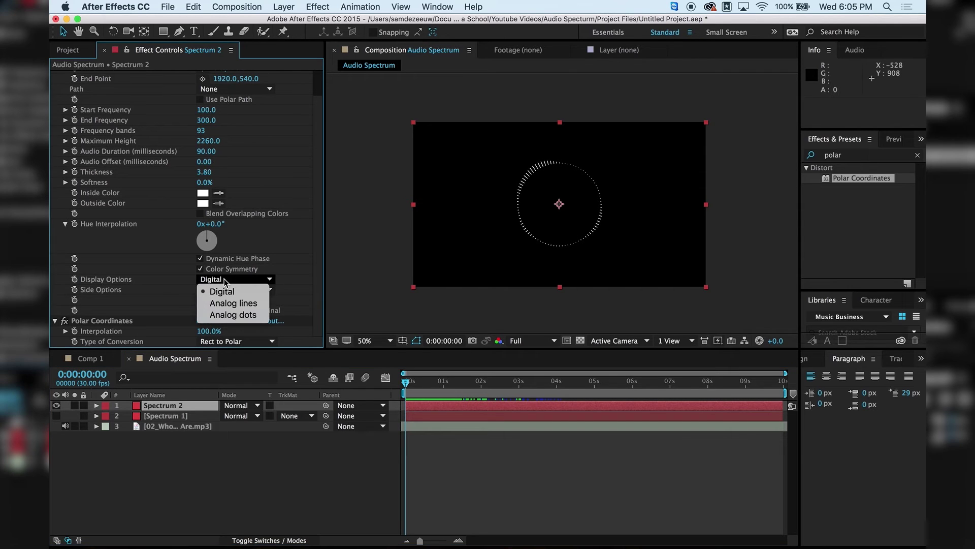
pyautogui.click(246, 304)
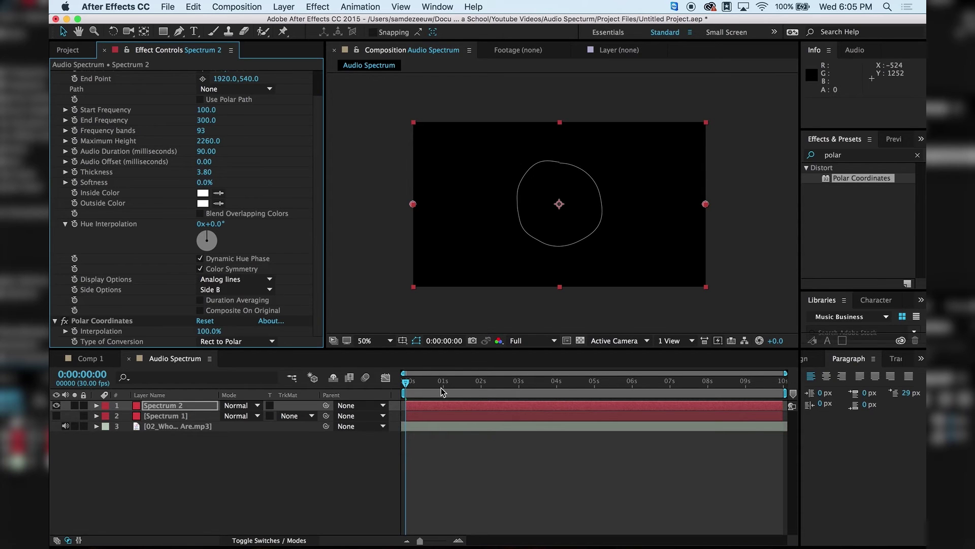
pyautogui.moveTo(445, 382); pyautogui.dragTo(544, 376)
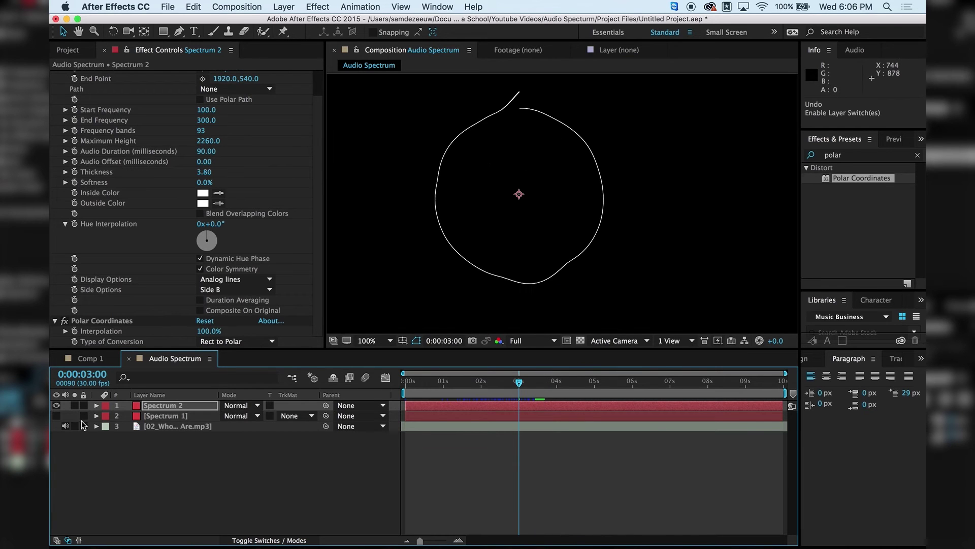
pyautogui.click(57, 416)
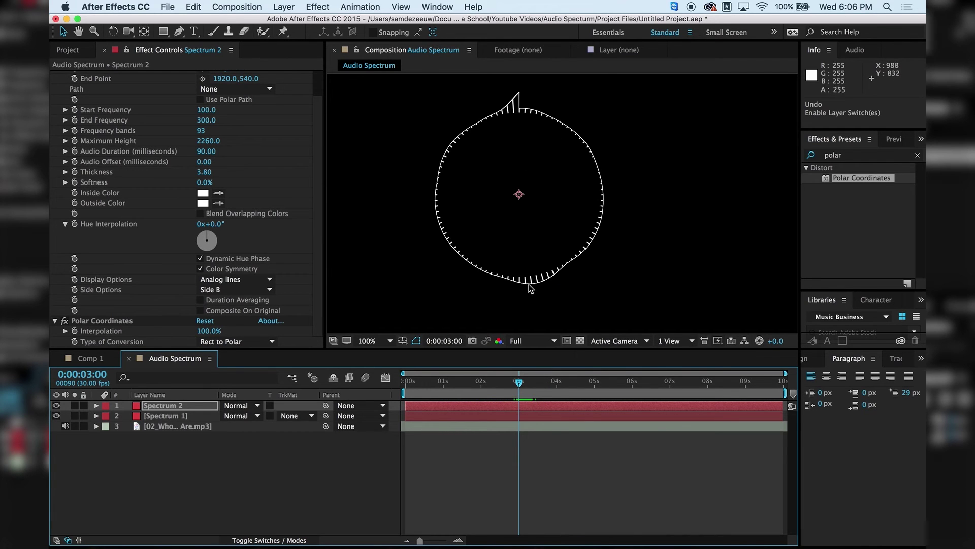
pyautogui.scroll(1, 562, 204)
pyautogui.moveTo(592, 294); pyautogui.dragTo(599, 203)
pyautogui.press('v')
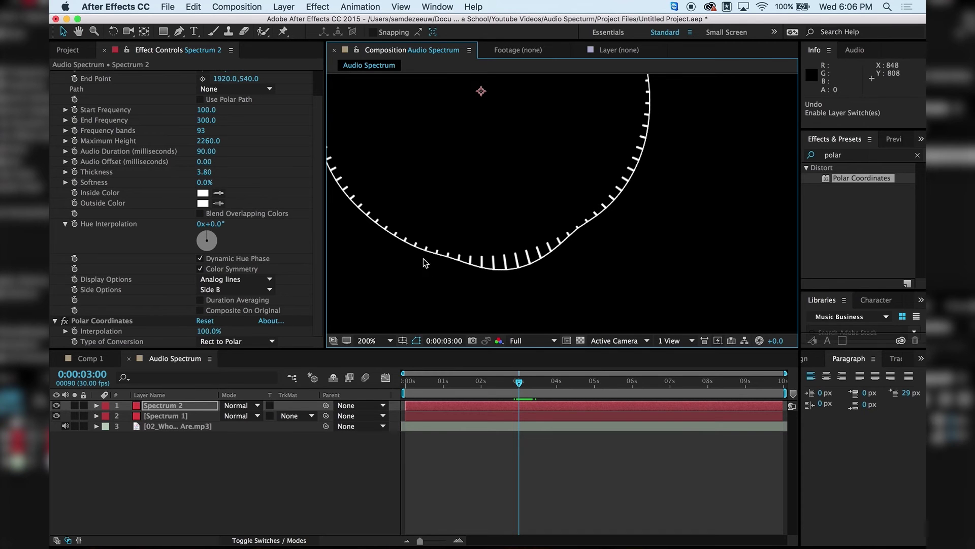
# - Set Spectrum 2's Start Point and End Point heights to 590
pyautogui.scroll(2, 259, 166)
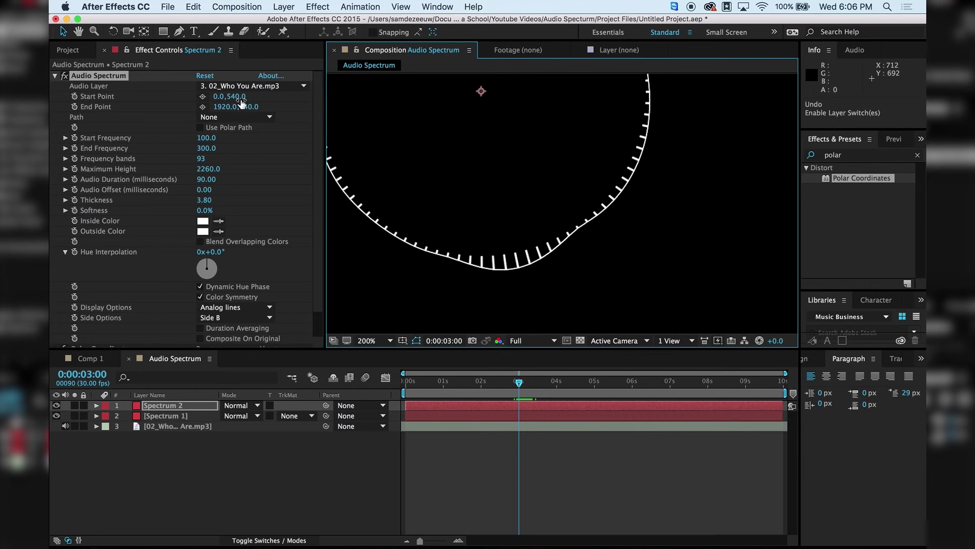
pyautogui.moveTo(238, 102); pyautogui.dragTo(269, 96)
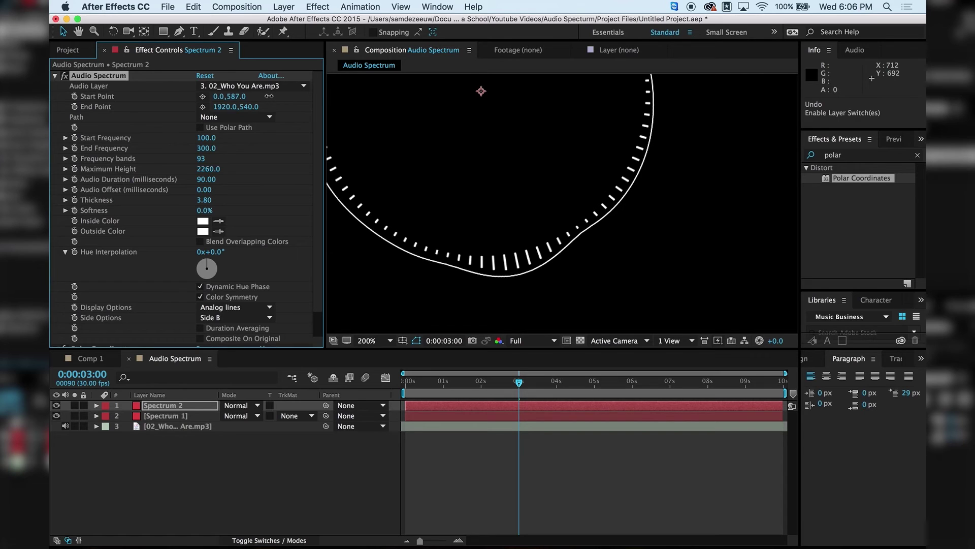
pyautogui.click(246, 97)
pyautogui.write('590')
pyautogui.click(251, 106)
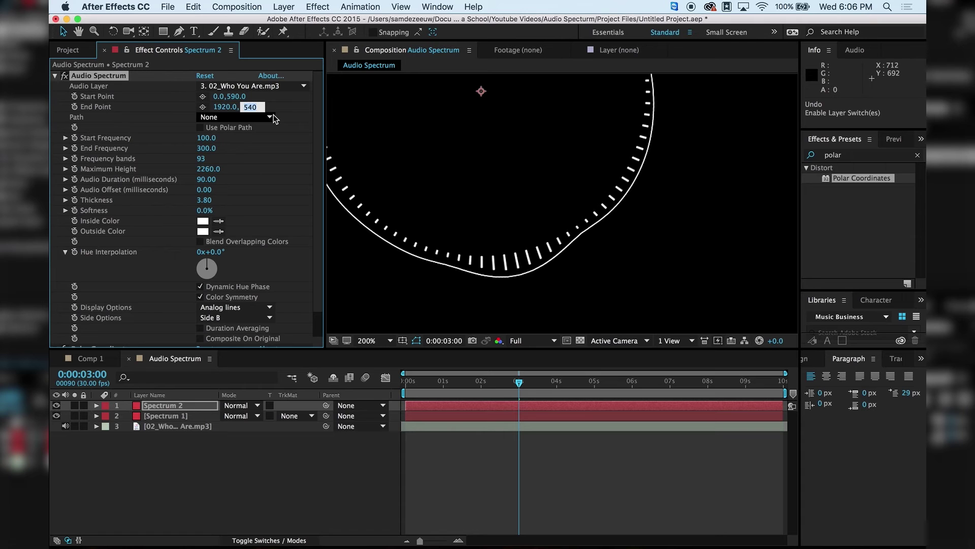
pyautogui.write('590')
pyautogui.press('Return')
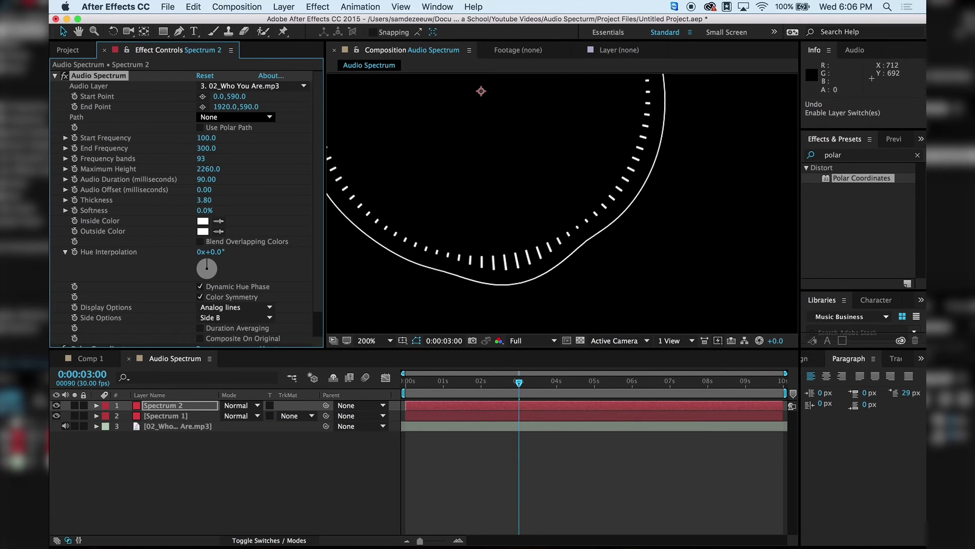
# - Zoom out and play a preview of the ring with endpoints at 590
pyautogui.press(',')
pyautogui.scroll(2, 563, 203)
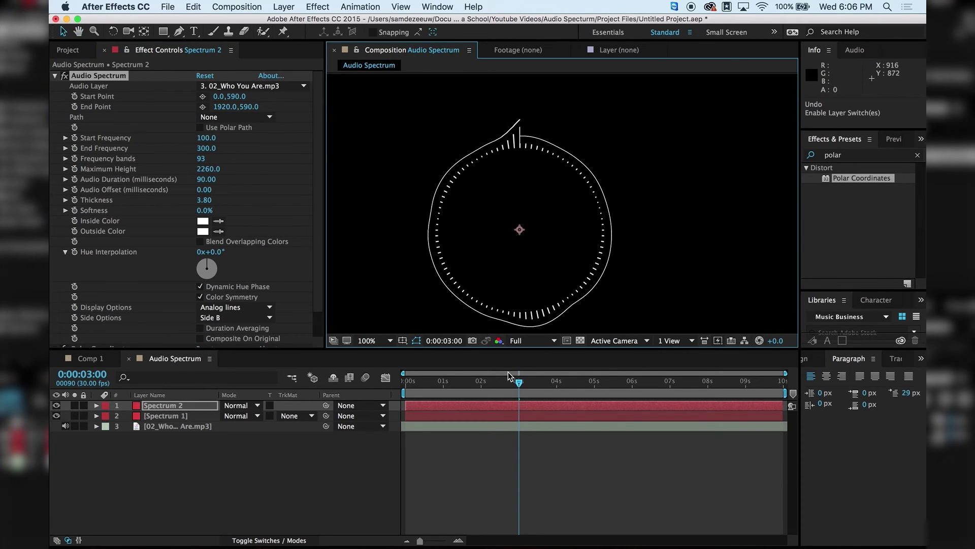
pyautogui.moveTo(508, 379); pyautogui.dragTo(457, 386)
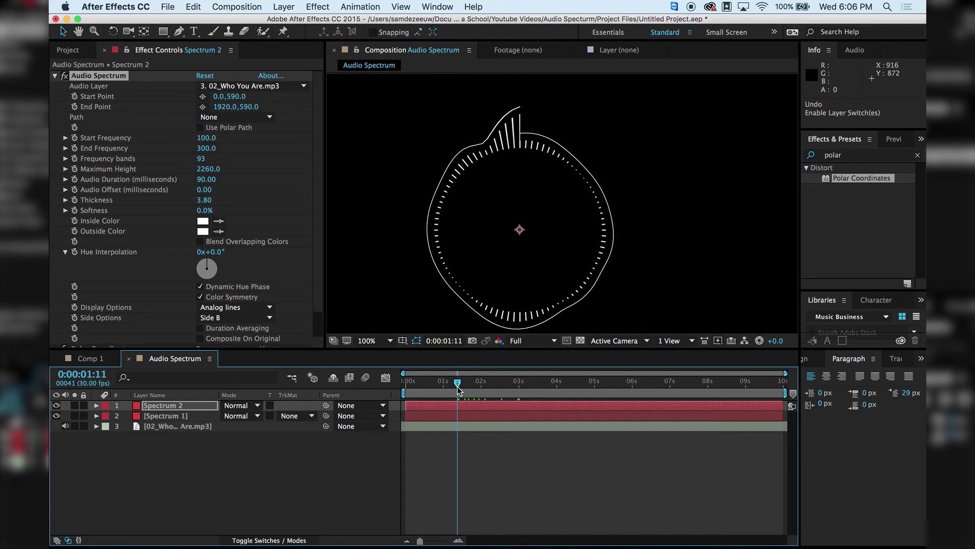
pyautogui.press('space')
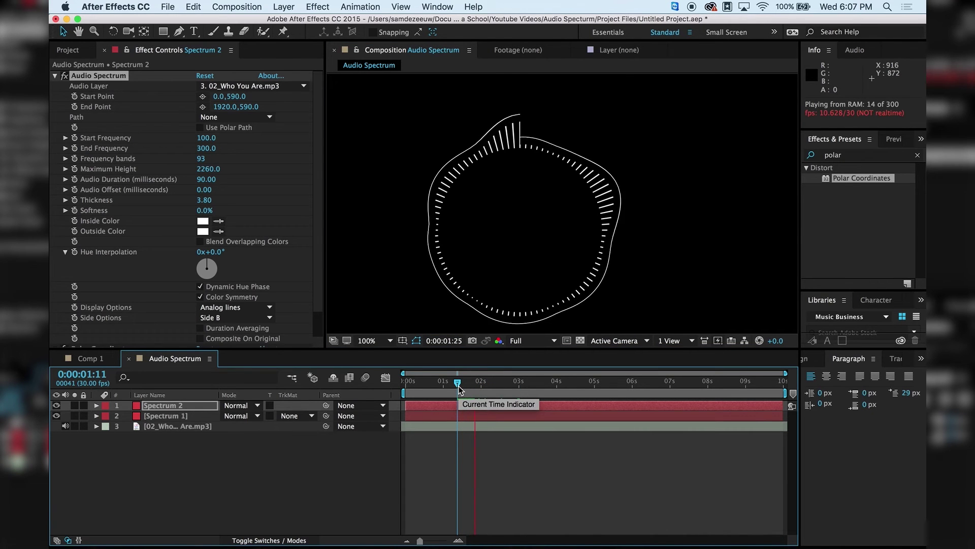
pyautogui.press('space')
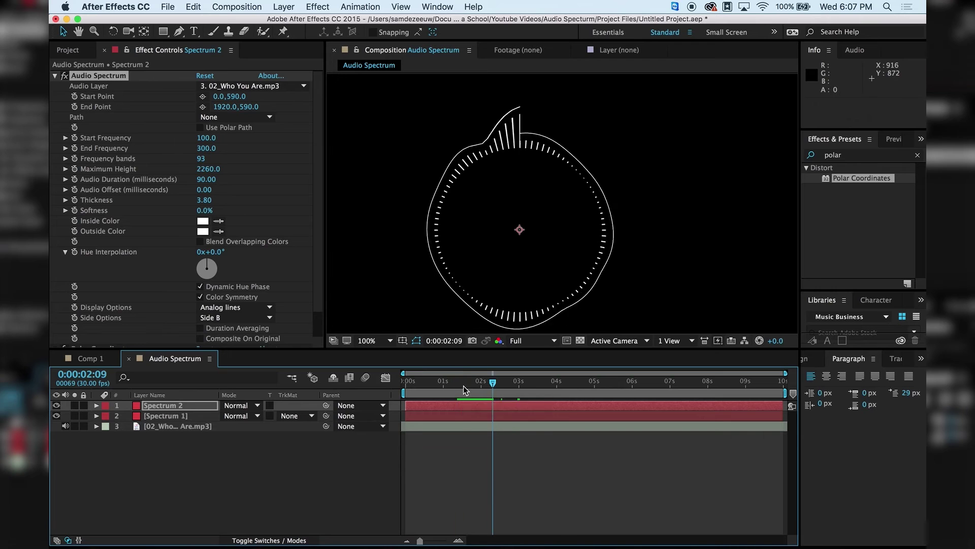
pyautogui.moveTo(463, 390)
pyautogui.mouseDown()
pyautogui.moveTo(456, 382)
pyautogui.moveTo(468, 382)
pyautogui.mouseUp()
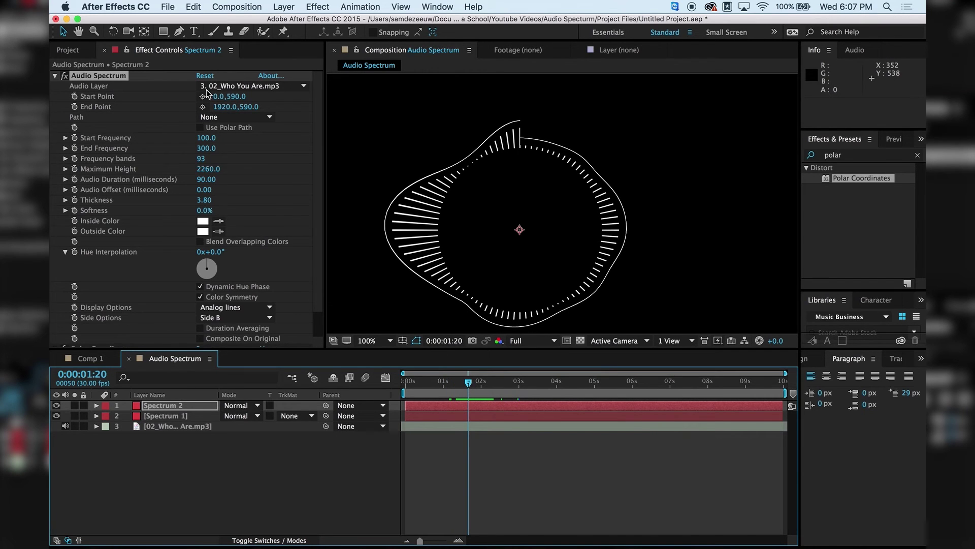
# - Lower both Start Point and End Point heights to 580 and check the ring
pyautogui.click(234, 96)
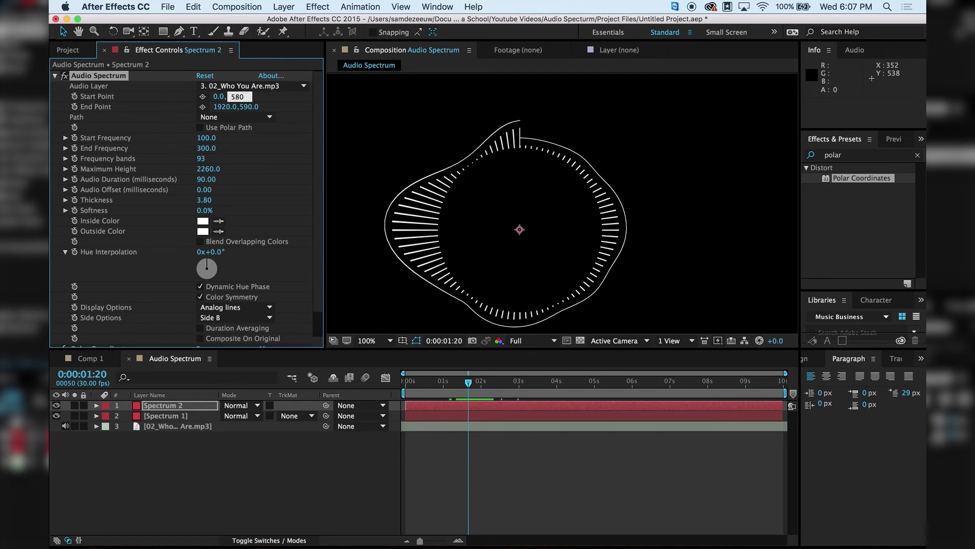
pyautogui.press('Tab')
pyautogui.press('Tab')
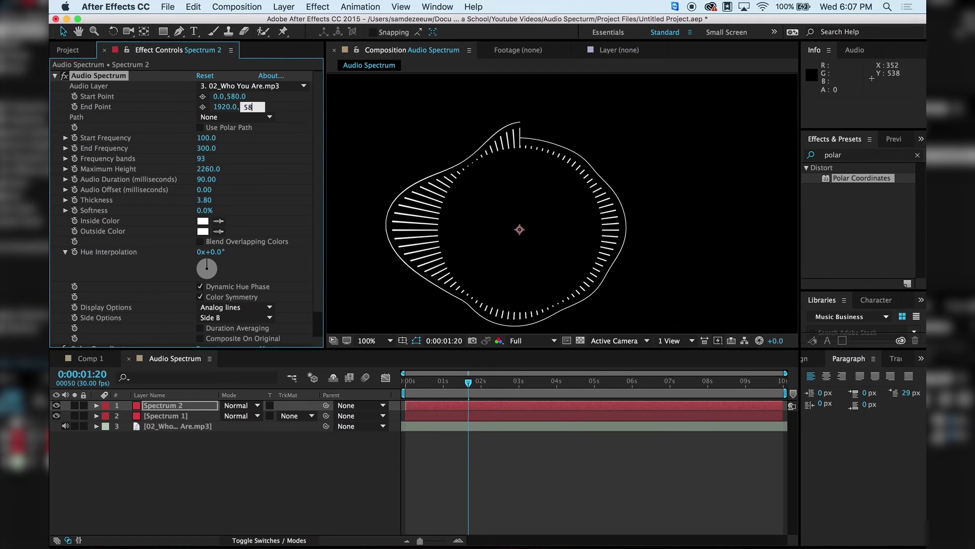
pyautogui.write('580')
pyautogui.press('Return')
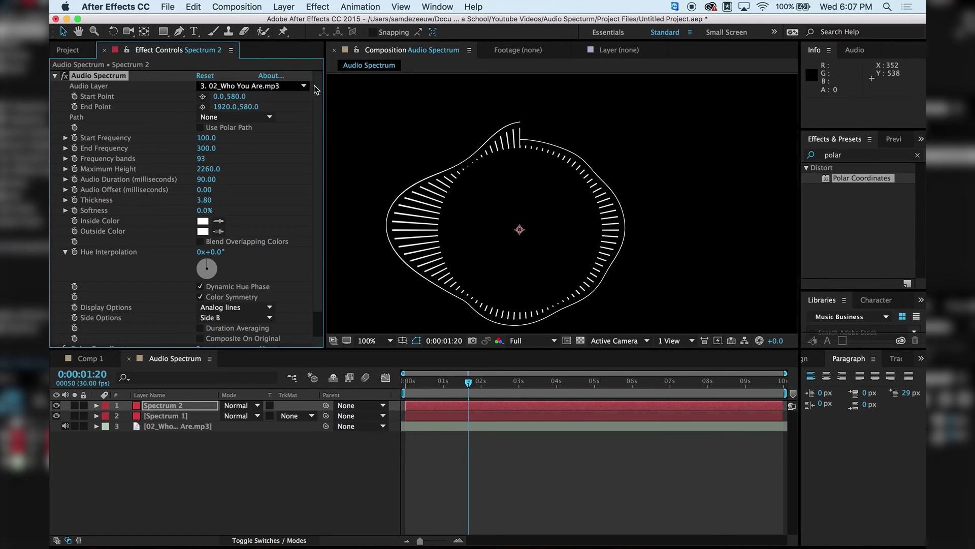
pyautogui.click(484, 382)
pyautogui.moveTo(483, 382); pyautogui.dragTo(487, 382)
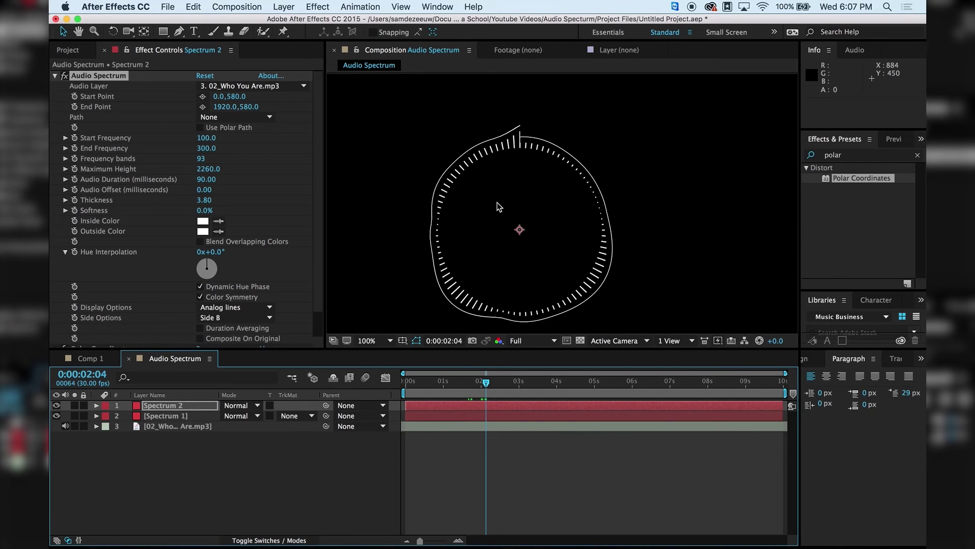
pyautogui.moveTo(497, 202); pyautogui.dragTo(500, 193)
pyautogui.press('v')
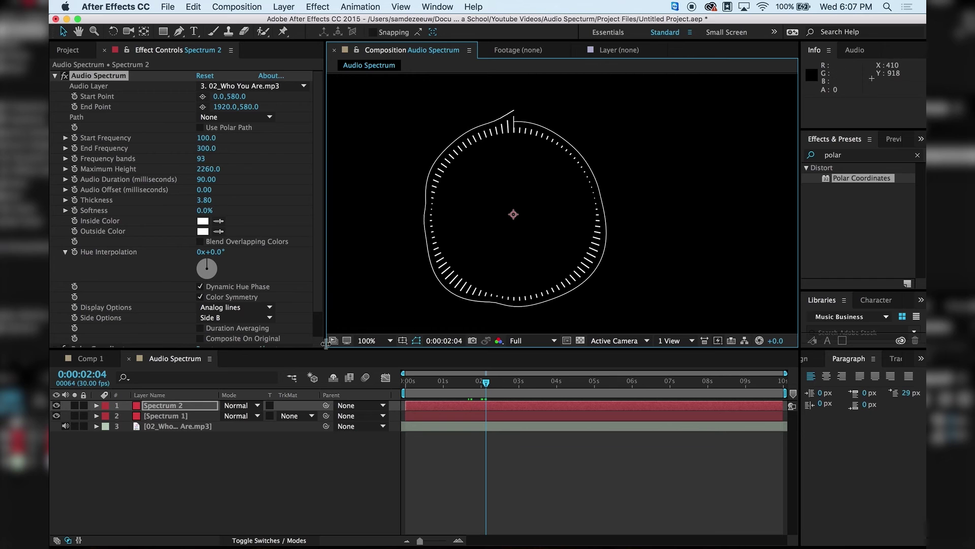
# - Duplicate Spectrum 2 into Spectrum 3 and hide the two lower spectrum layers
pyautogui.click(196, 406)
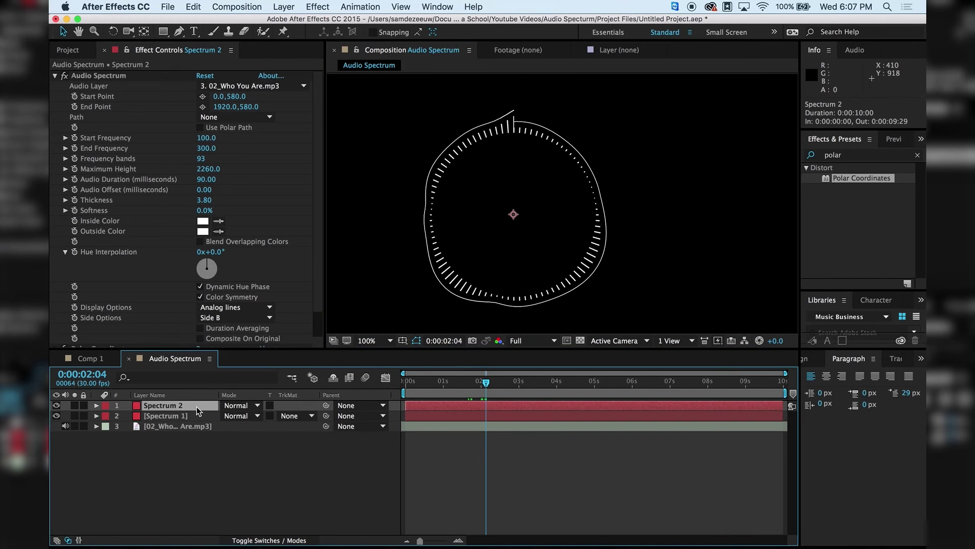
pyautogui.press('super+d')
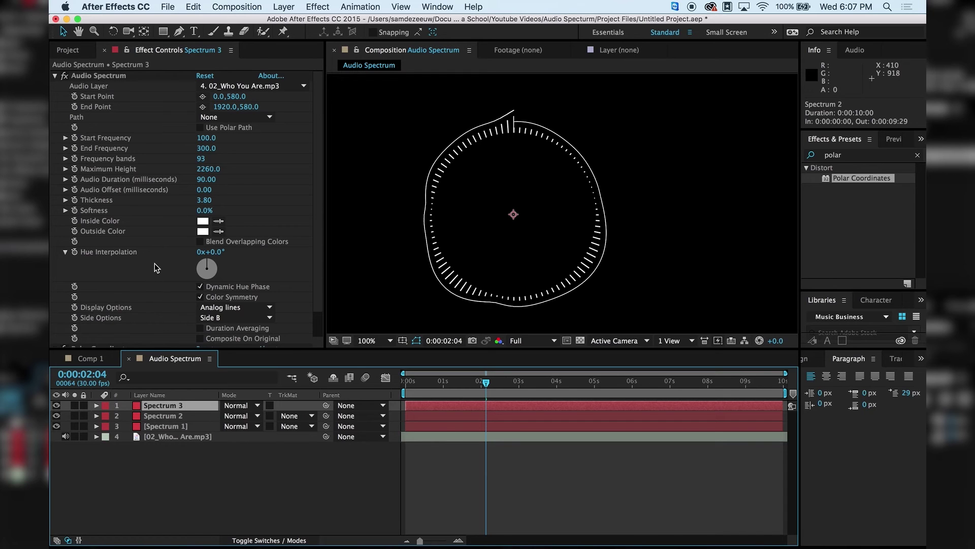
pyautogui.scroll(-2, 151, 248)
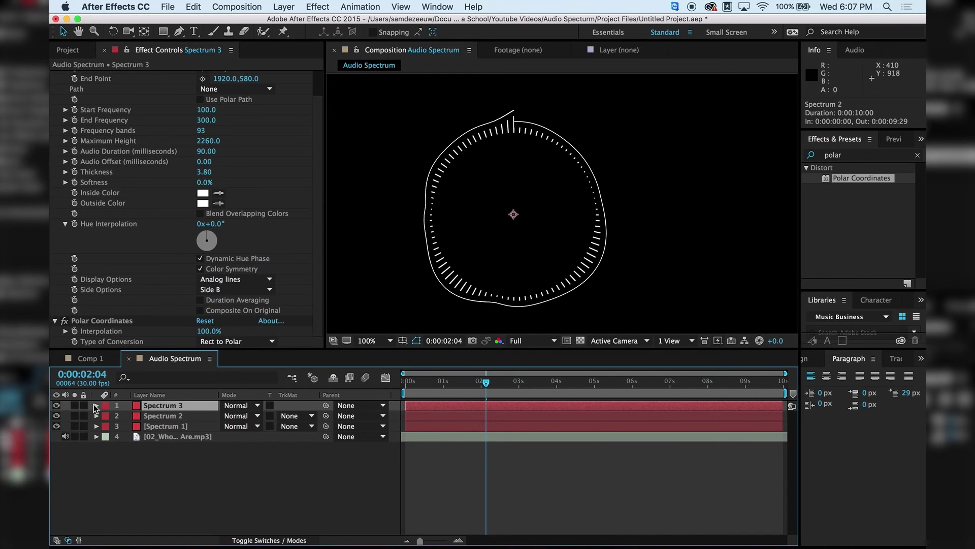
pyautogui.moveTo(56, 416); pyautogui.dragTo(57, 426)
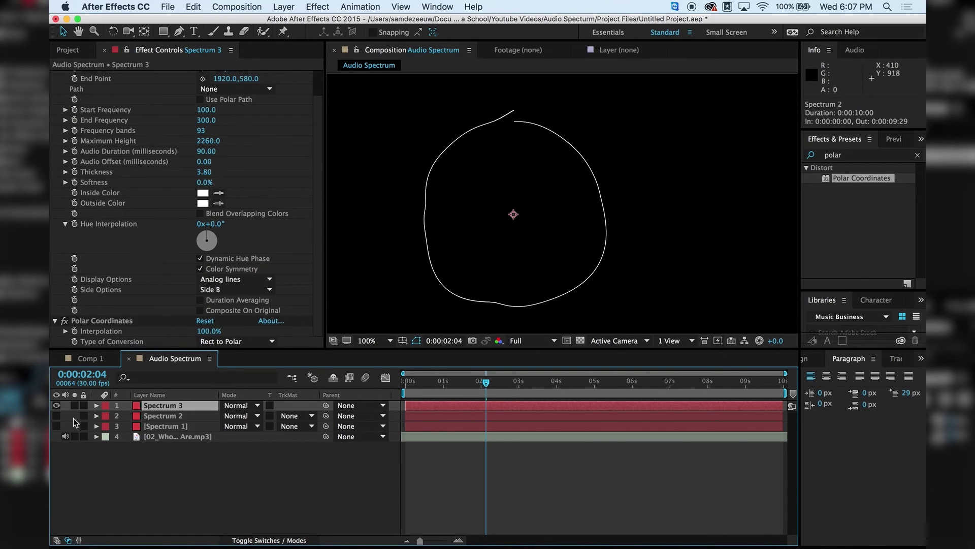
# - Set Spectrum 3's Side Options to Side A and Display Options to Digital
pyautogui.click(226, 290)
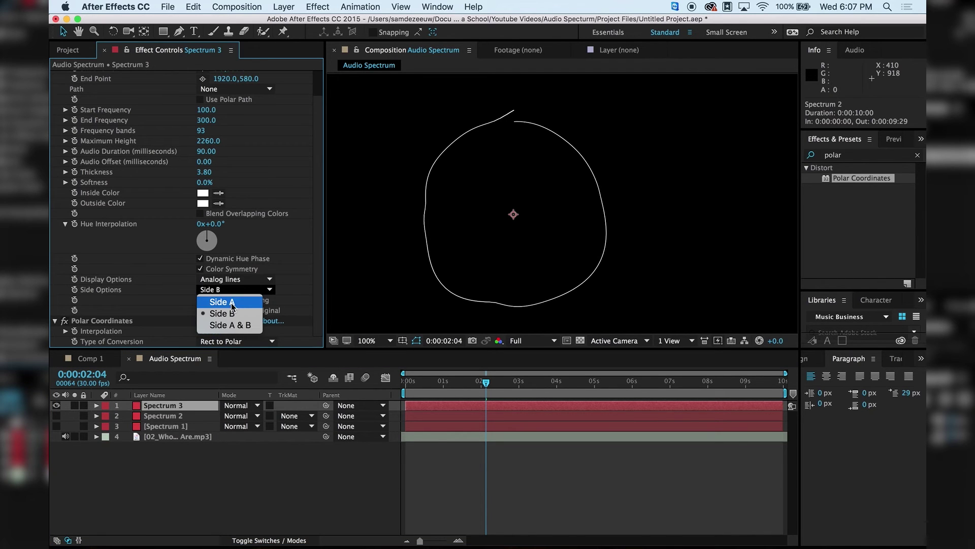
pyautogui.click(231, 303)
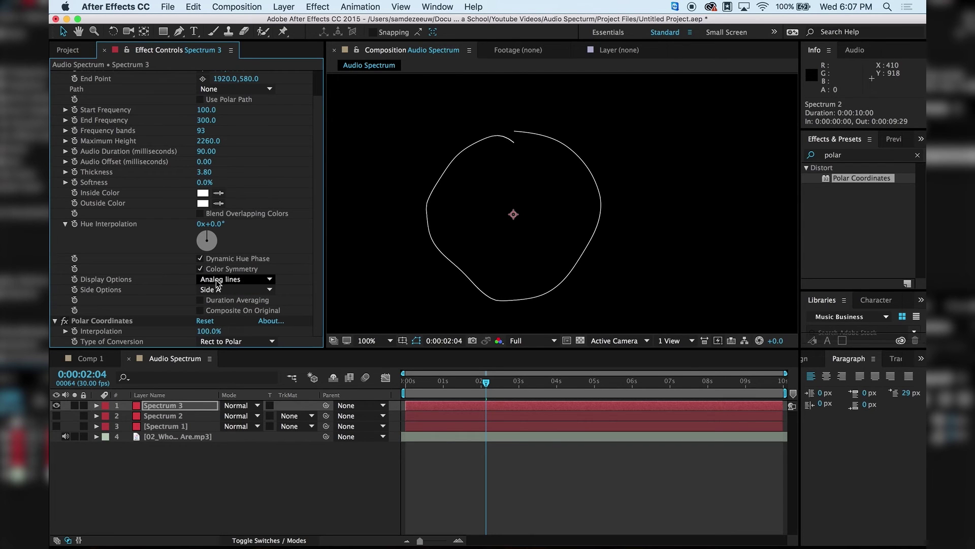
pyautogui.click(226, 280)
pyautogui.press('Escape')
pyautogui.click(226, 280)
pyautogui.click(224, 269)
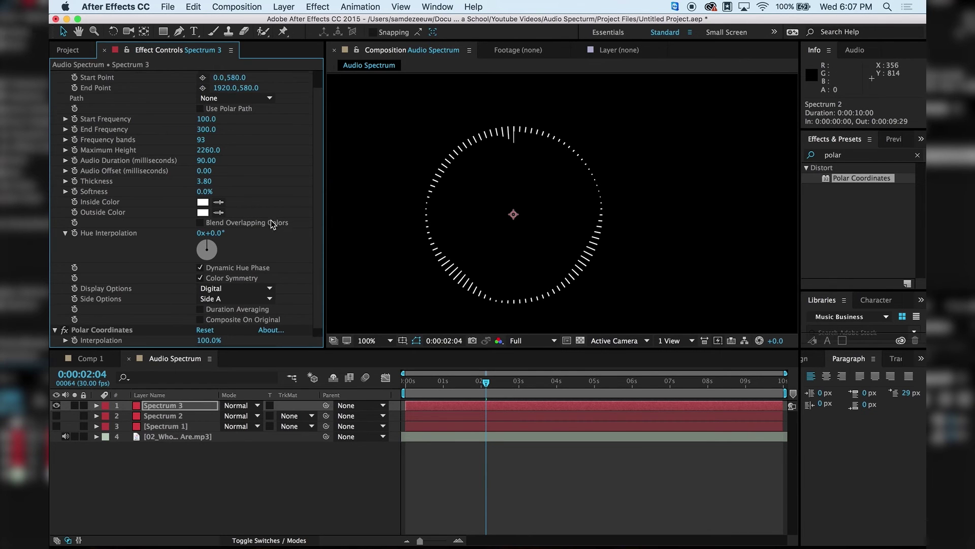
pyautogui.scroll(3, 265, 206)
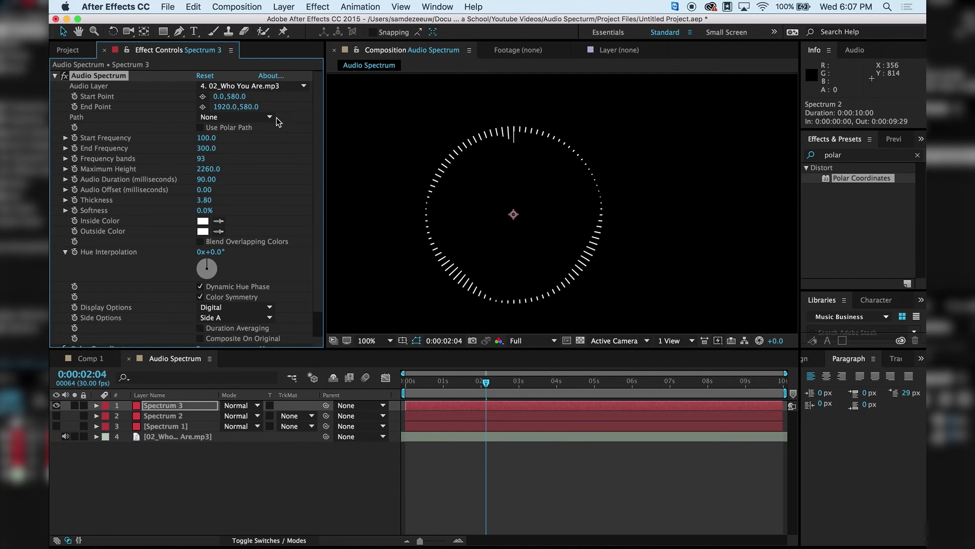
# - Set Spectrum 3's Start Point and End Point heights to 510
pyautogui.click(238, 97)
pyautogui.press('Tab')
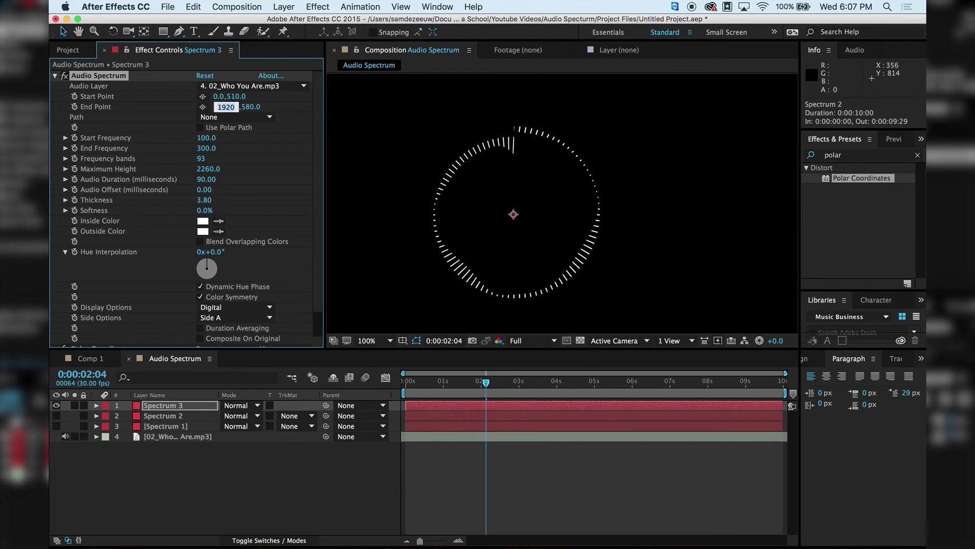
pyautogui.press('Tab')
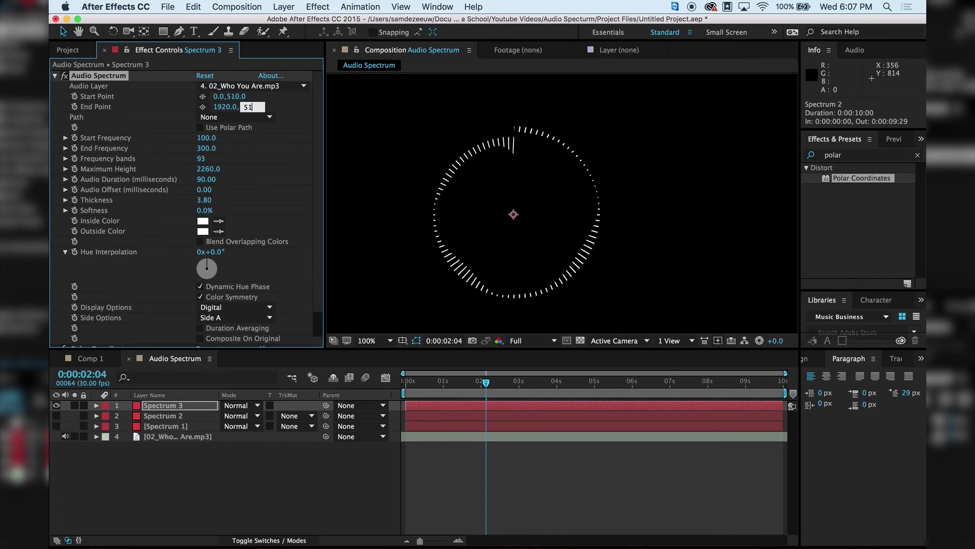
pyautogui.click(271, 136)
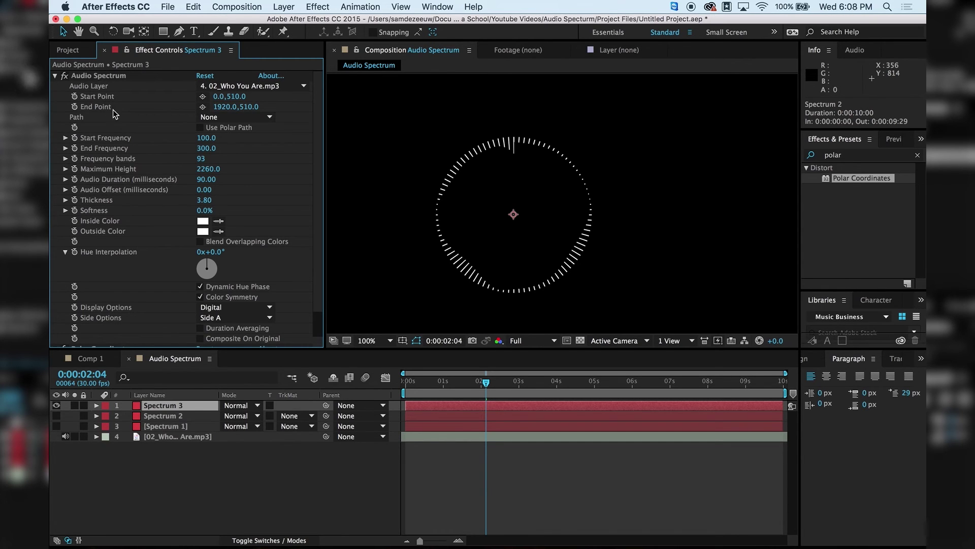
# - Show Spectrum 2 and Spectrum 1 again, and change both endpoint heights to 500
pyautogui.moveTo(55, 416); pyautogui.dragTo(56, 426)
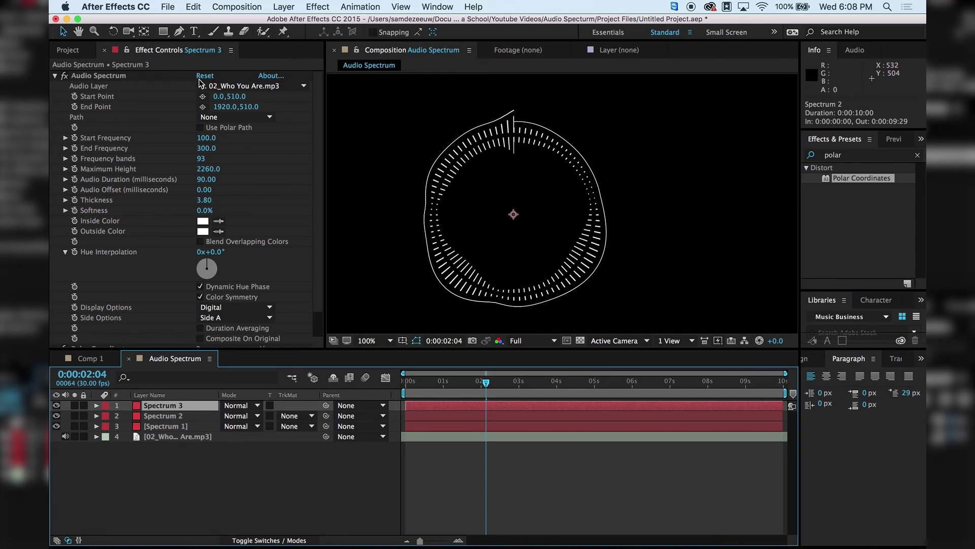
pyautogui.click(238, 97)
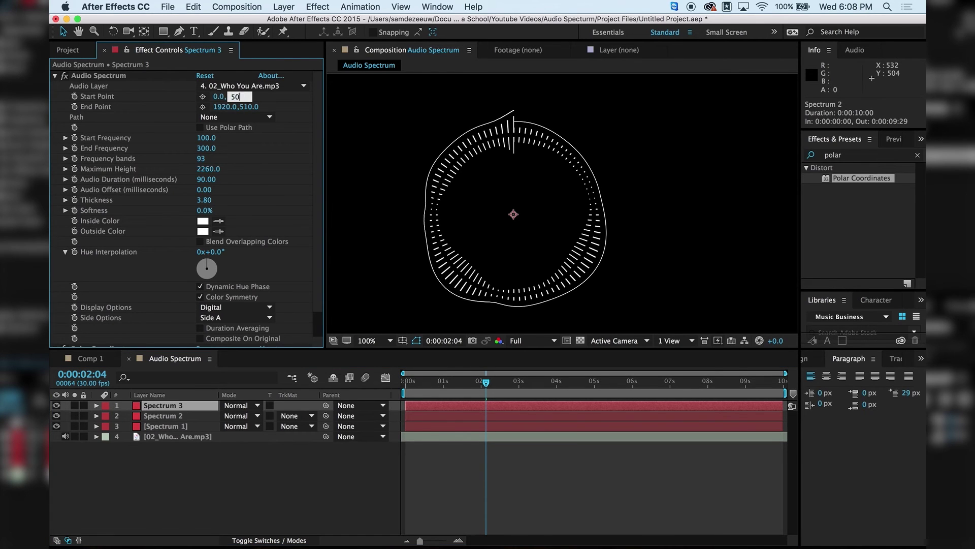
pyautogui.write('500')
pyautogui.press('Return')
pyautogui.click(250, 106)
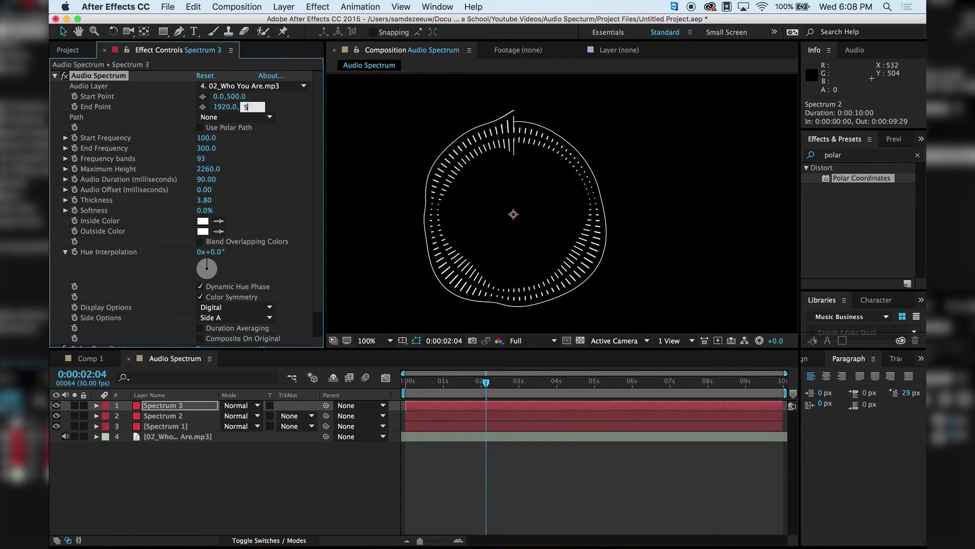
pyautogui.press('Return')
# - Raise Spectrum 3's Frequency bands and set Thickness to 11.50, then zoom in on the band
pyautogui.scroll(-2, 265, 211)
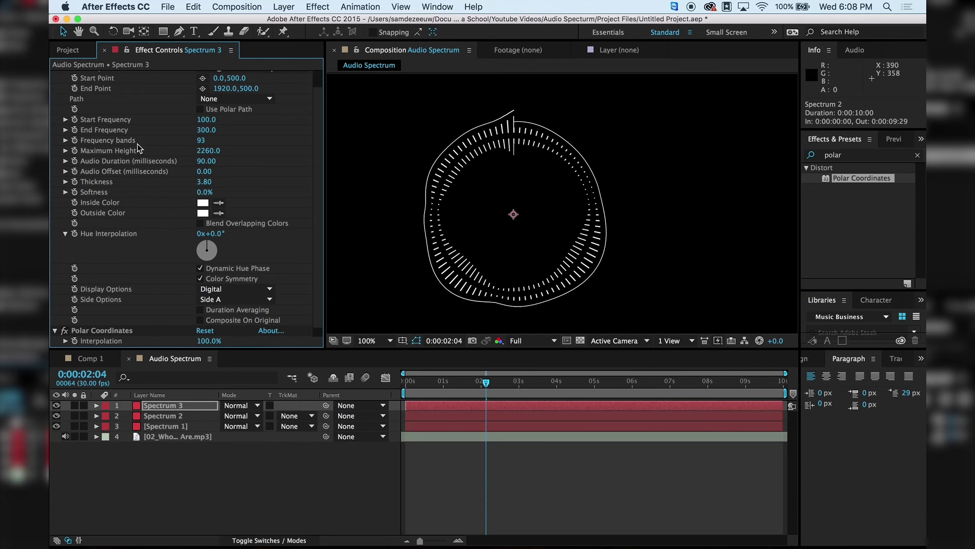
pyautogui.moveTo(206, 142); pyautogui.dragTo(279, 145)
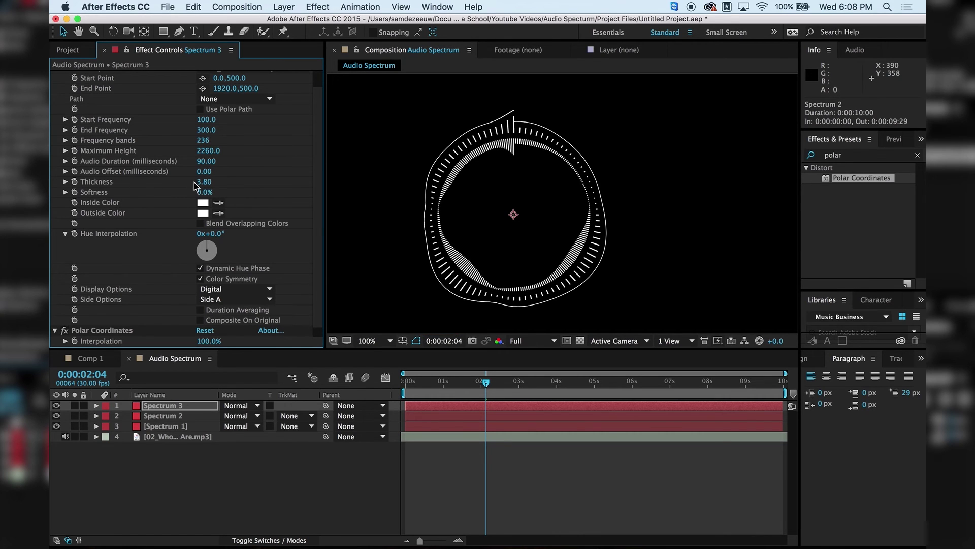
pyautogui.moveTo(206, 184); pyautogui.dragTo(241, 177)
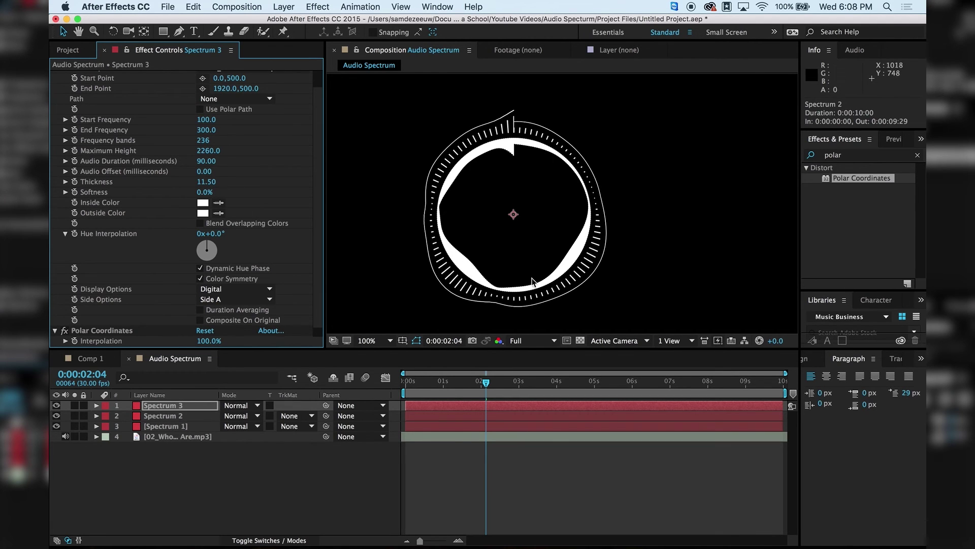
pyautogui.press('.')
pyautogui.press('.')
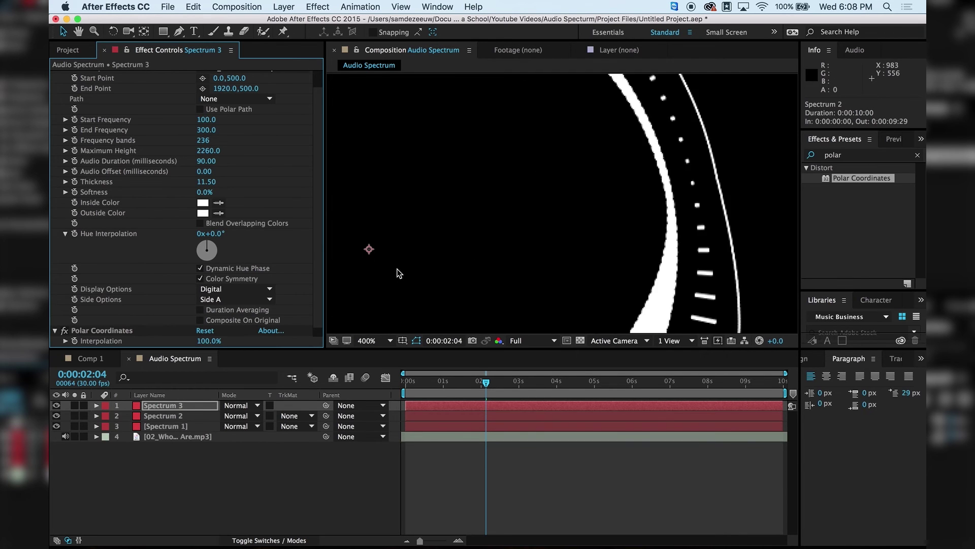
pyautogui.scroll(-2, 400, 273)
pyautogui.scroll(3, 402, 251)
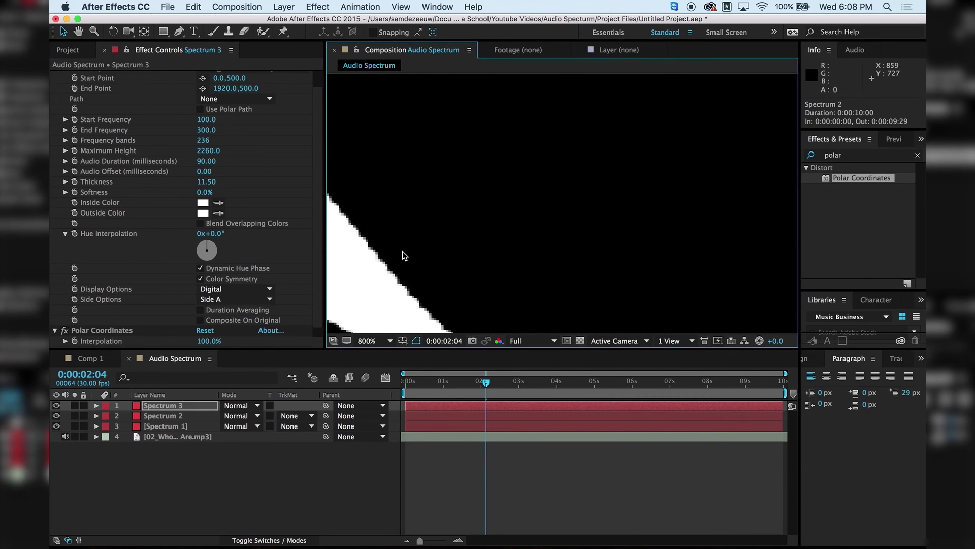
pyautogui.moveTo(402, 251); pyautogui.dragTo(529, 210)
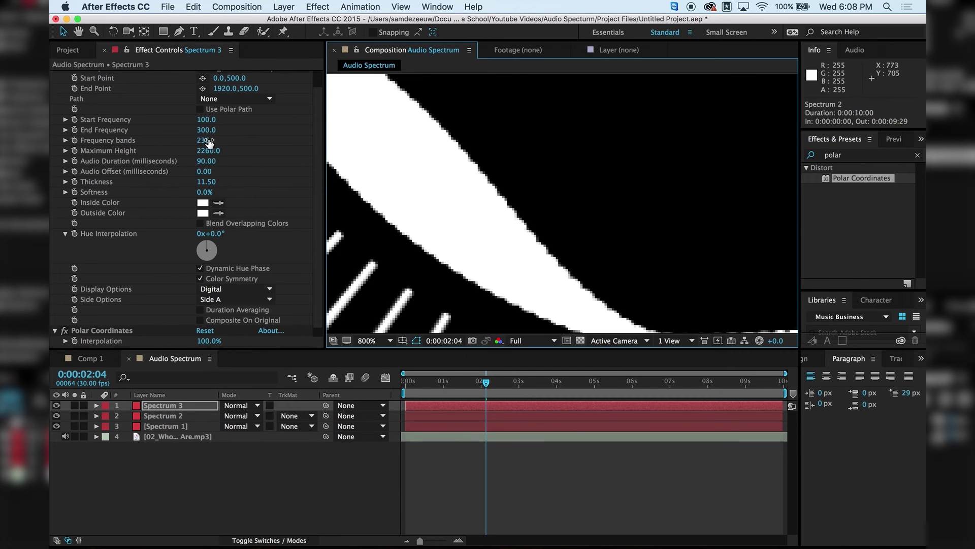
# - Increase Frequency bands further to 342 and recentre the whole ring in view
pyautogui.moveTo(209, 143); pyautogui.dragTo(271, 146)
pyautogui.scroll(-3, 593, 201)
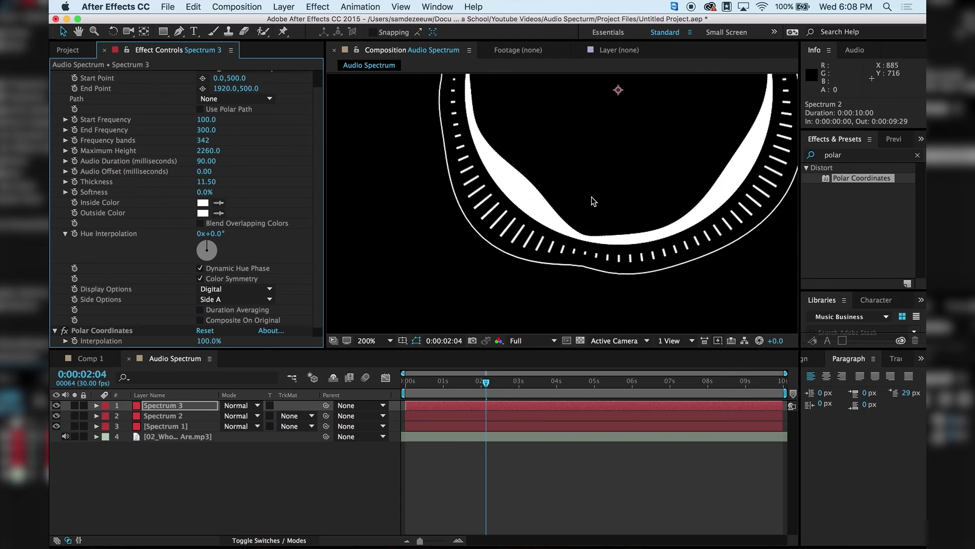
pyautogui.scroll(-1, 576, 264)
pyautogui.moveTo(577, 270); pyautogui.dragTo(550, 269)
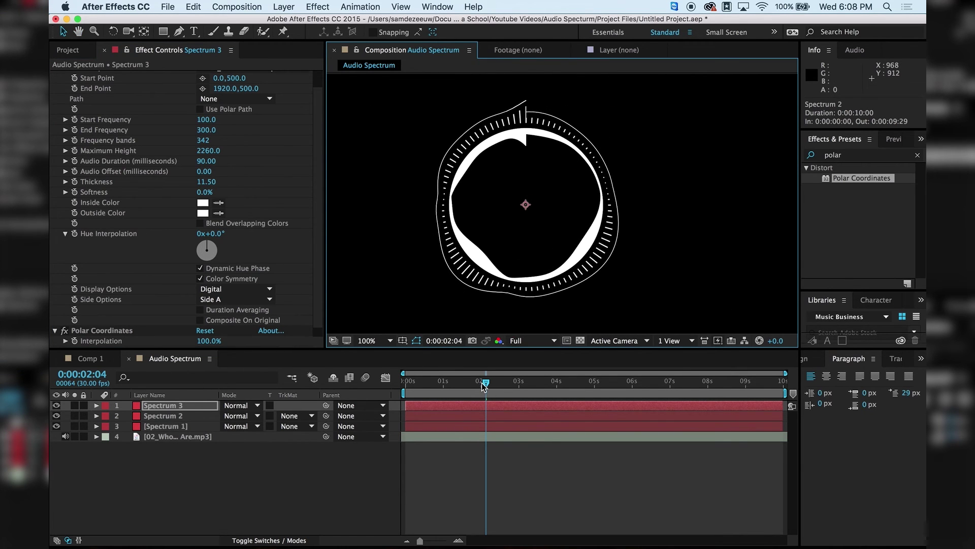
pyautogui.moveTo(484, 386); pyautogui.dragTo(455, 382)
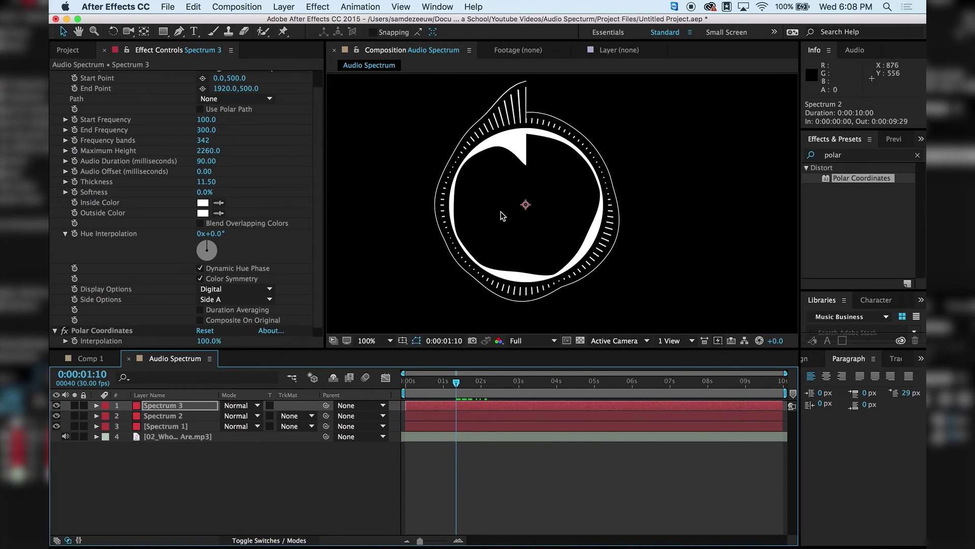
# - At 0:00:01:07, lower Spectrum 3's Maximum Height to 1280
pyautogui.click(447, 381)
pyautogui.moveTo(447, 381); pyautogui.dragTo(452, 381)
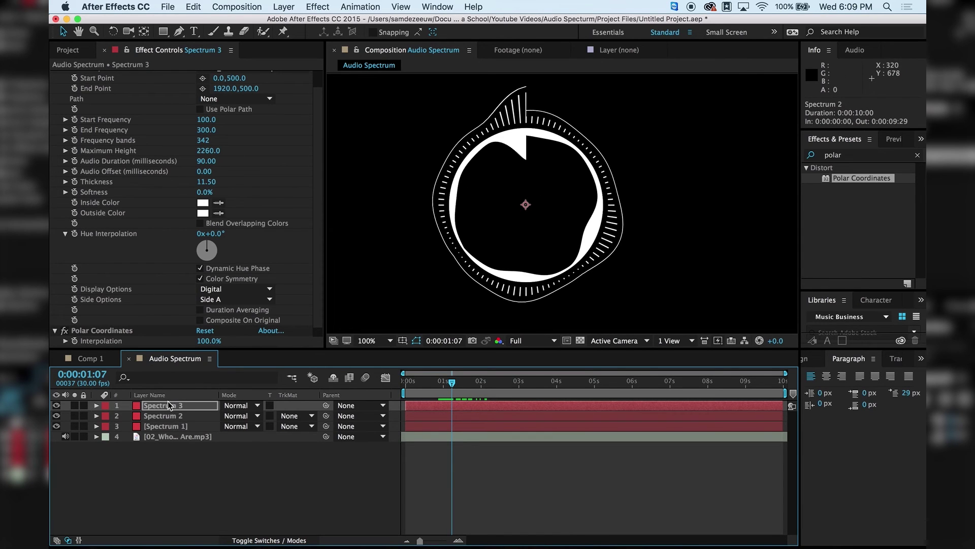
pyautogui.click(208, 151)
pyautogui.moveTo(208, 151); pyautogui.dragTo(153, 145)
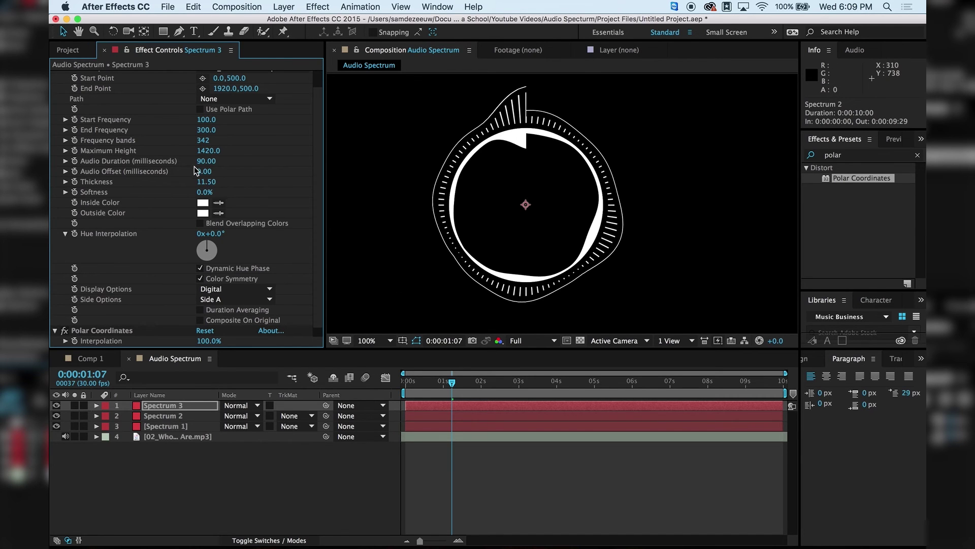
pyautogui.moveTo(200, 151); pyautogui.dragTo(191, 151)
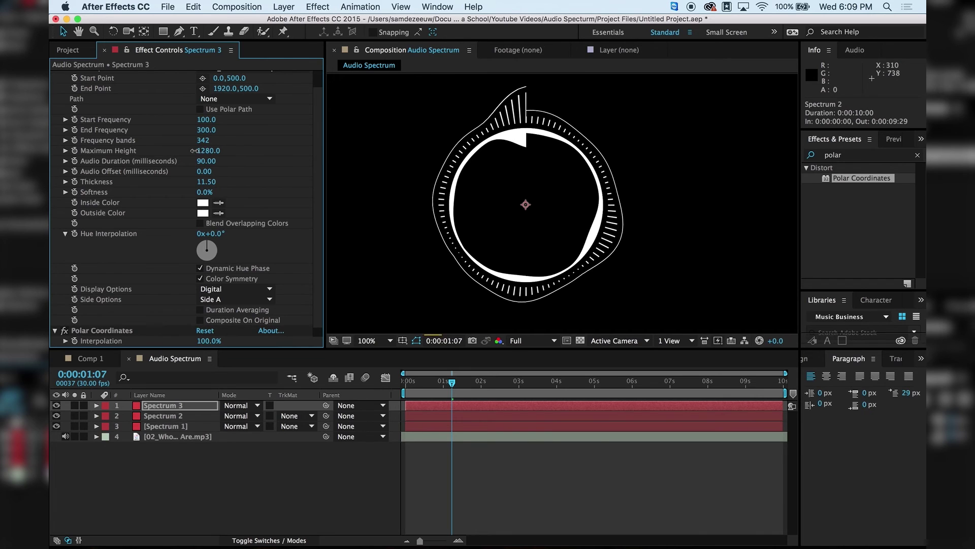
# - Preview the animation from 0:00:00:00, then switch to Comp 1
pyautogui.moveTo(451, 384); pyautogui.dragTo(406, 384)
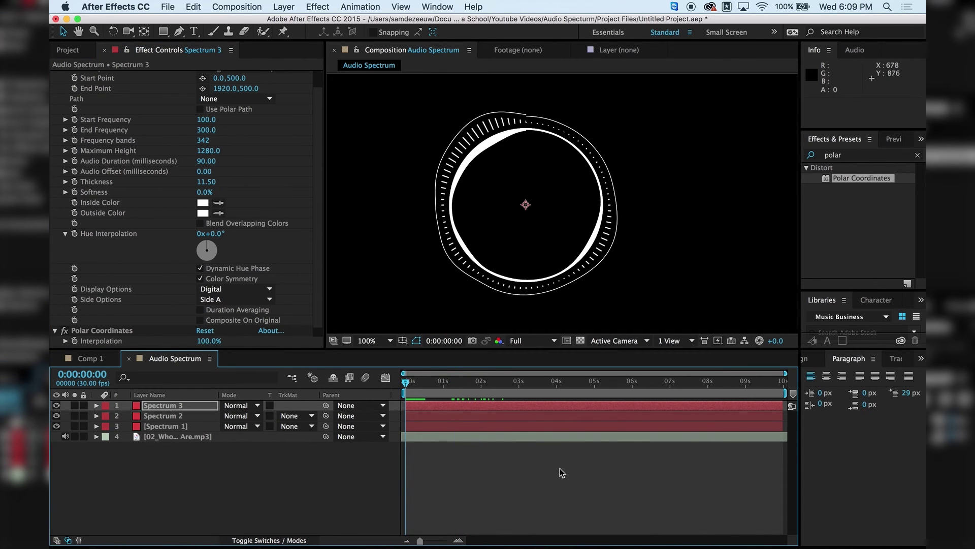
pyautogui.press('space')
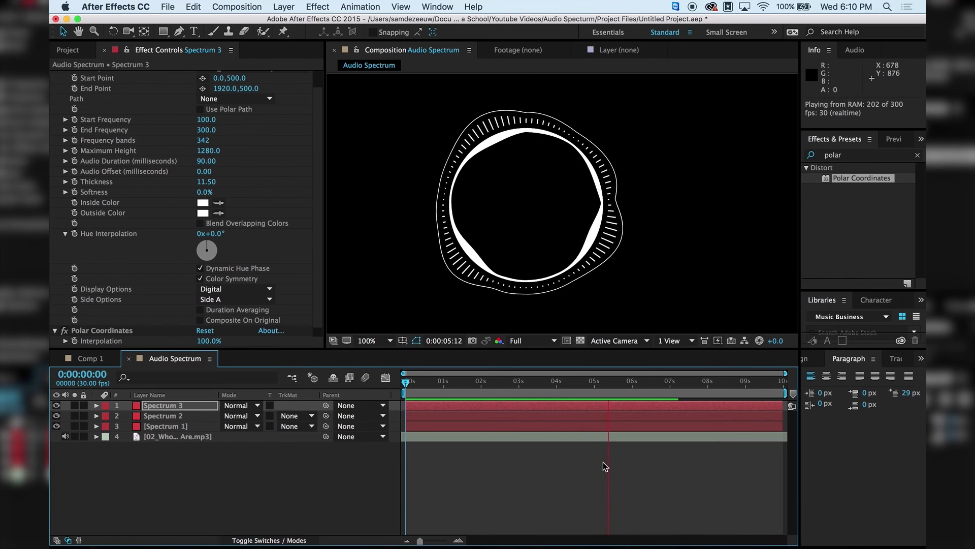
pyautogui.press('space')
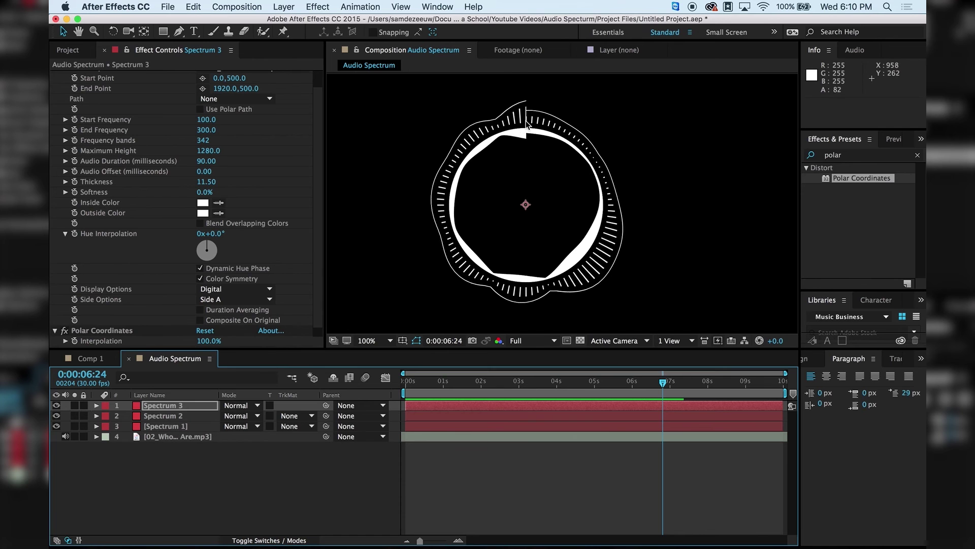
pyautogui.click(90, 359)
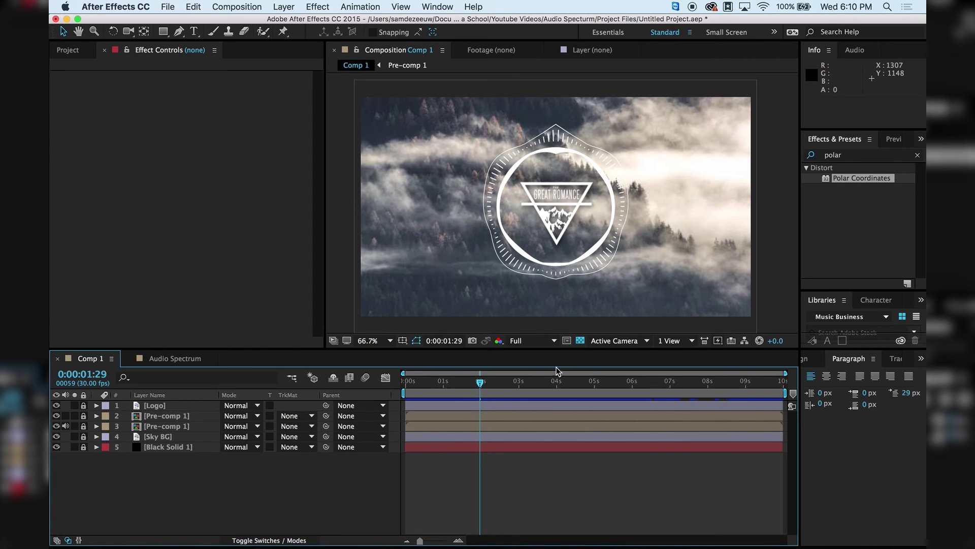
# - Scrub Comp 1 to check the rings, then nest the Audio Spectrum comp in new comp Audio Spectrum 2
pyautogui.moveTo(489, 385); pyautogui.dragTo(465, 386)
pyautogui.click(173, 358)
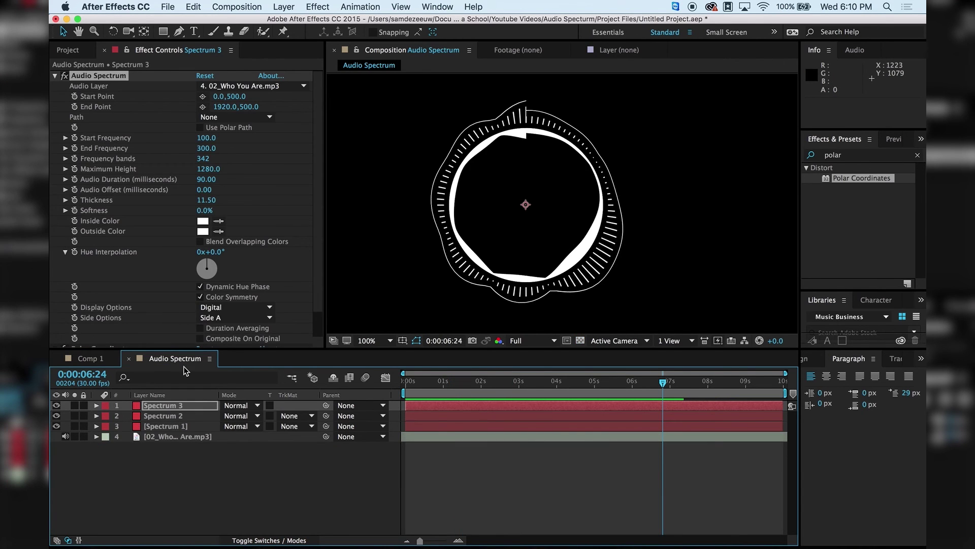
pyautogui.click(68, 50)
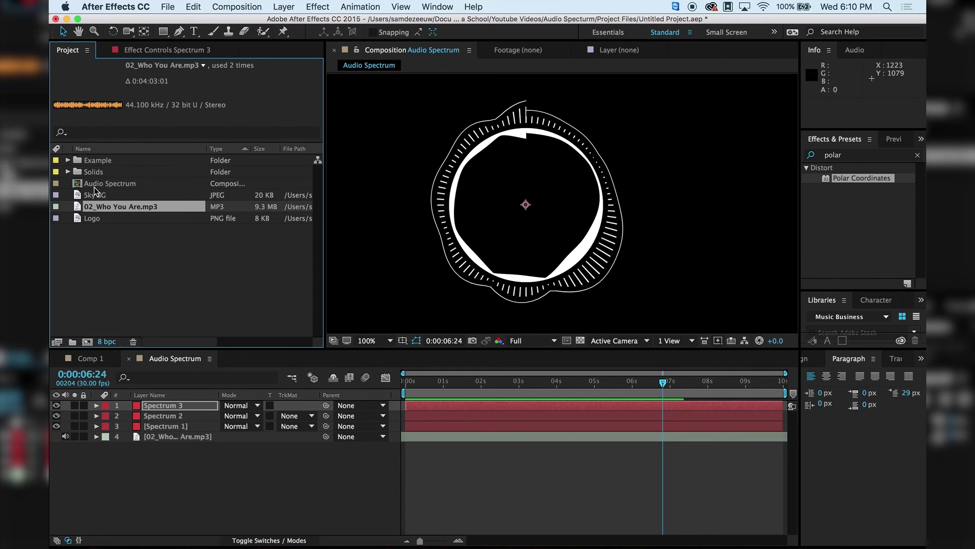
pyautogui.moveTo(112, 183); pyautogui.dragTo(88, 342)
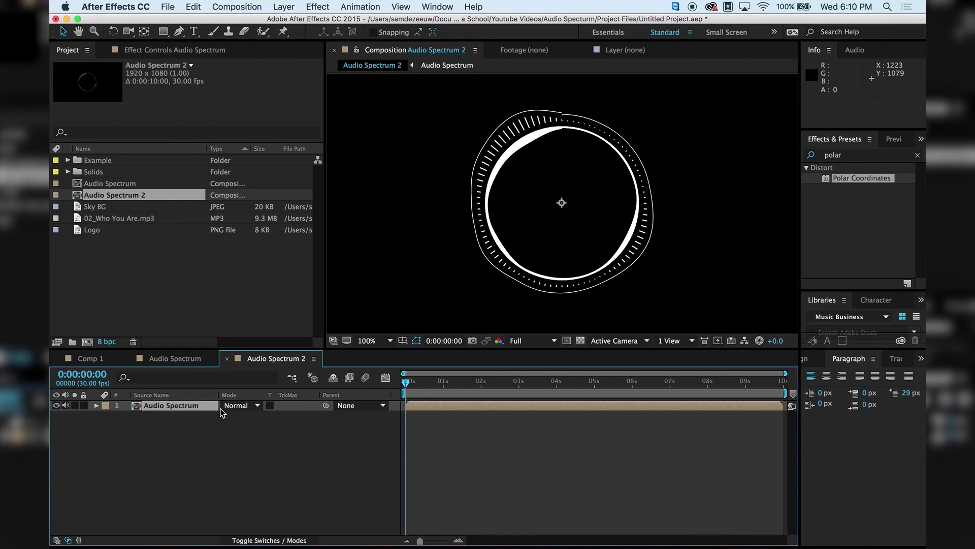
# - Draw a rectangle mask over the left half of the Audio Spectrum layer
pyautogui.moveTo(425, 379); pyautogui.dragTo(473, 381)
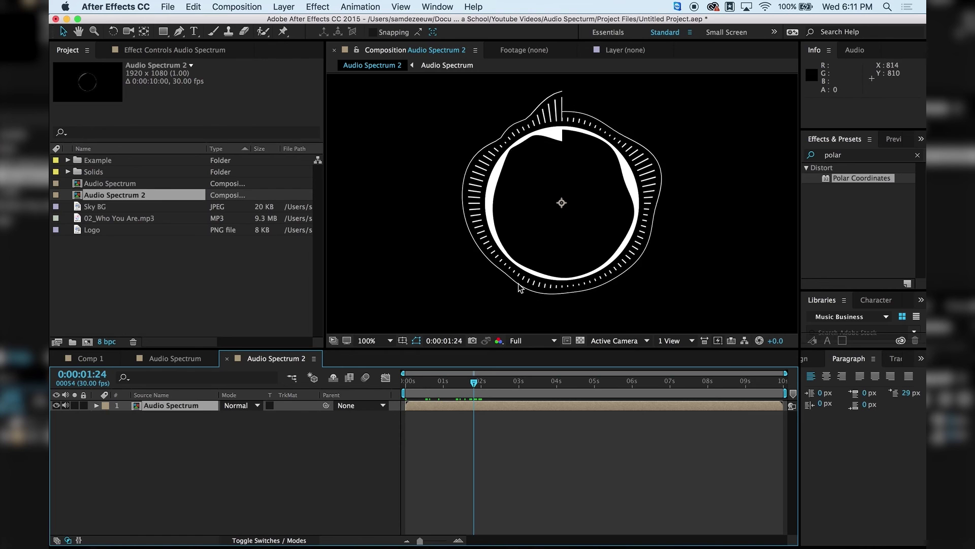
pyautogui.press(',')
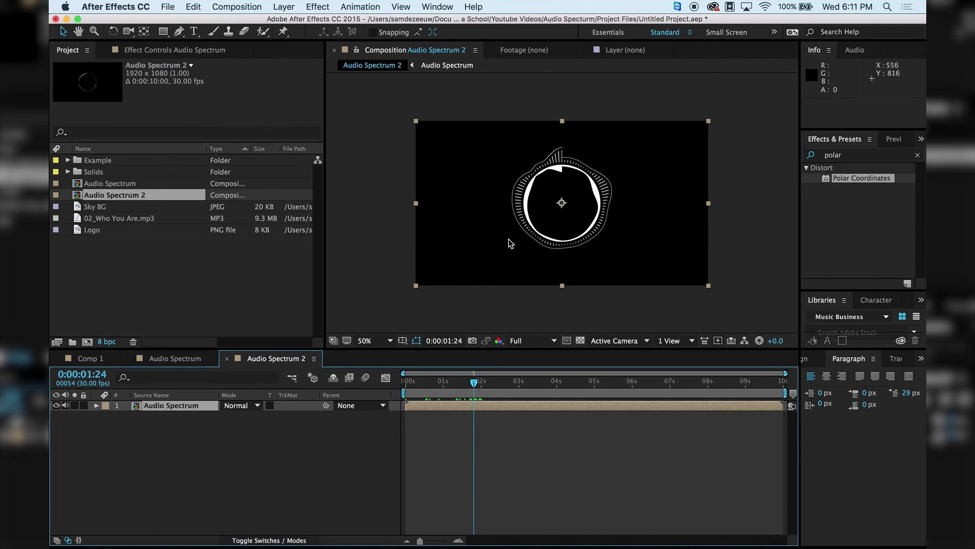
pyautogui.click(163, 31)
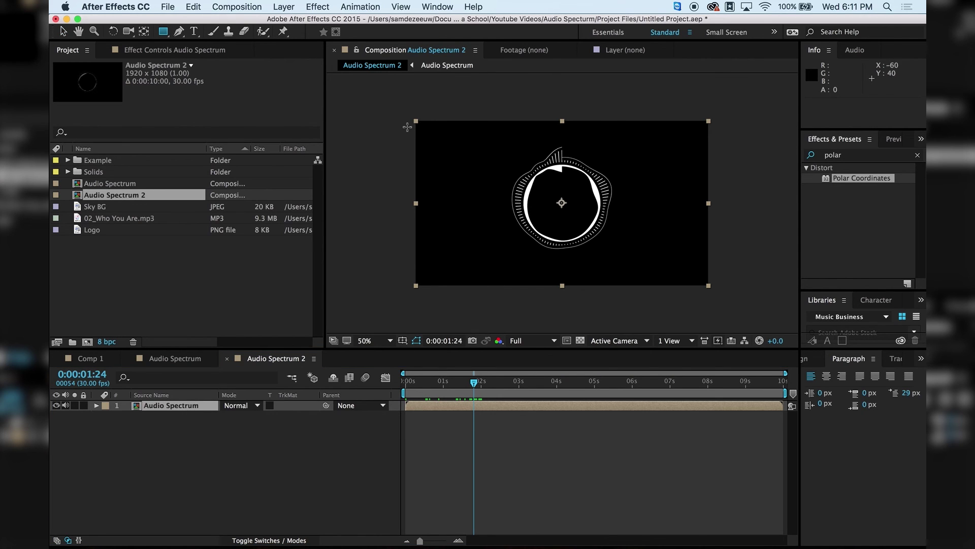
pyautogui.moveTo(434, 114); pyautogui.dragTo(562, 288)
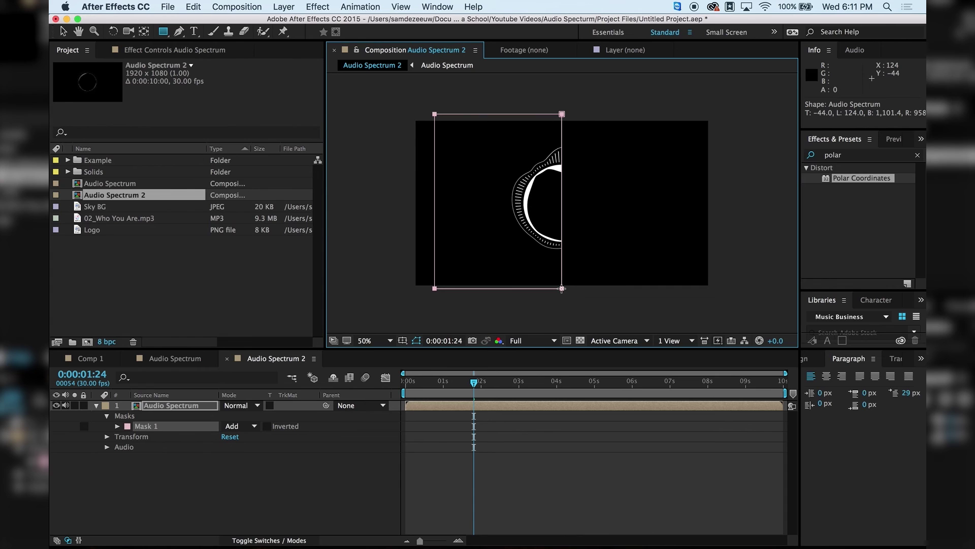
pyautogui.scroll(3, 562, 288)
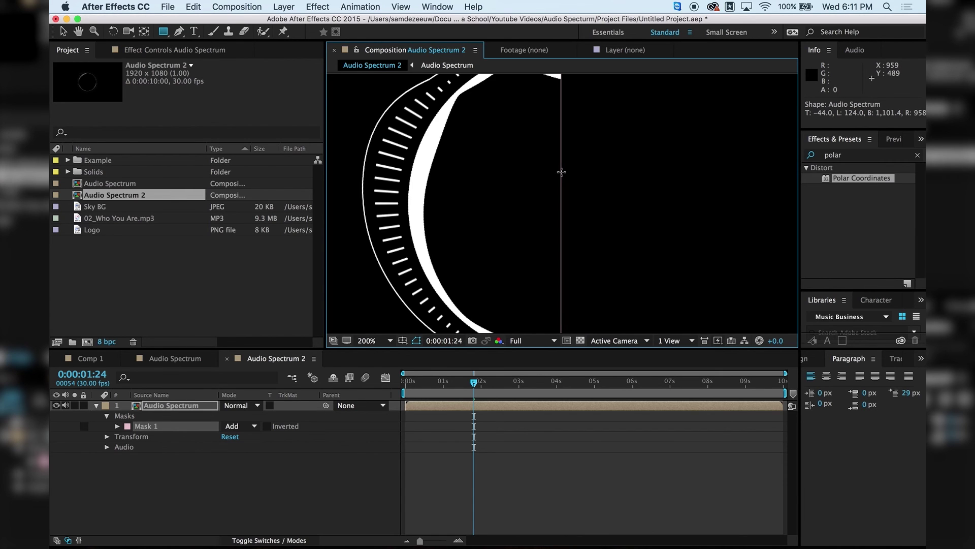
pyautogui.click(64, 31)
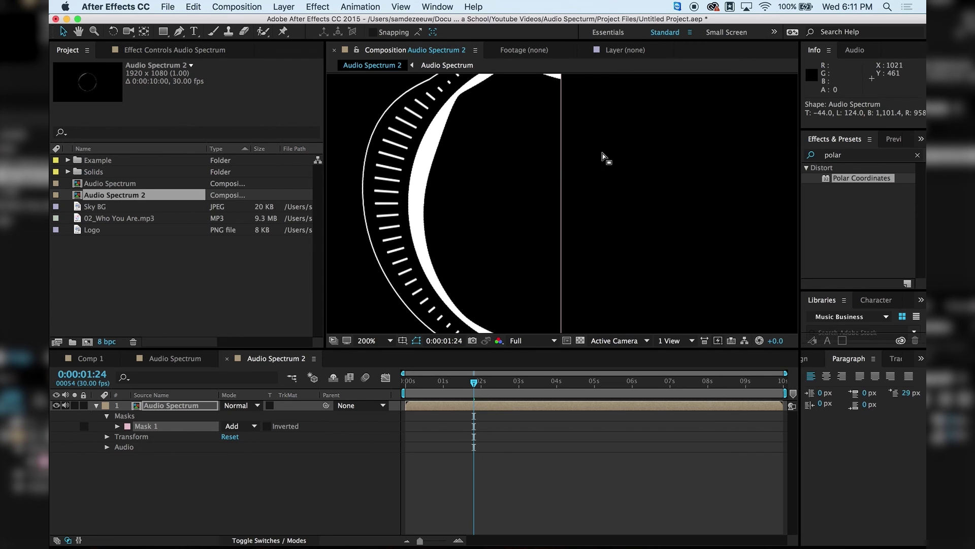
# - Nudge the mask's right edge slightly left and zoom out to check the half-ring
pyautogui.moveTo(572, 124); pyautogui.dragTo(551, 289)
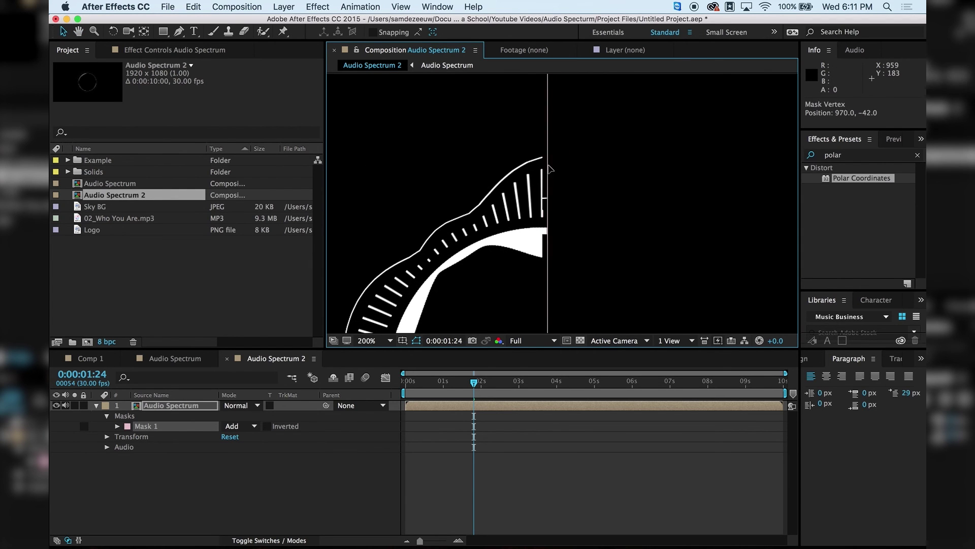
pyautogui.press('.')
pyautogui.press('.')
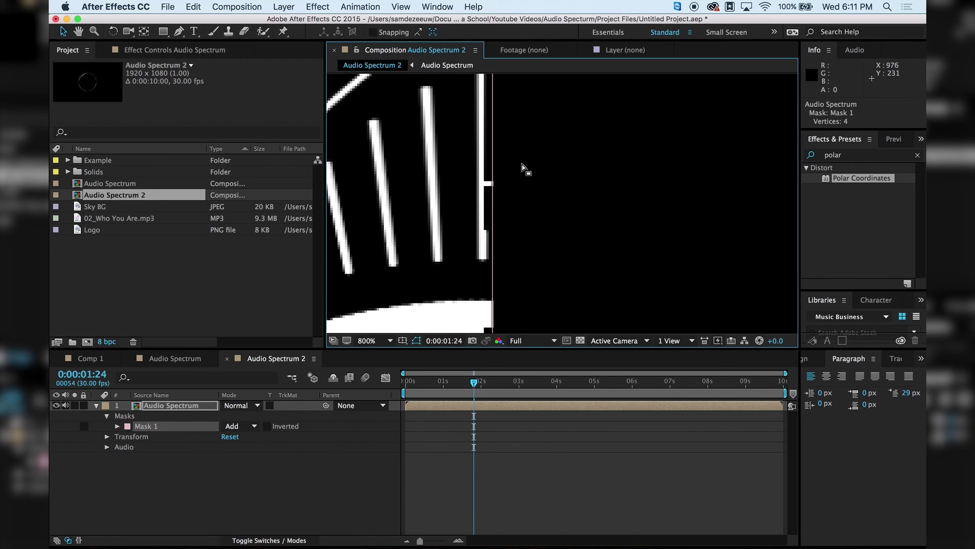
pyautogui.moveTo(495, 176); pyautogui.dragTo(562, 106)
pyautogui.press(',')
pyautogui.press(',')
pyautogui.press(',')
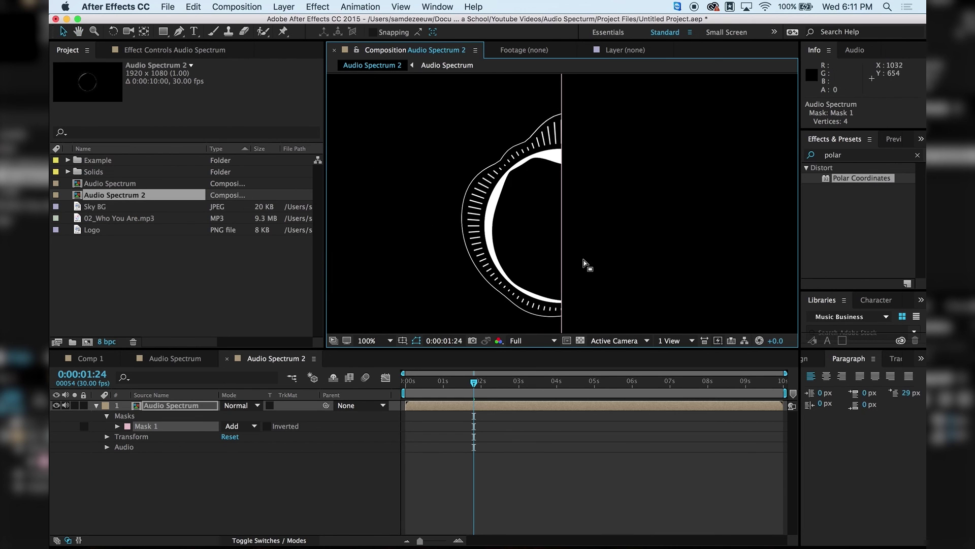
pyautogui.press(',')
# - Duplicate the masked Audio Spectrum layer
pyautogui.moveTo(583, 254); pyautogui.dragTo(566, 233)
pyautogui.press('v')
pyautogui.click(509, 478)
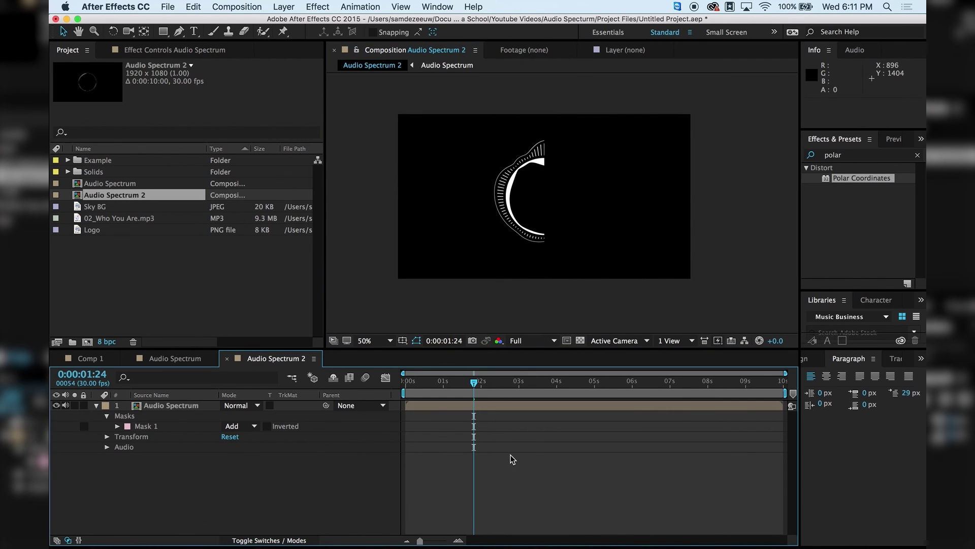
pyautogui.click(180, 415)
pyautogui.click(173, 409)
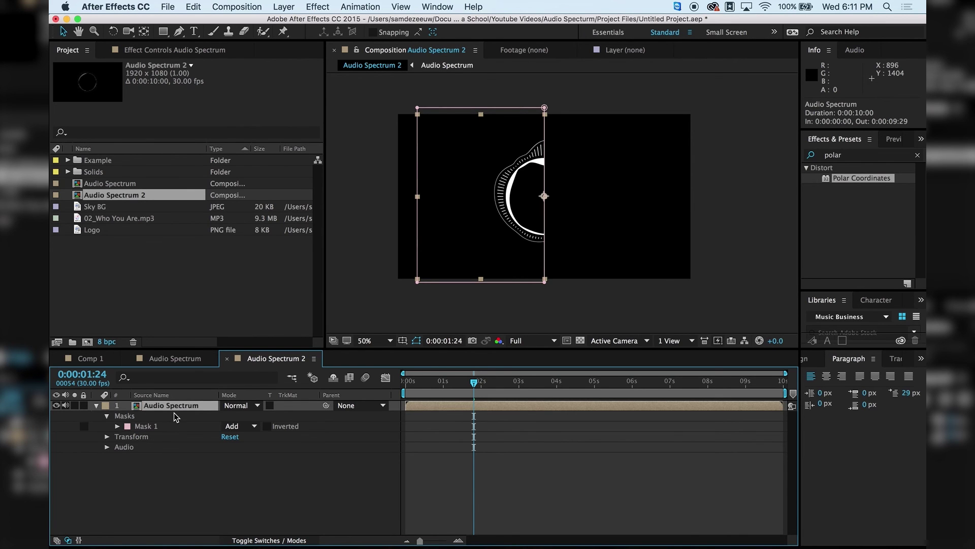
pyautogui.press('super+d')
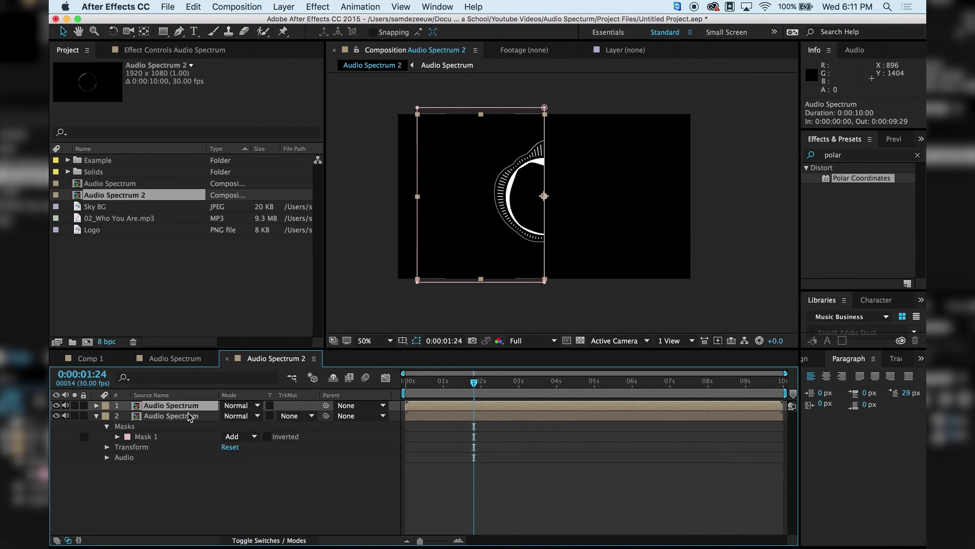
pyautogui.press('F3')
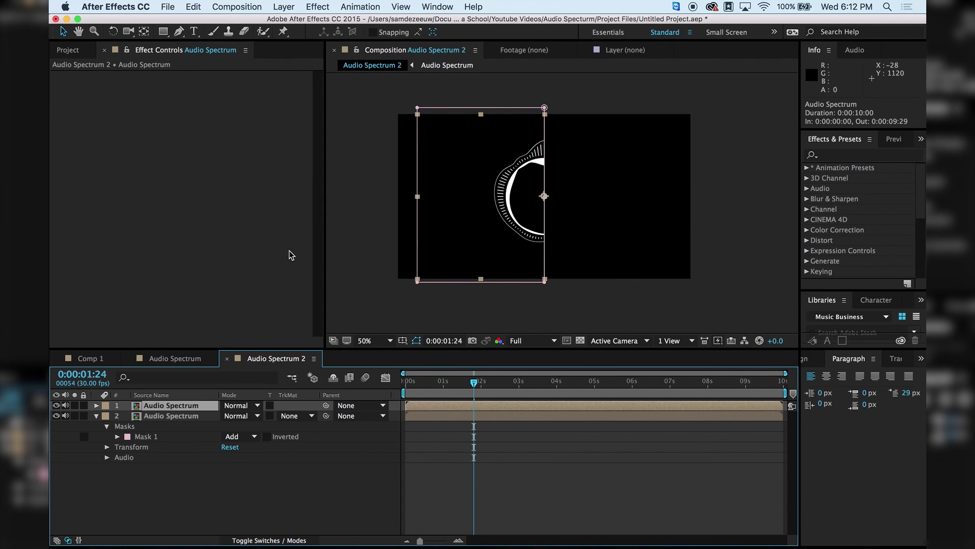
# - Flip the copy horizontally via Layer > Transform and preview the mirrored ring from the start
pyautogui.click(284, 7)
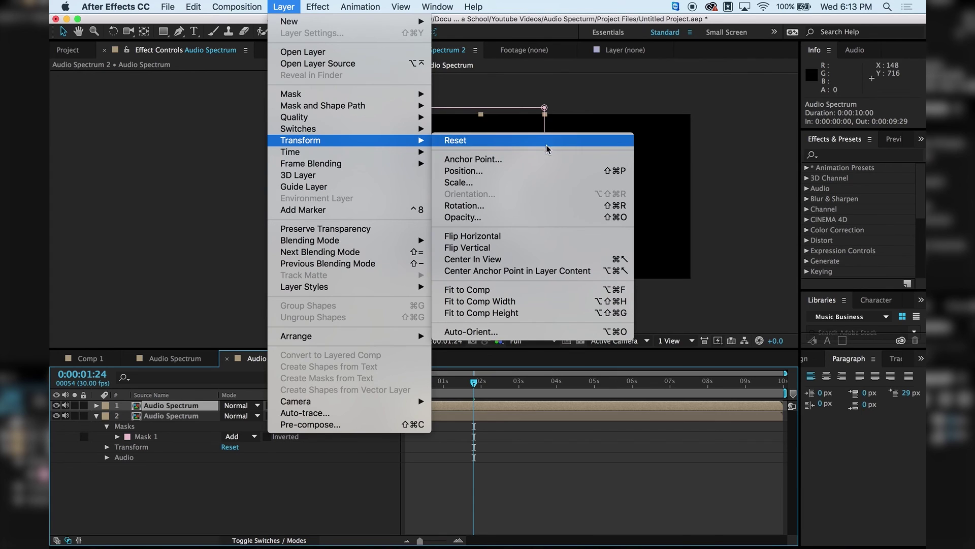
pyautogui.click(539, 236)
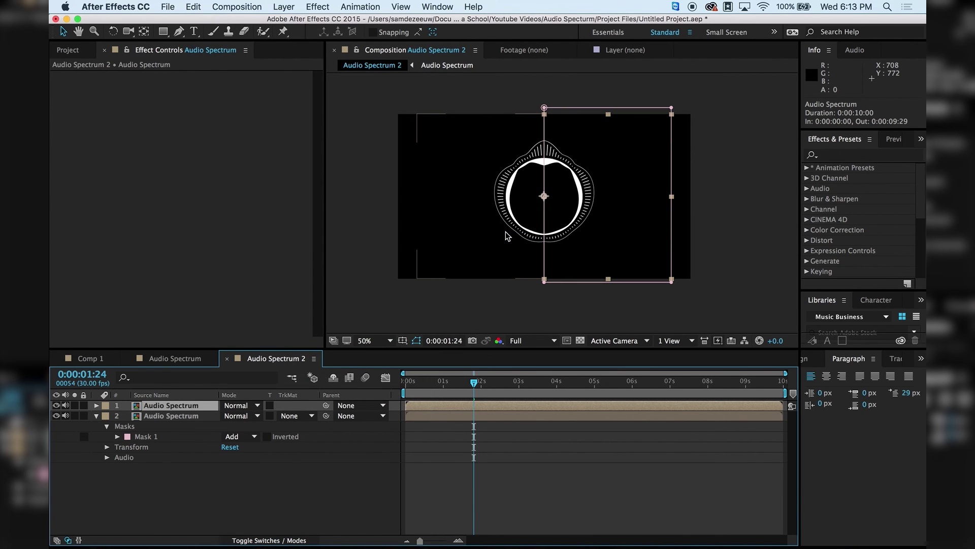
pyautogui.click(506, 484)
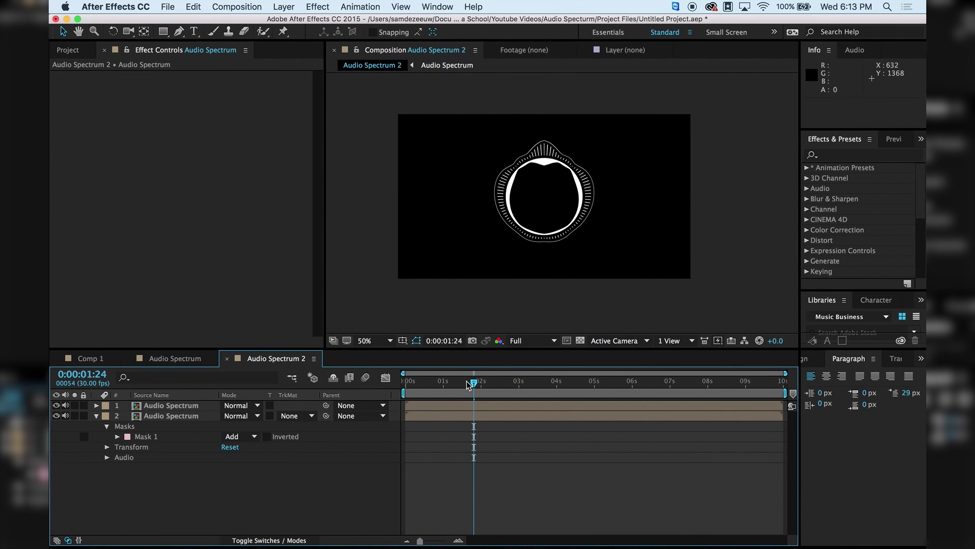
pyautogui.moveTo(467, 384); pyautogui.dragTo(405, 384)
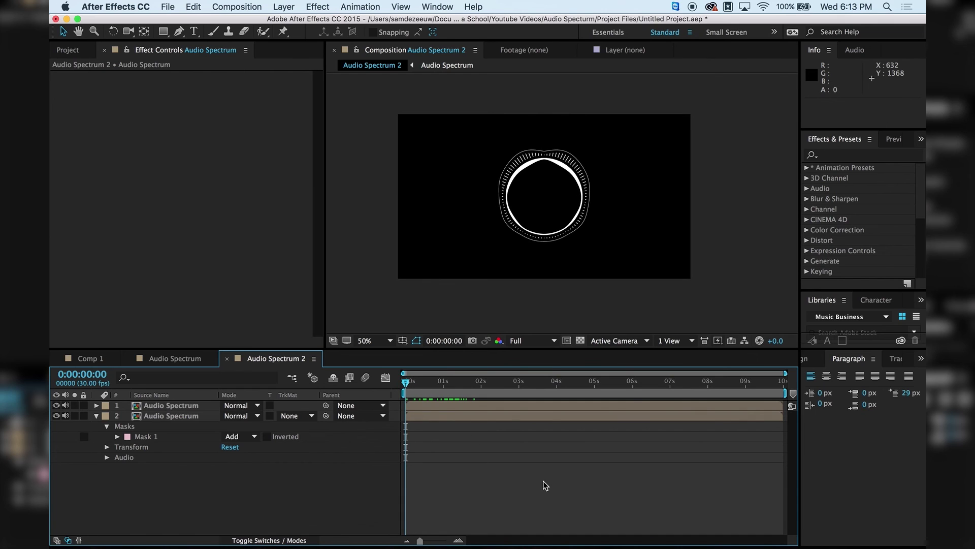
pyautogui.press('space')
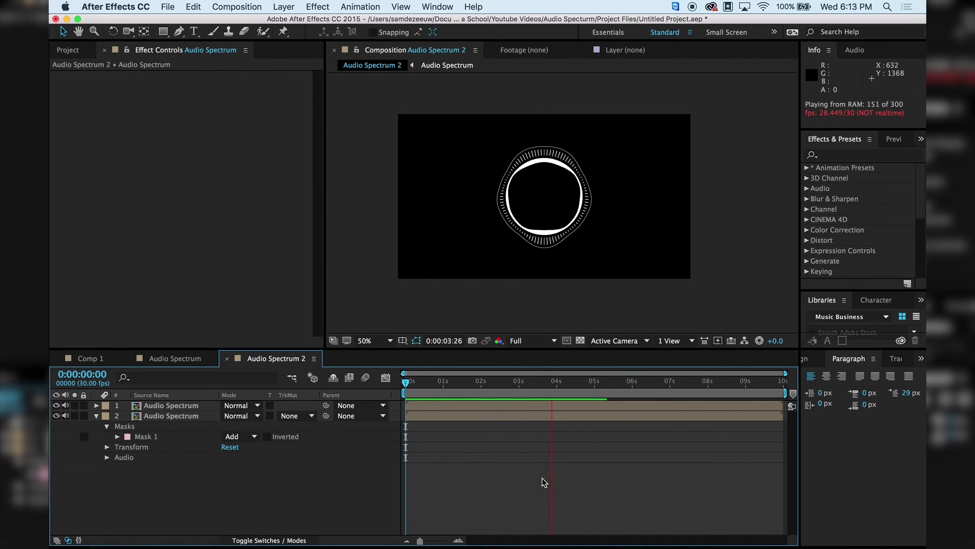
pyautogui.click(553, 453)
# - Deselect all layers, check the Audio Spectrum composition, then return to Audio Spectrum 2
pyautogui.click(454, 384)
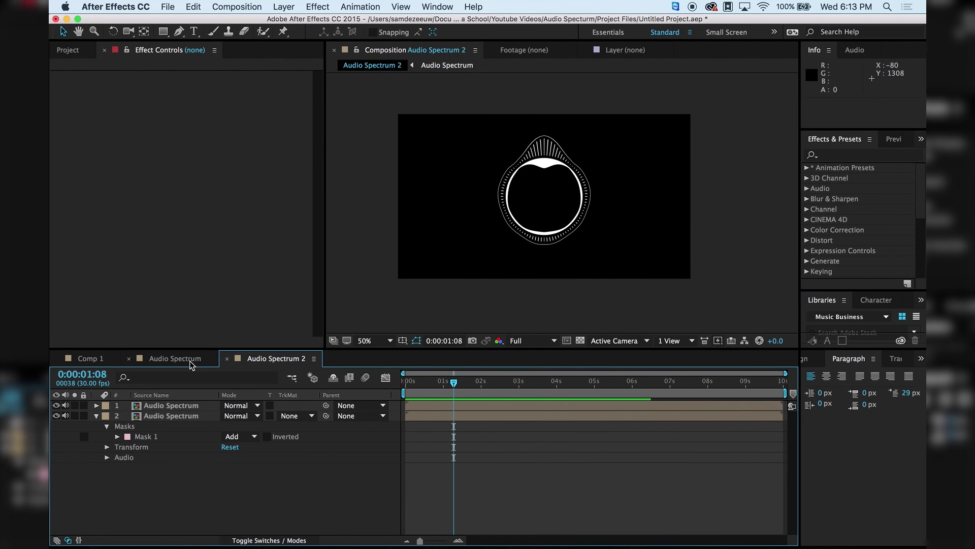
pyautogui.click(176, 359)
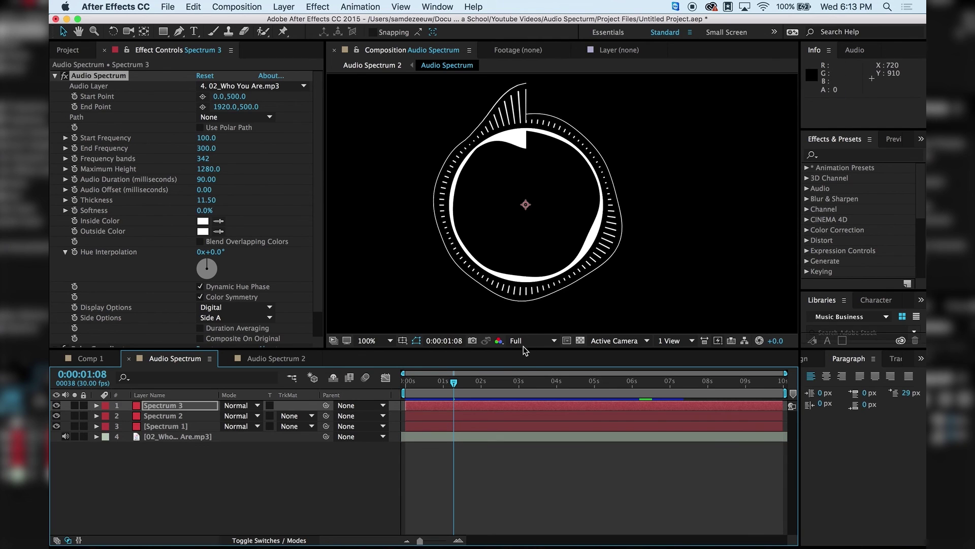
pyautogui.click(277, 358)
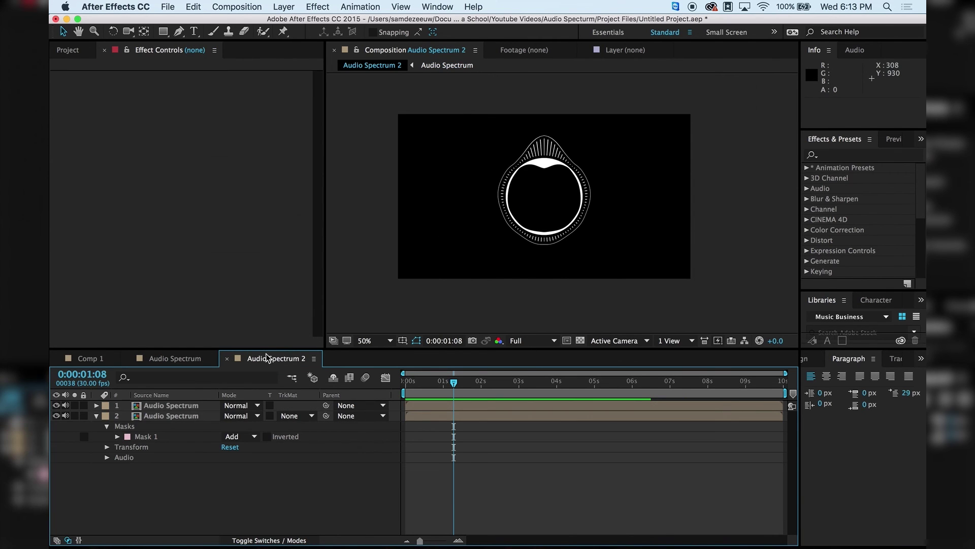
# - Rename the Audio Spectrum 2 composition to 'Final Comp' in the Project panel
pyautogui.click(74, 50)
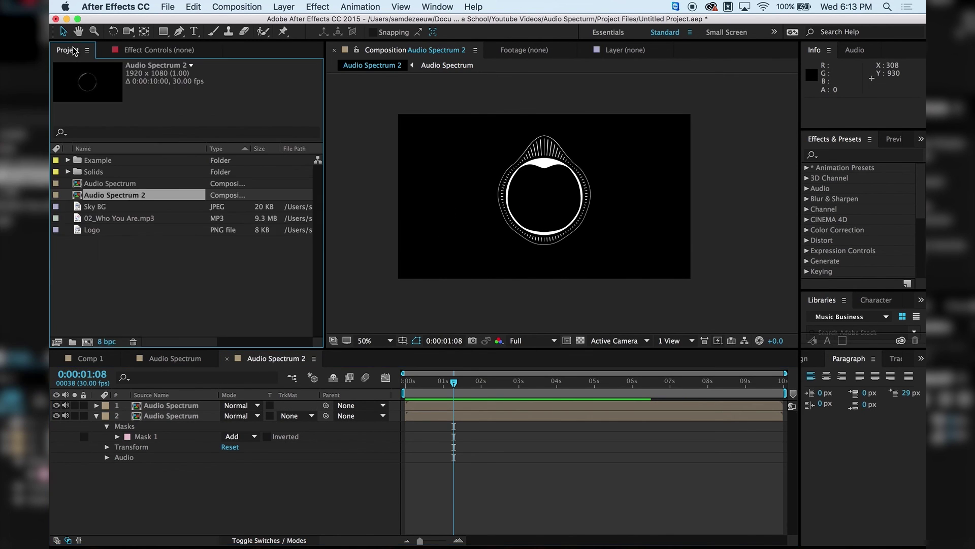
pyautogui.press('Return')
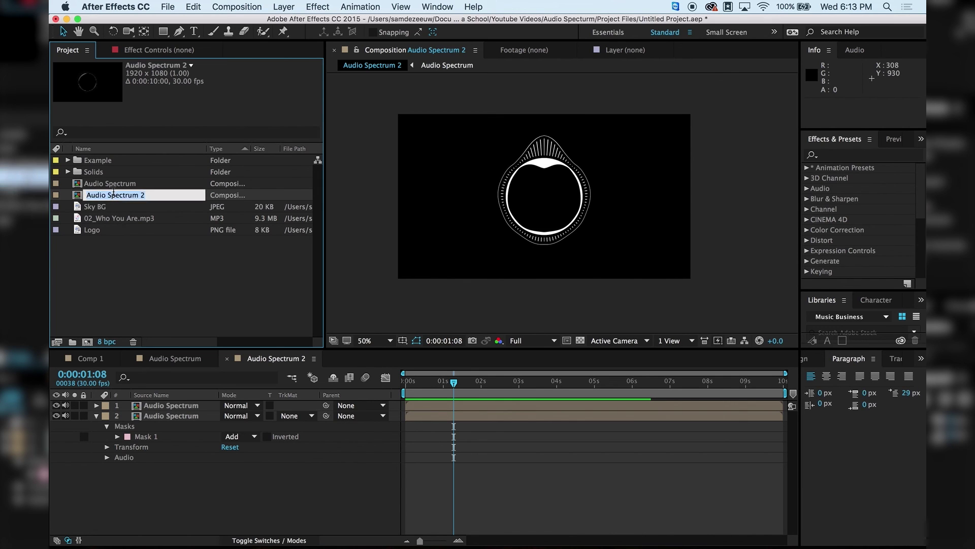
pyautogui.write('Final Comp')
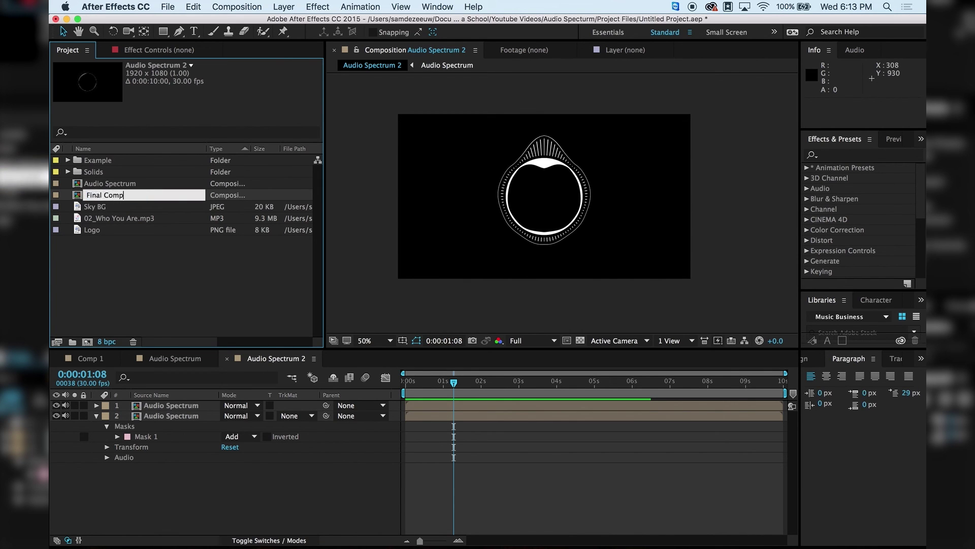
pyautogui.press('Return')
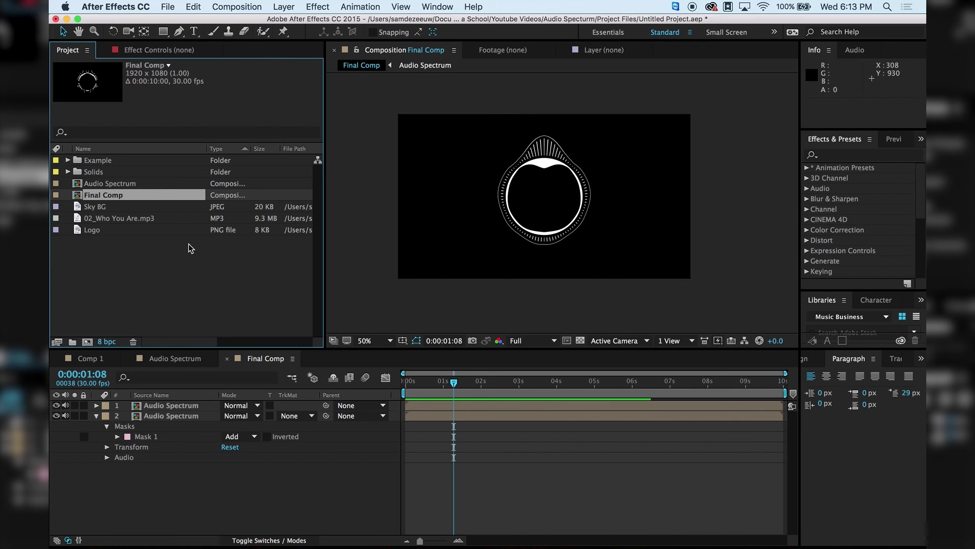
# - Add Sky BG as the bottom layer scaled to fill the frame, with the Logo above at about 184%
pyautogui.click(97, 415)
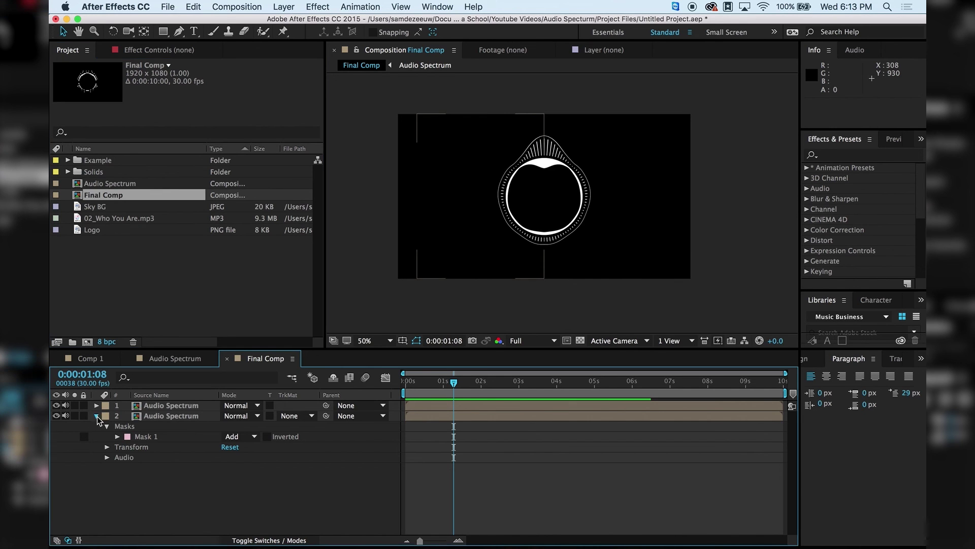
pyautogui.click(100, 207)
pyautogui.moveTo(100, 207); pyautogui.dragTo(157, 434)
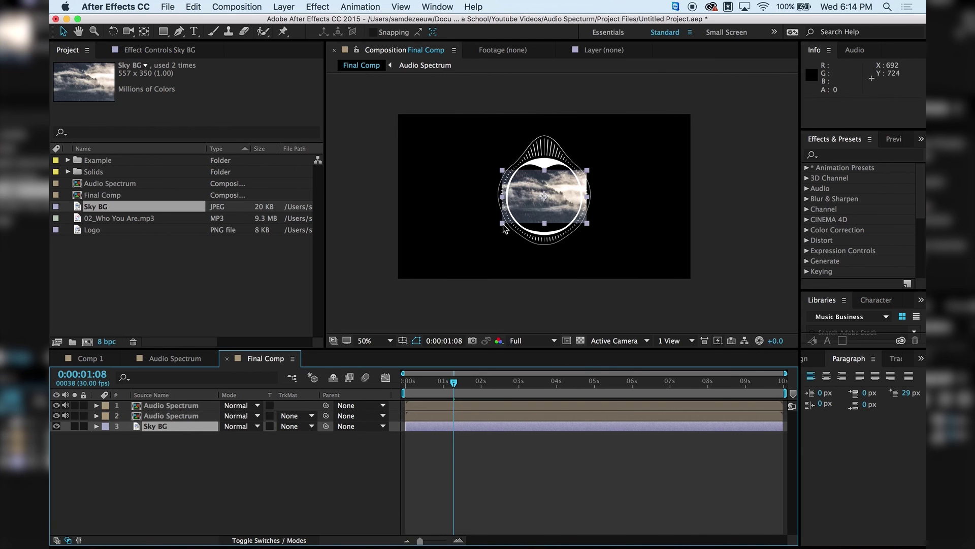
pyautogui.moveTo(502, 223); pyautogui.dragTo(389, 298)
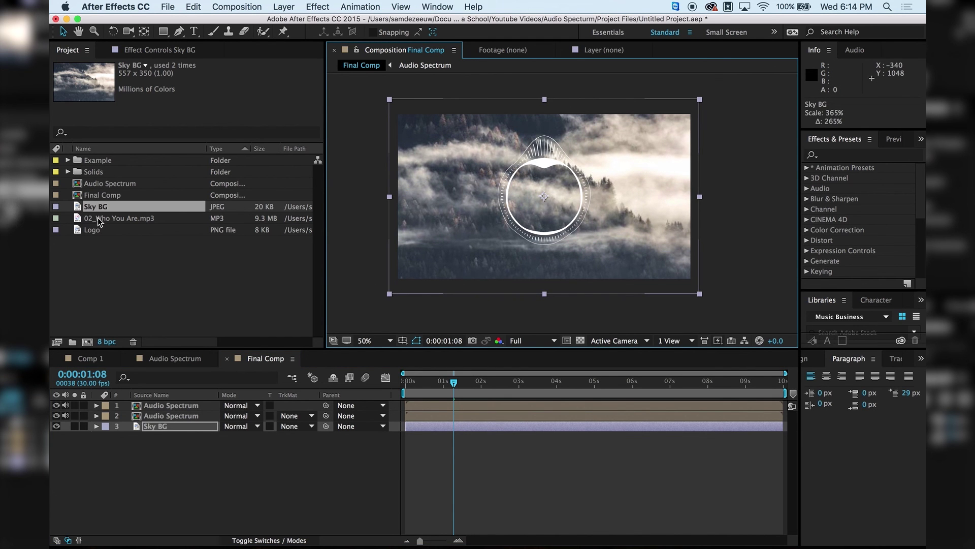
pyautogui.moveTo(107, 230); pyautogui.dragTo(177, 421)
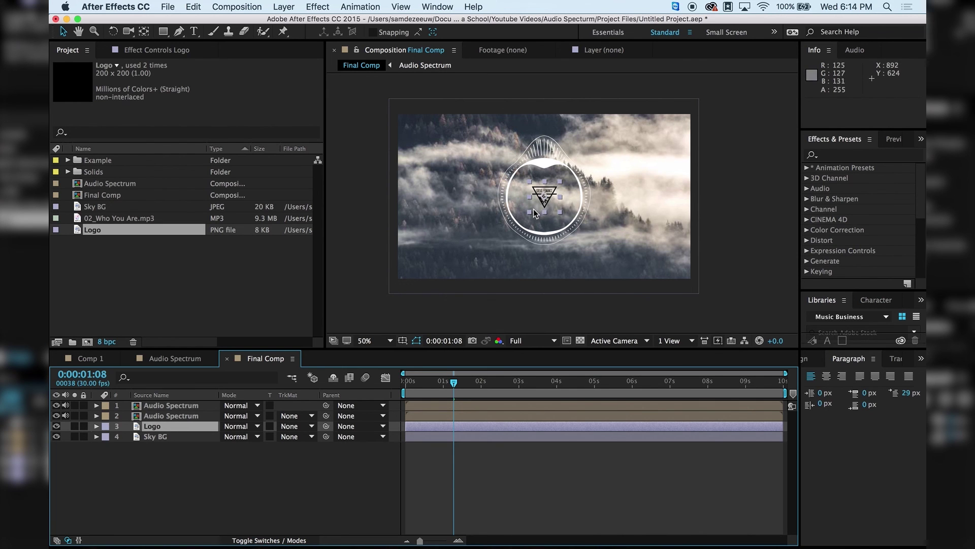
pyautogui.moveTo(530, 211); pyautogui.dragTo(550, 214)
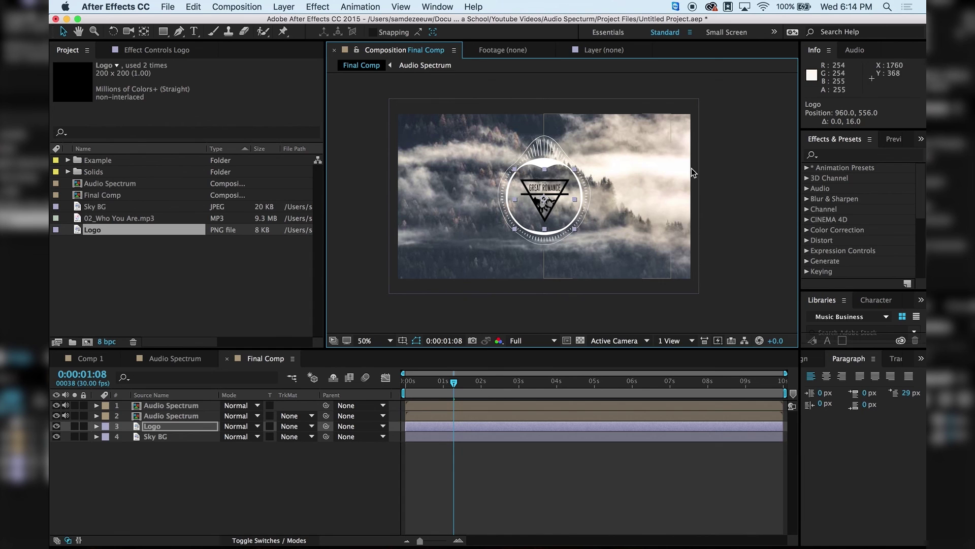
# - Apply the Tint effect to the Logo with Map Black To set to white
pyautogui.click(838, 155)
pyautogui.write('tint')
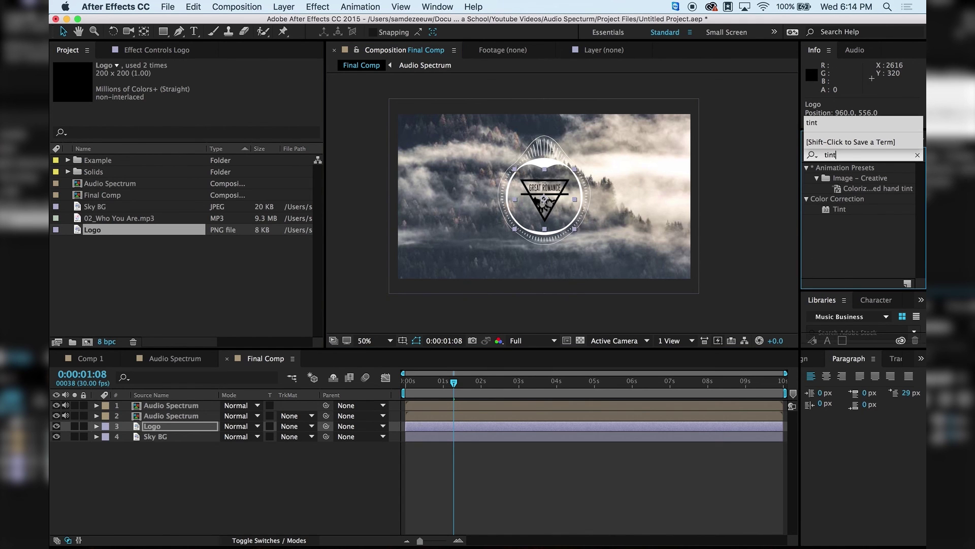
pyautogui.moveTo(839, 209); pyautogui.dragTo(178, 423)
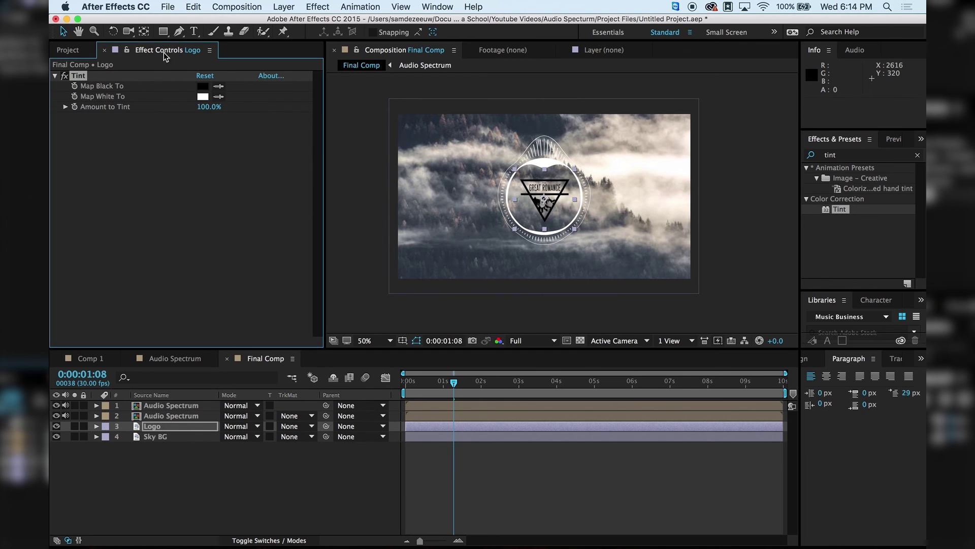
pyautogui.click(218, 88)
pyautogui.click(203, 97)
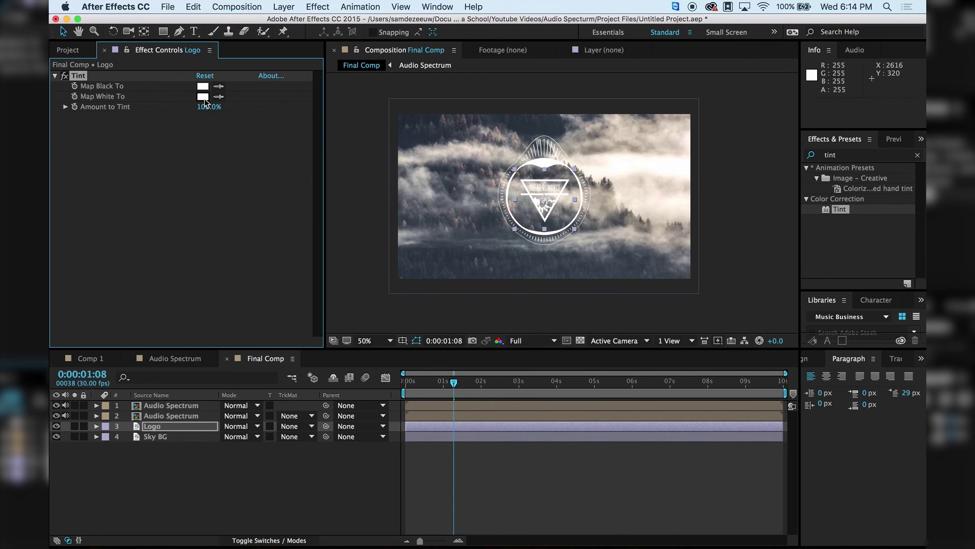
pyautogui.click(283, 486)
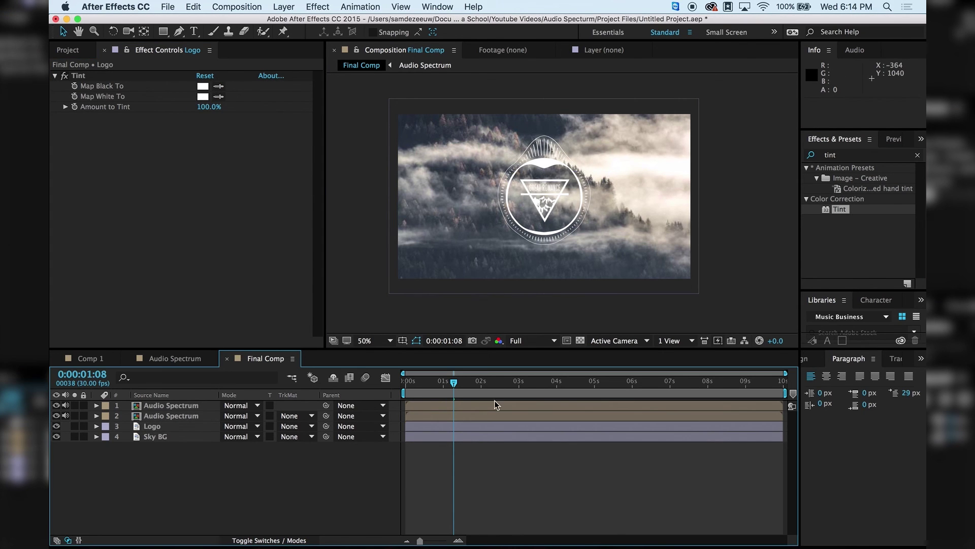
# - Add a Drop Shadow to the Logo at 71% opacity and softness 23
pyautogui.doubleClick(867, 155)
pyautogui.write('drop')
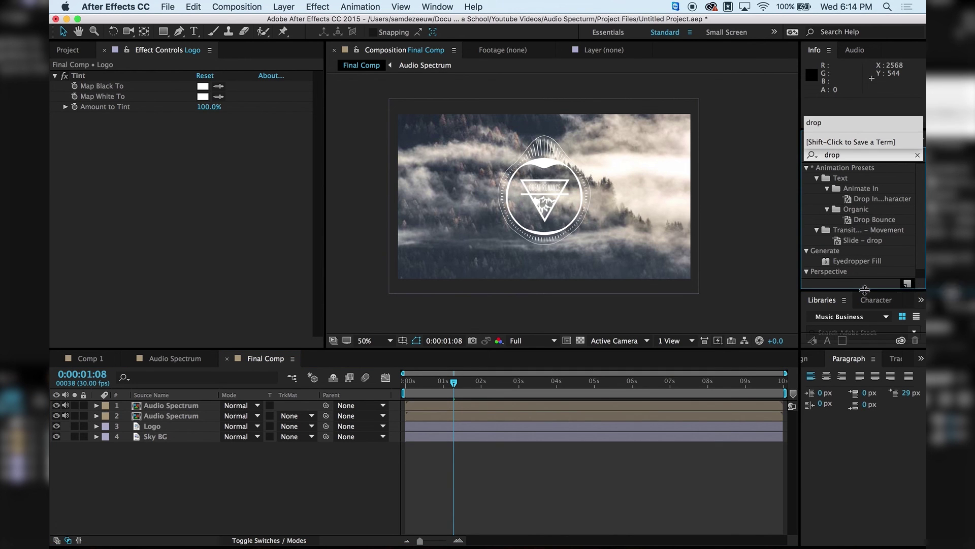
pyautogui.scroll(-1, 858, 238)
pyautogui.moveTo(855, 273); pyautogui.dragTo(181, 426)
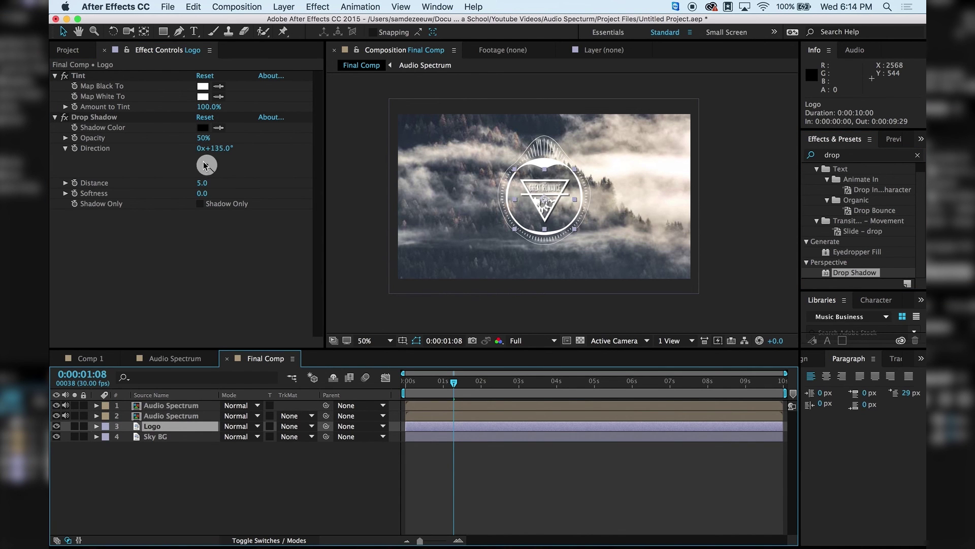
pyautogui.moveTo(201, 196); pyautogui.dragTo(206, 194)
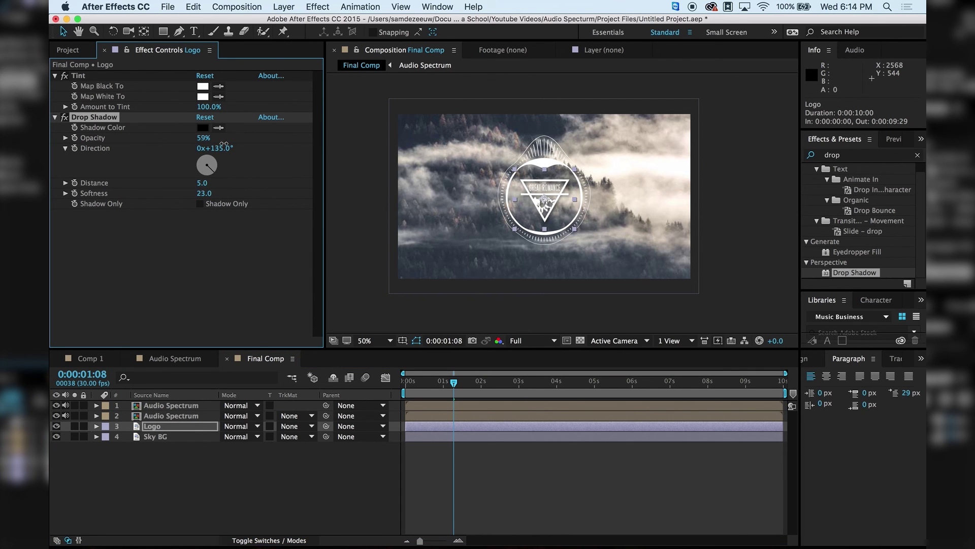
pyautogui.click(526, 498)
pyautogui.press('space')
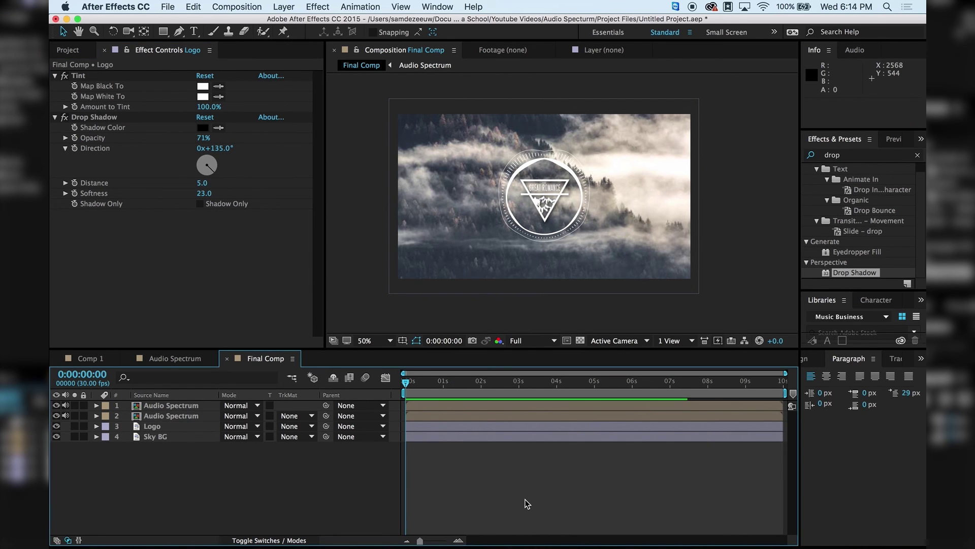